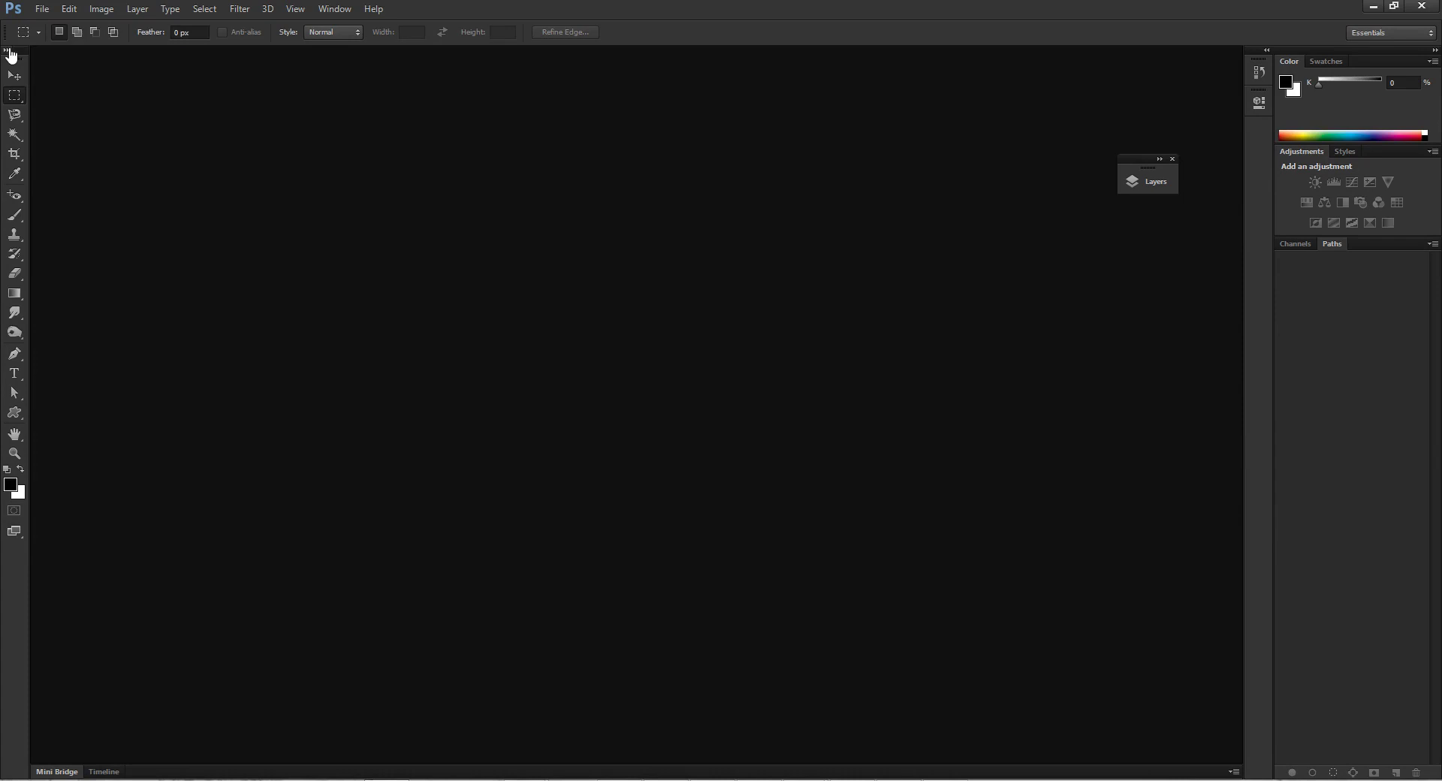
Create a new document 800 pixels wide and 400 pixels high at a resolution of 72 pixels/inch
{"action": "left_click", "coordinate": [41, 10]}
{"action": "left_click", "coordinate": [48, 26]}
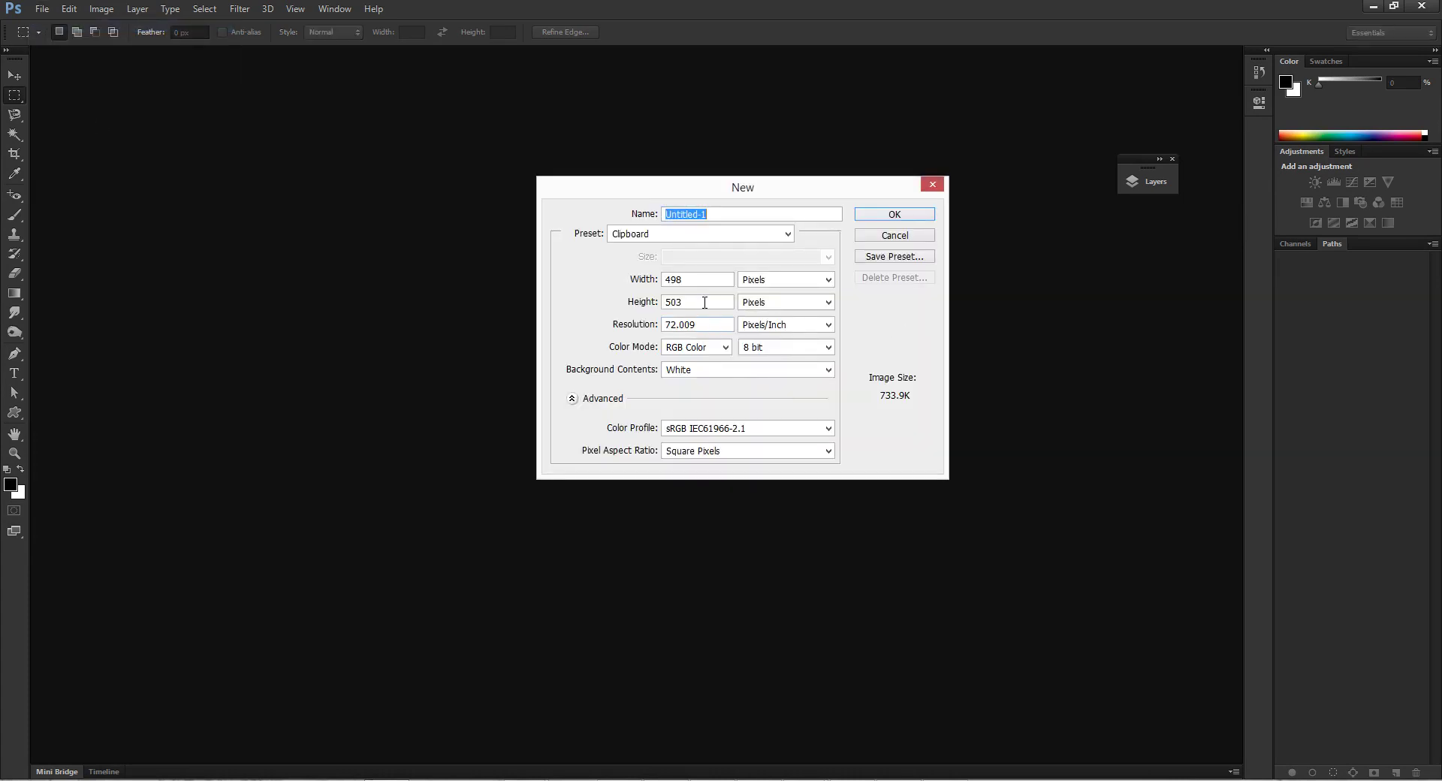
{"action": "double_click", "coordinate": [702, 284]}
{"action": "type", "text": "800"}
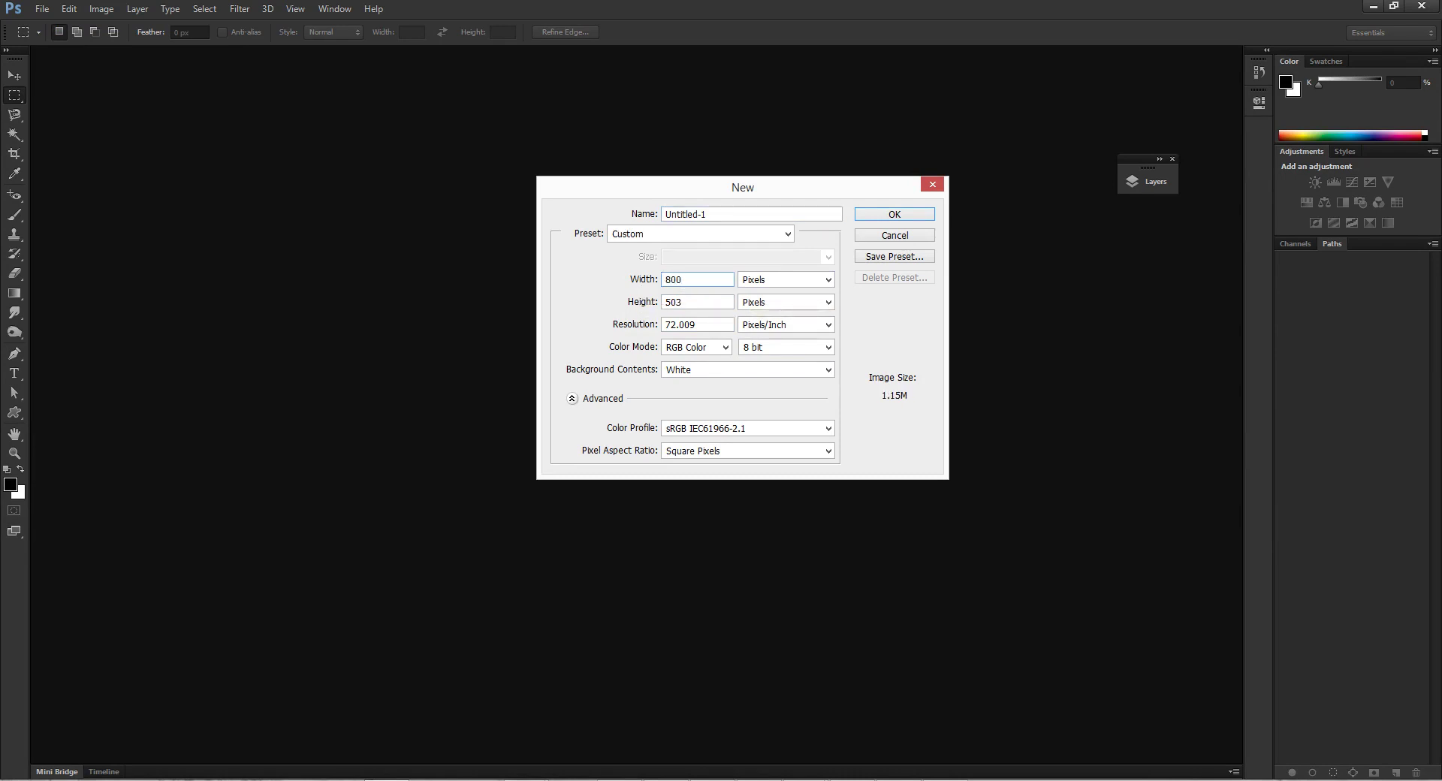
{"action": "key", "text": "Tab"}
{"action": "type", "text": "400"}
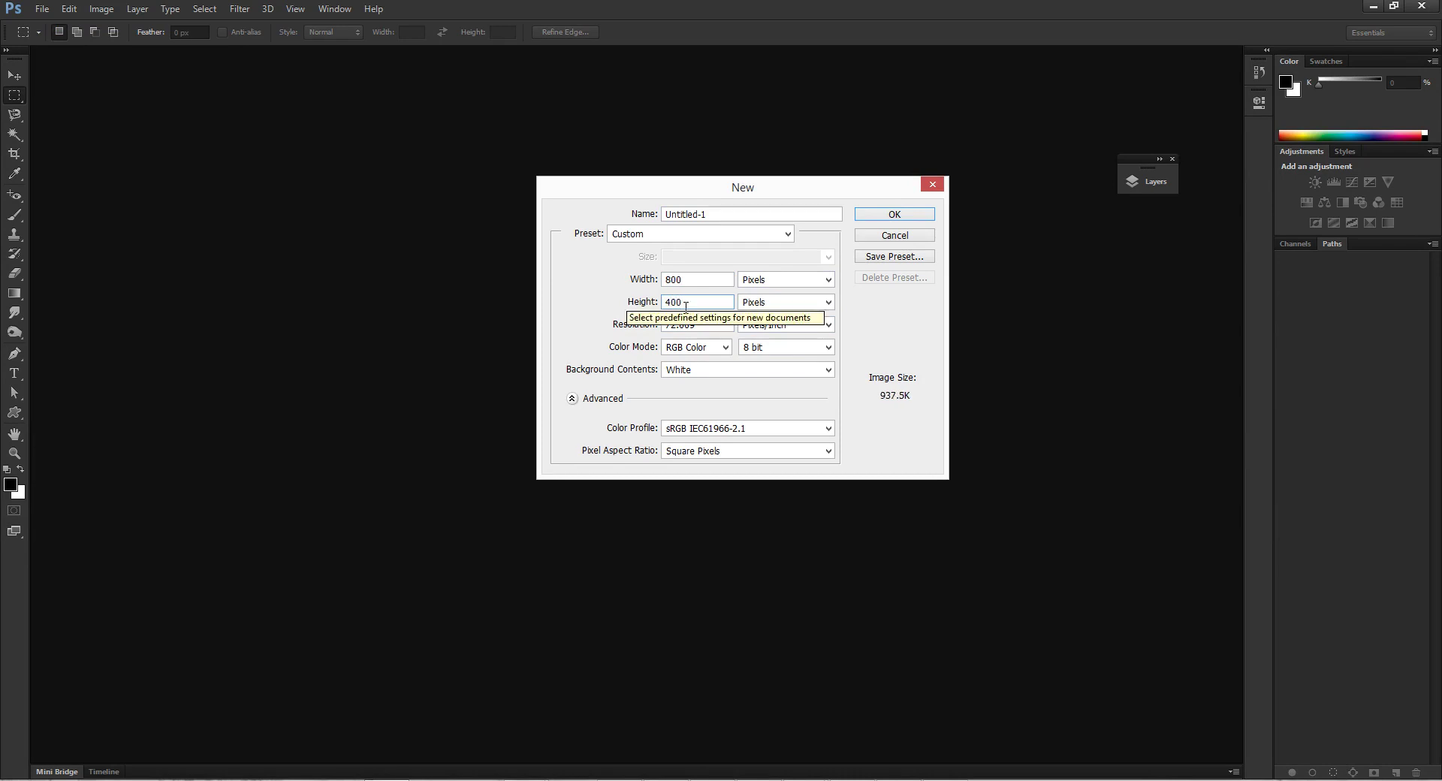
{"action": "key", "text": "Tab"}
{"action": "type", "text": "72"}
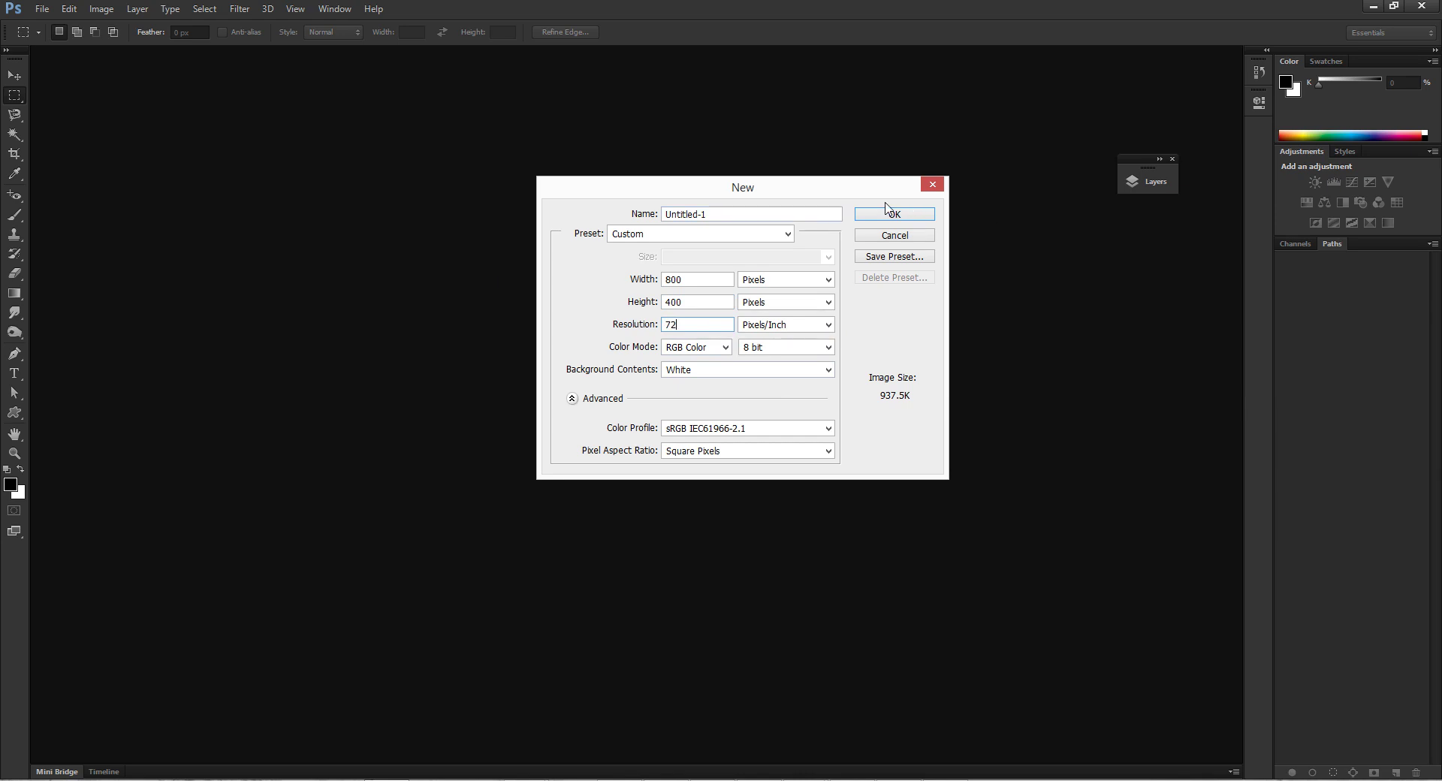
{"action": "left_click", "coordinate": [882, 214]}
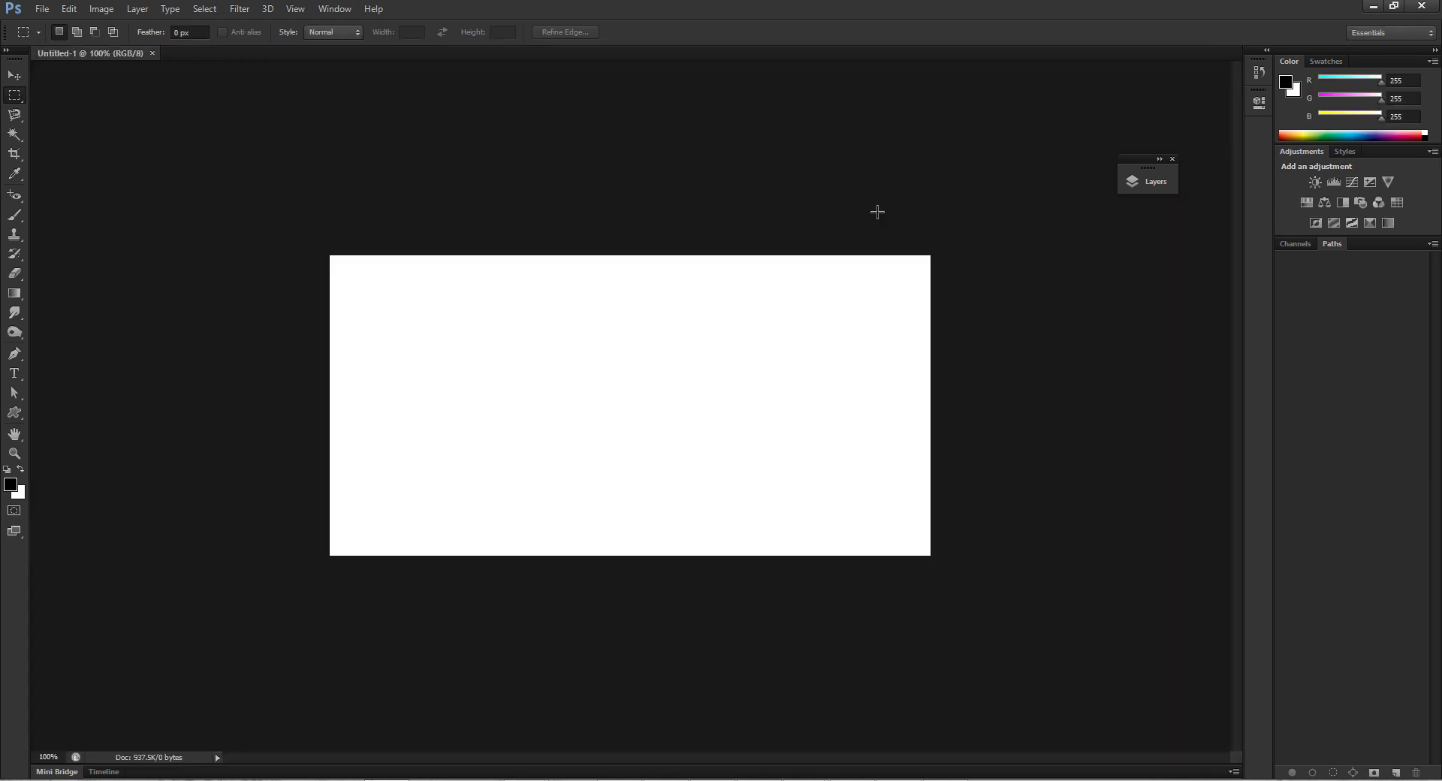
Start a horizontal text line in the upper-left area of the white canvas with the Horizontal Type Tool
{"action": "left_click", "coordinate": [13, 378]}
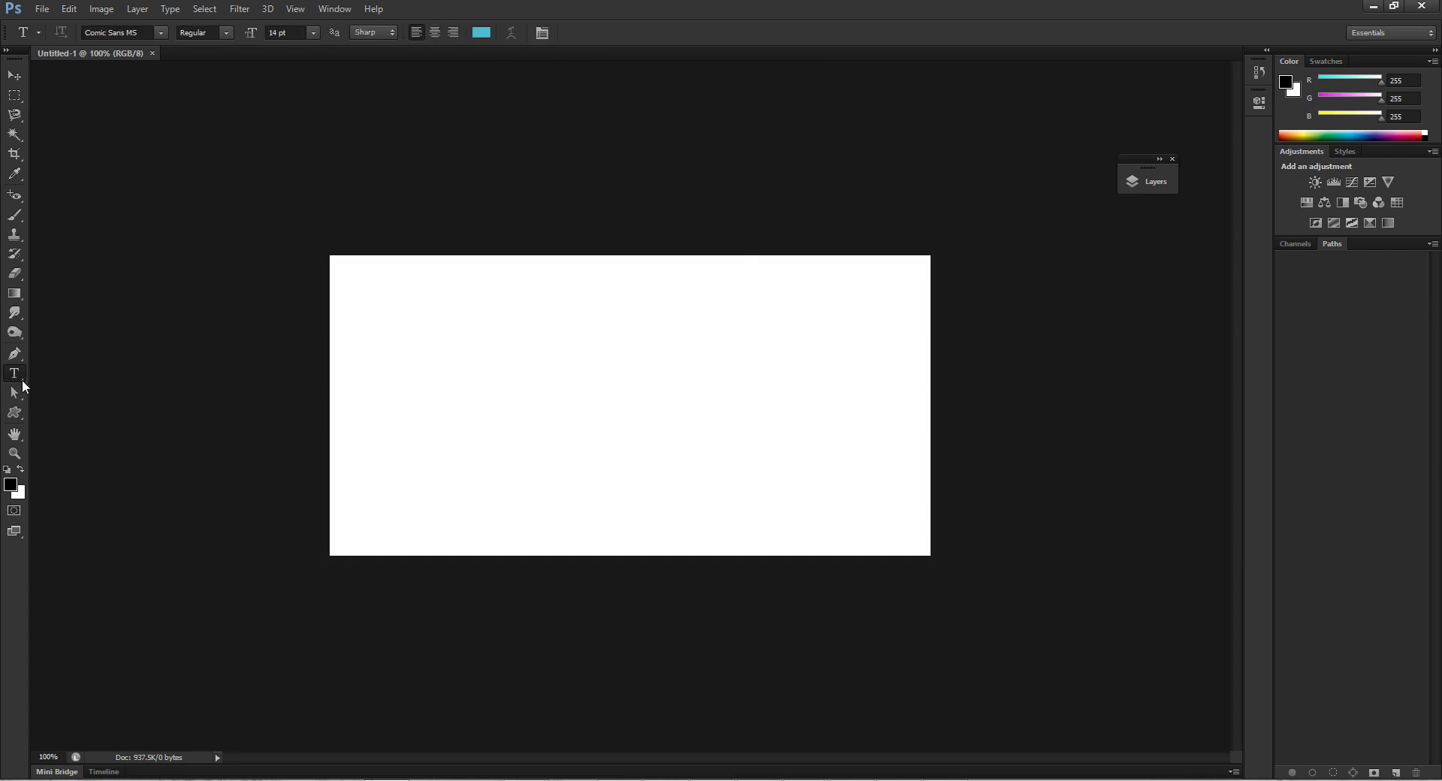
{"action": "right_click", "coordinate": [21, 380]}
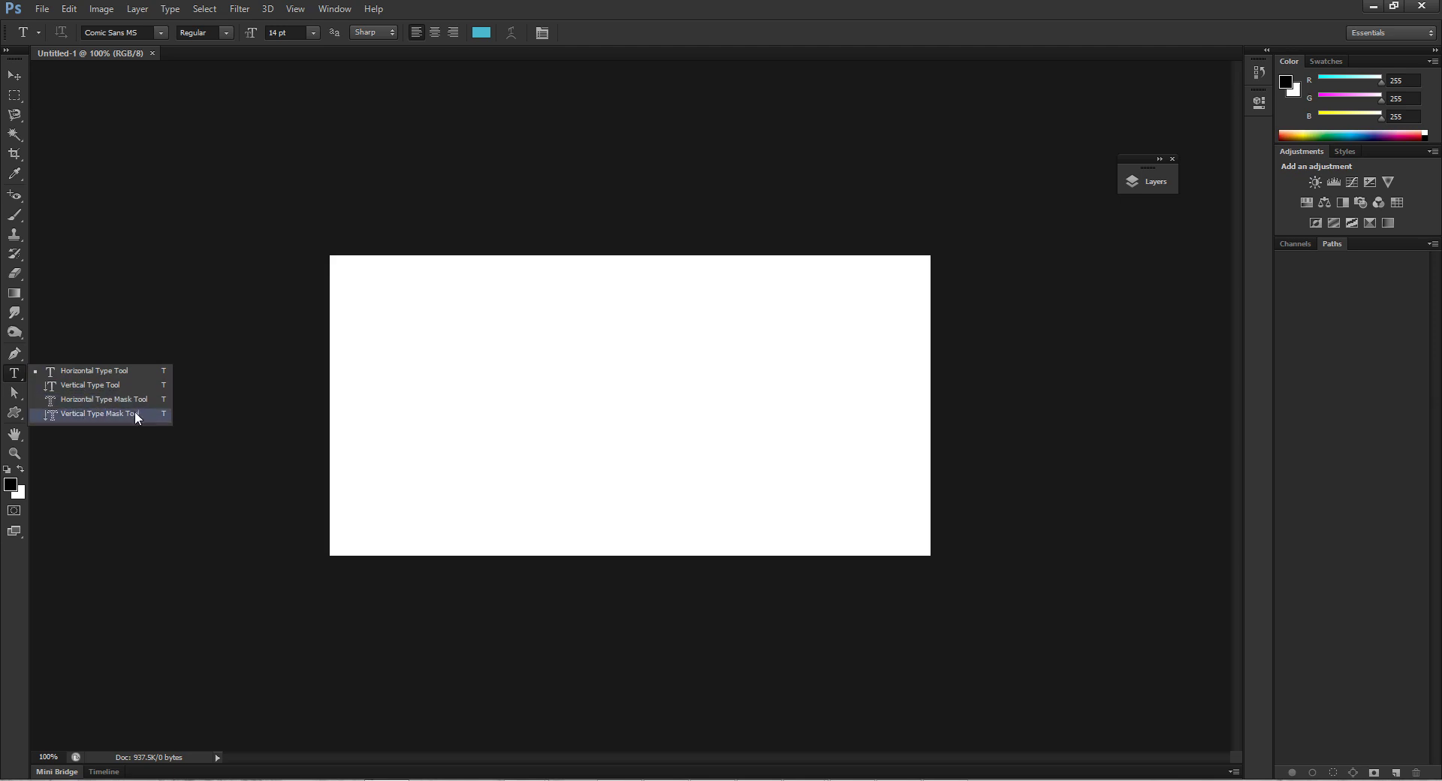
{"action": "left_click", "coordinate": [93, 373]}
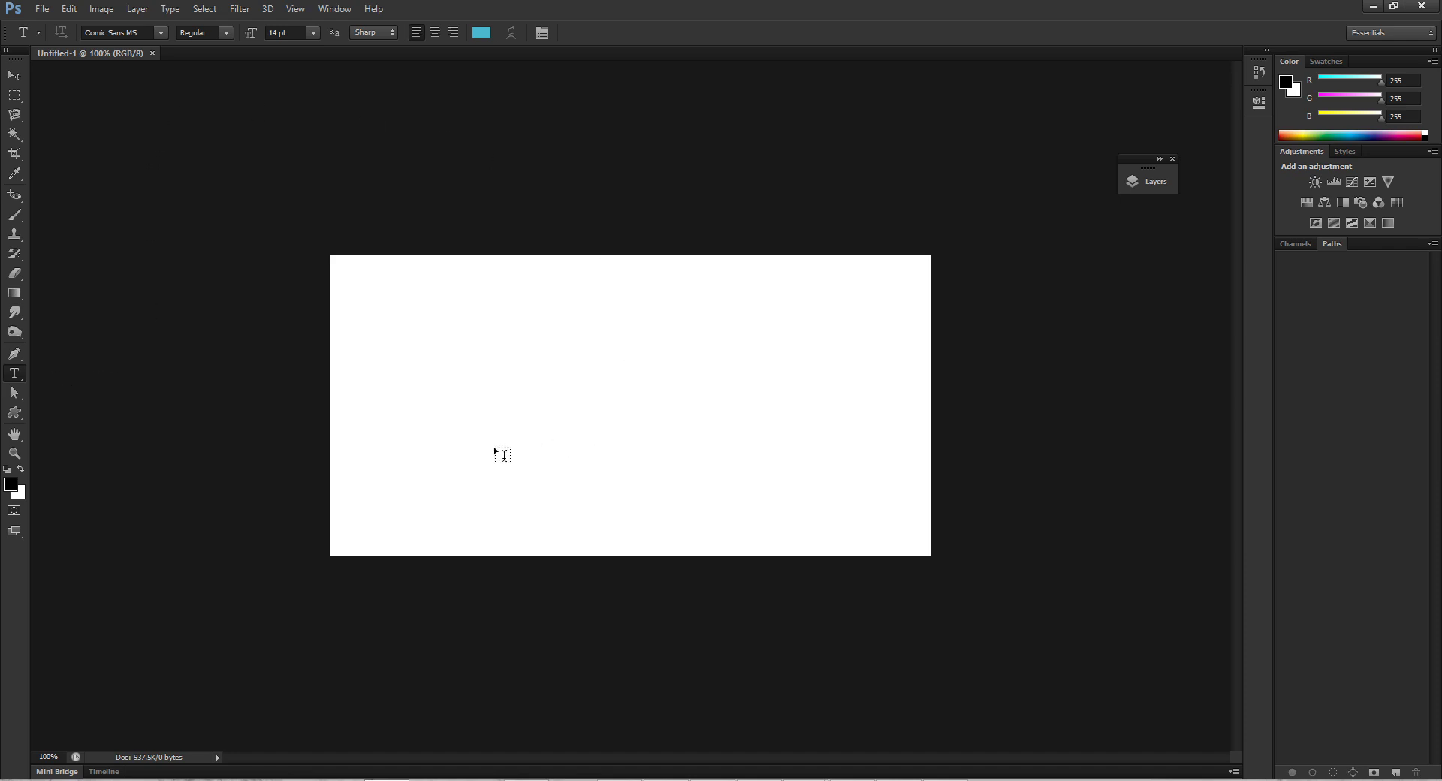
{"action": "left_click", "coordinate": [437, 326]}
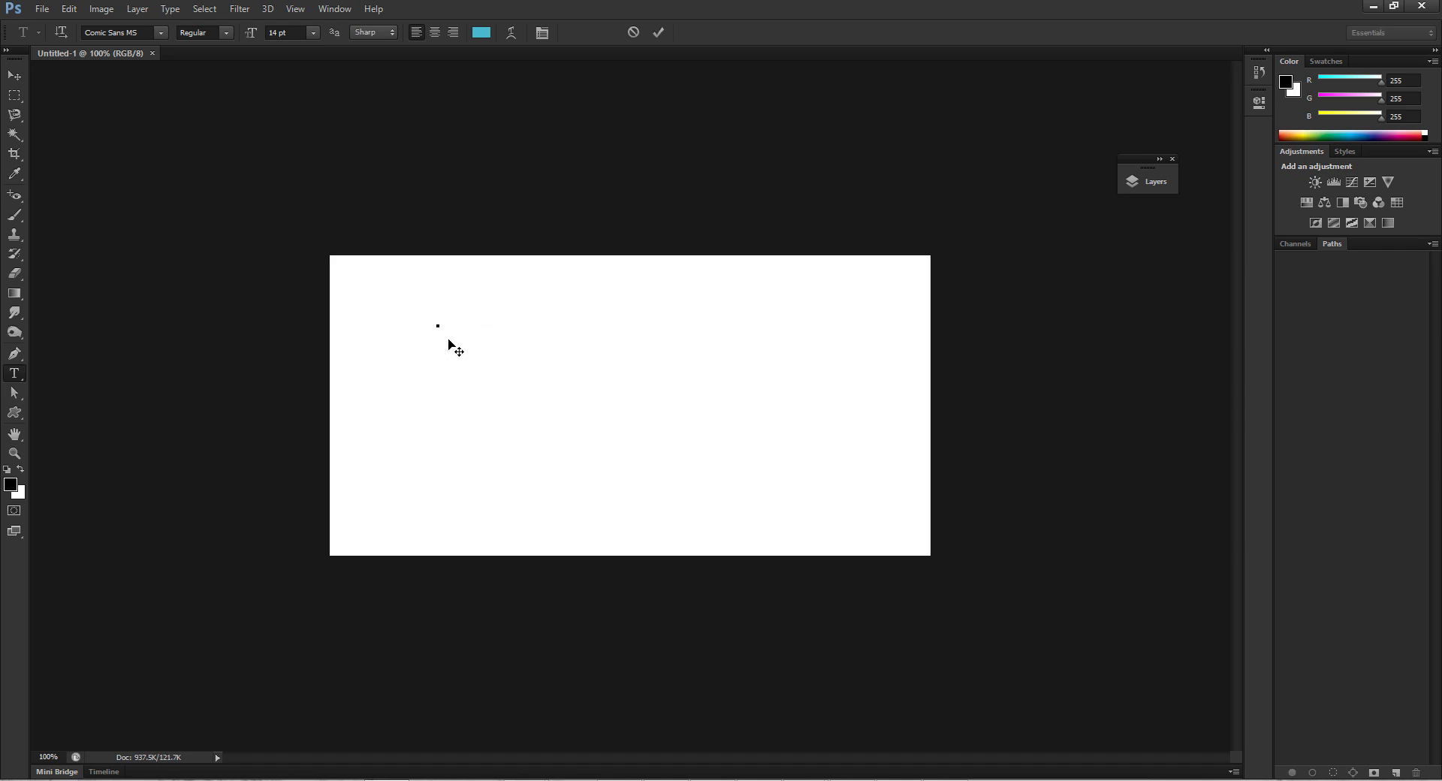
{"action": "type", "text": "kjgkjgkjgkgkgkjgkjgkjgkg"}
{"action": "key", "text": "BackSpace"}
{"action": "key", "text": "BackSpace"}
{"action": "key", "text": "BackSpace"}
{"action": "key", "text": "BackSpace"}
{"action": "key", "text": "BackSpace"}
{"action": "key", "text": "BackSpace"}
{"action": "key", "text": "BackSpace"}
{"action": "key", "text": "BackSpace"}
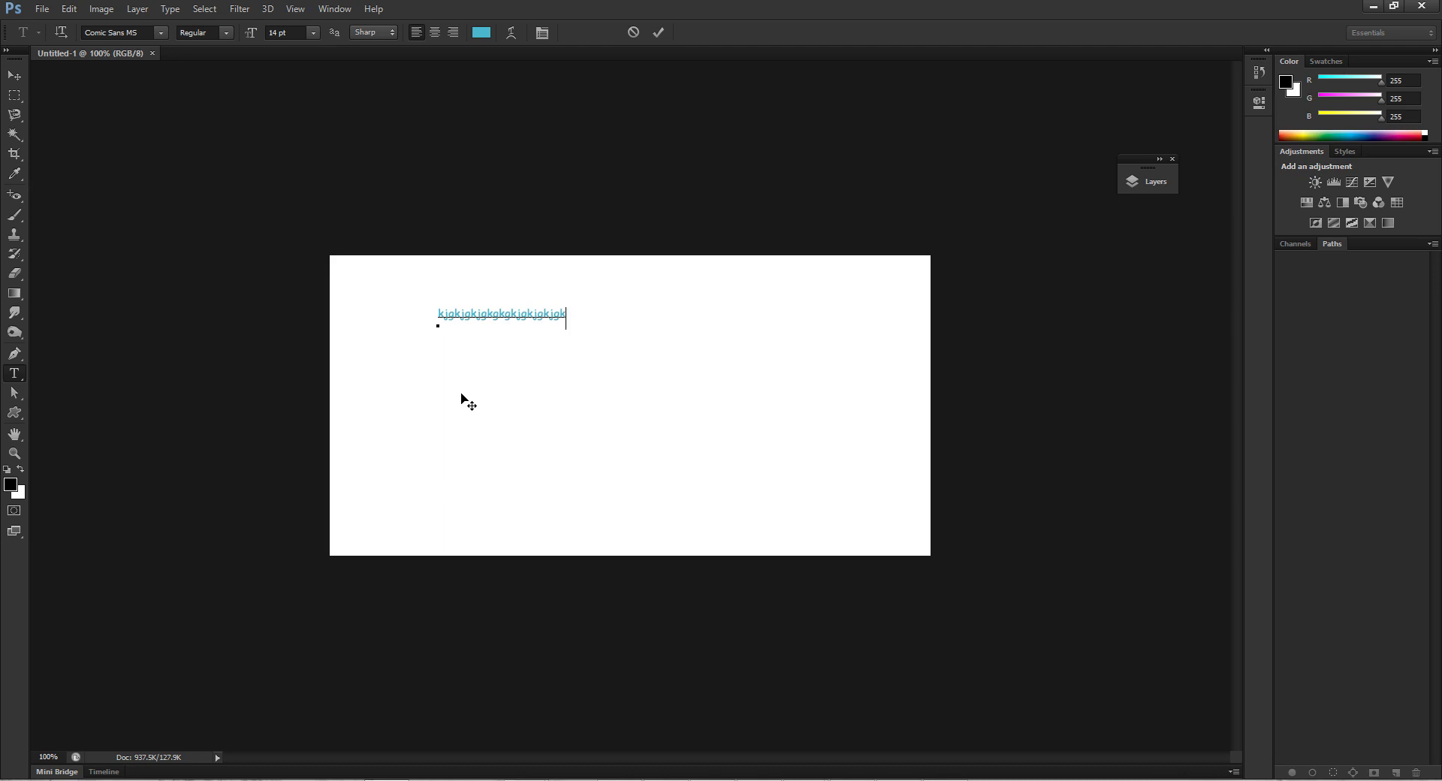
{"action": "key", "text": "BackSpace"}
{"action": "key", "text": "BackSpace"}
{"action": "key", "text": "BackSpace"}
{"action": "key", "text": "BackSpace"}
{"action": "key", "text": "BackSpace"}
{"action": "key", "text": "BackSpace"}
{"action": "key", "text": "BackSpace"}
{"action": "key", "text": "BackSpace"}
{"action": "key", "text": "BackSpace"}
{"action": "key", "text": "BackSpace"}
{"action": "key", "text": "BackSpace"}
{"action": "key", "text": "BackSpace"}
{"action": "key", "text": "BackSpace"}
{"action": "key", "text": "BackSpace"}
{"action": "key", "text": "BackSpace"}
{"action": "key", "text": "BackSpace"}
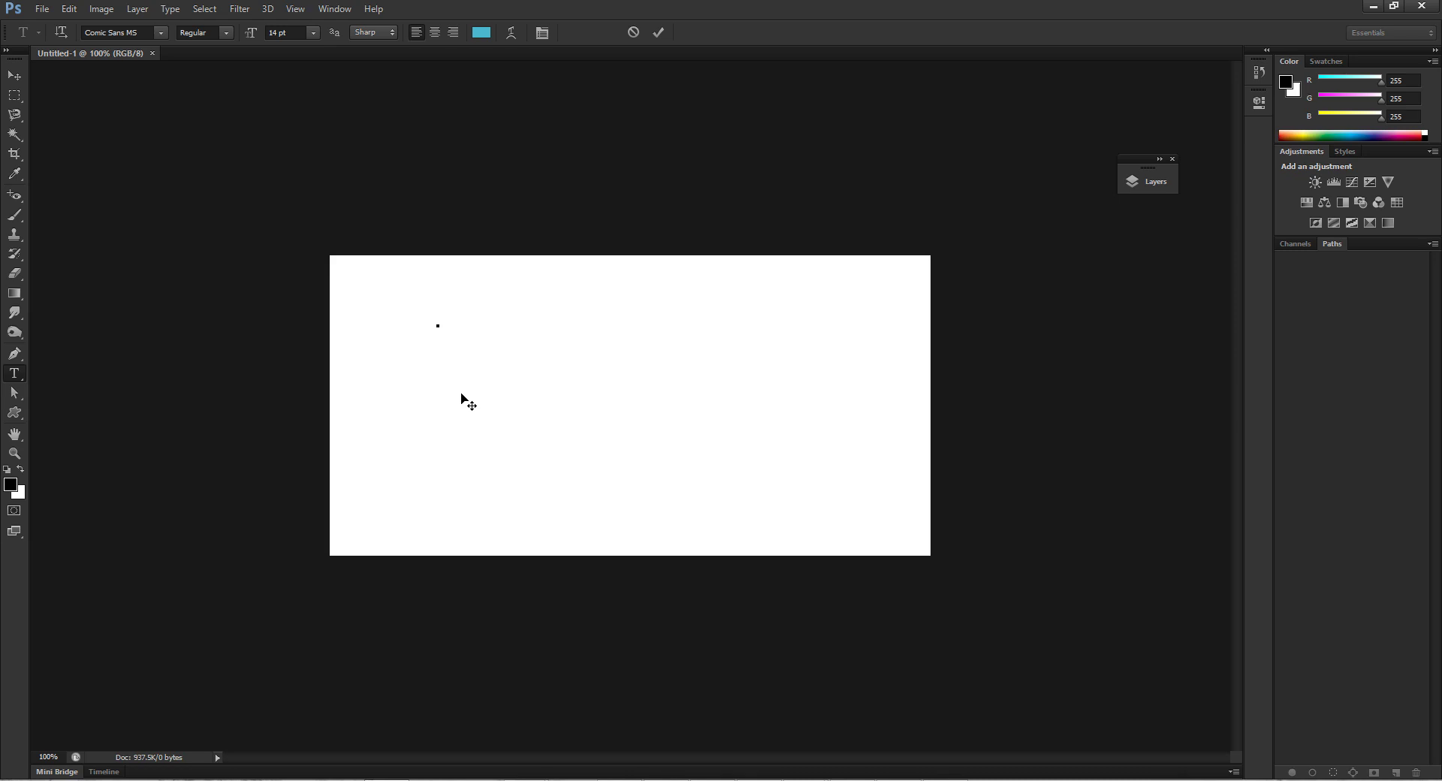
Enter ABC as the text and look through the font styles available for it
{"action": "type", "text": "ABC"}
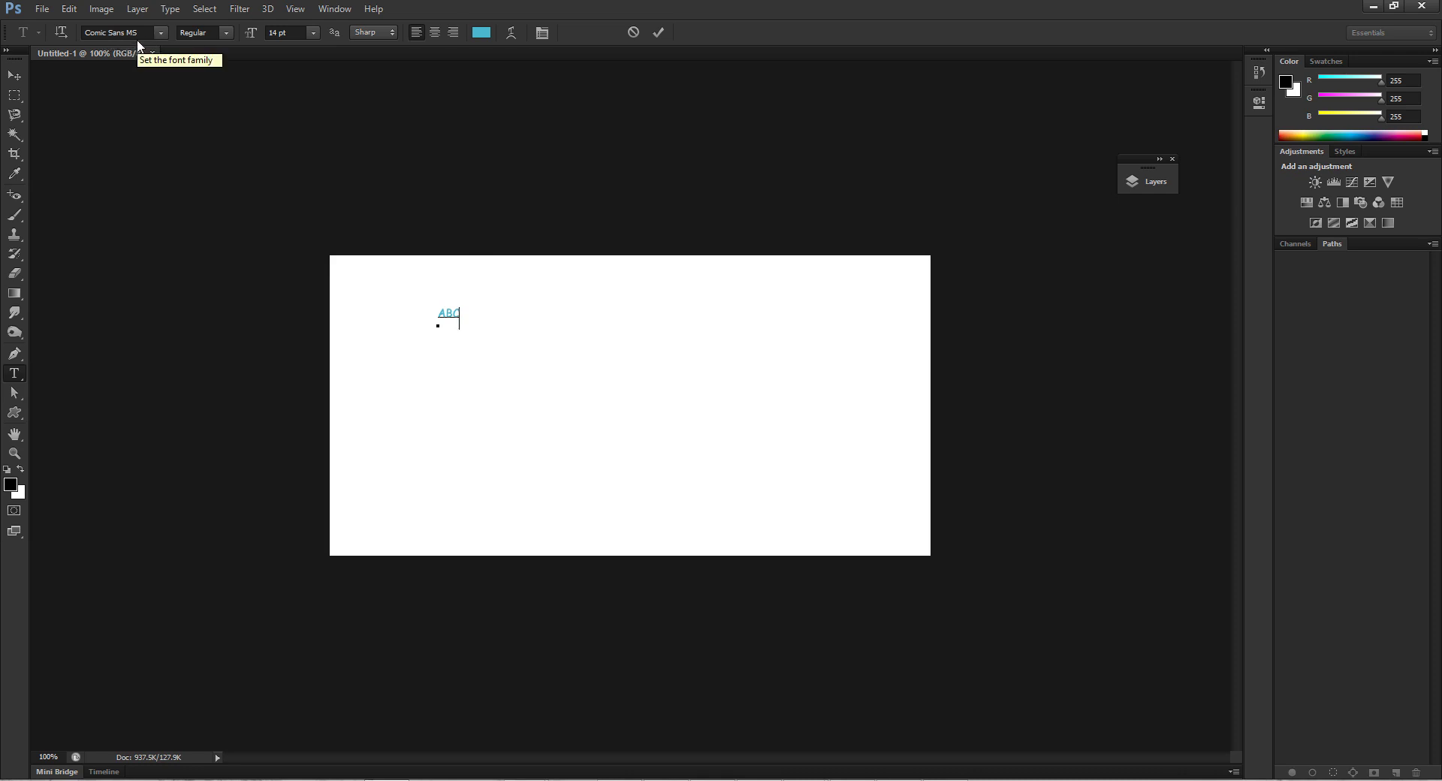
{"action": "left_click", "coordinate": [231, 33]}
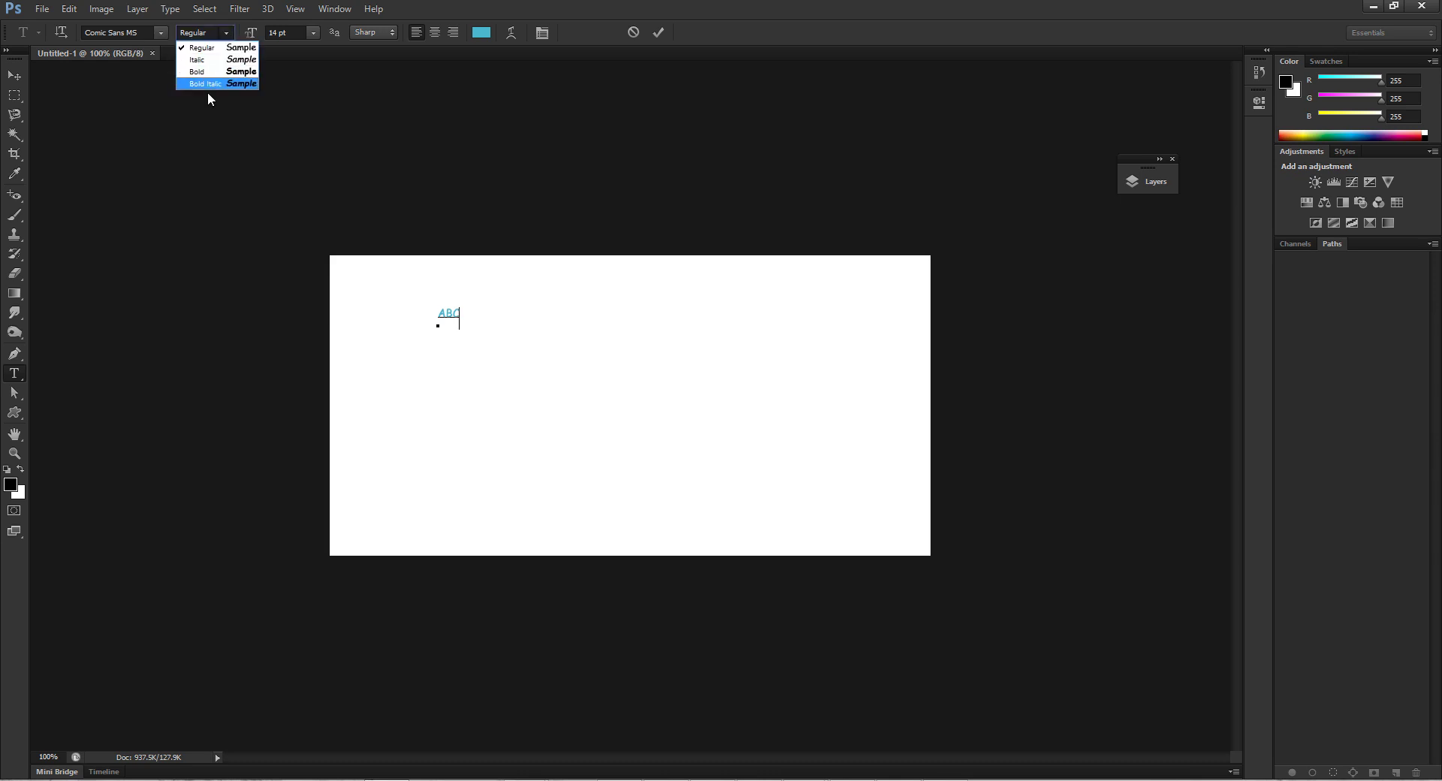
{"action": "left_click", "coordinate": [250, 181]}
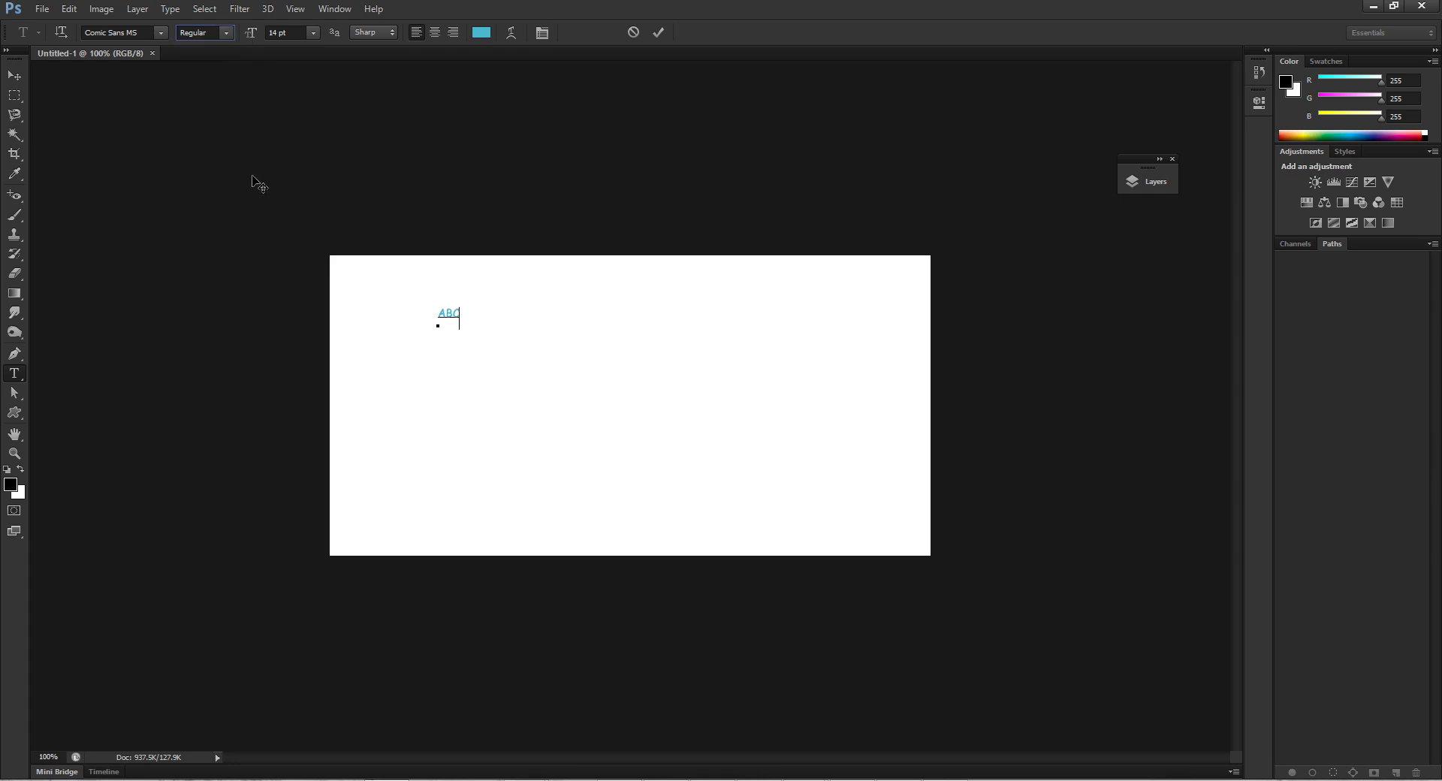
Set the ABC text's size to 72 pt and move the text to the middle of the canvas
{"action": "left_click", "coordinate": [314, 33]}
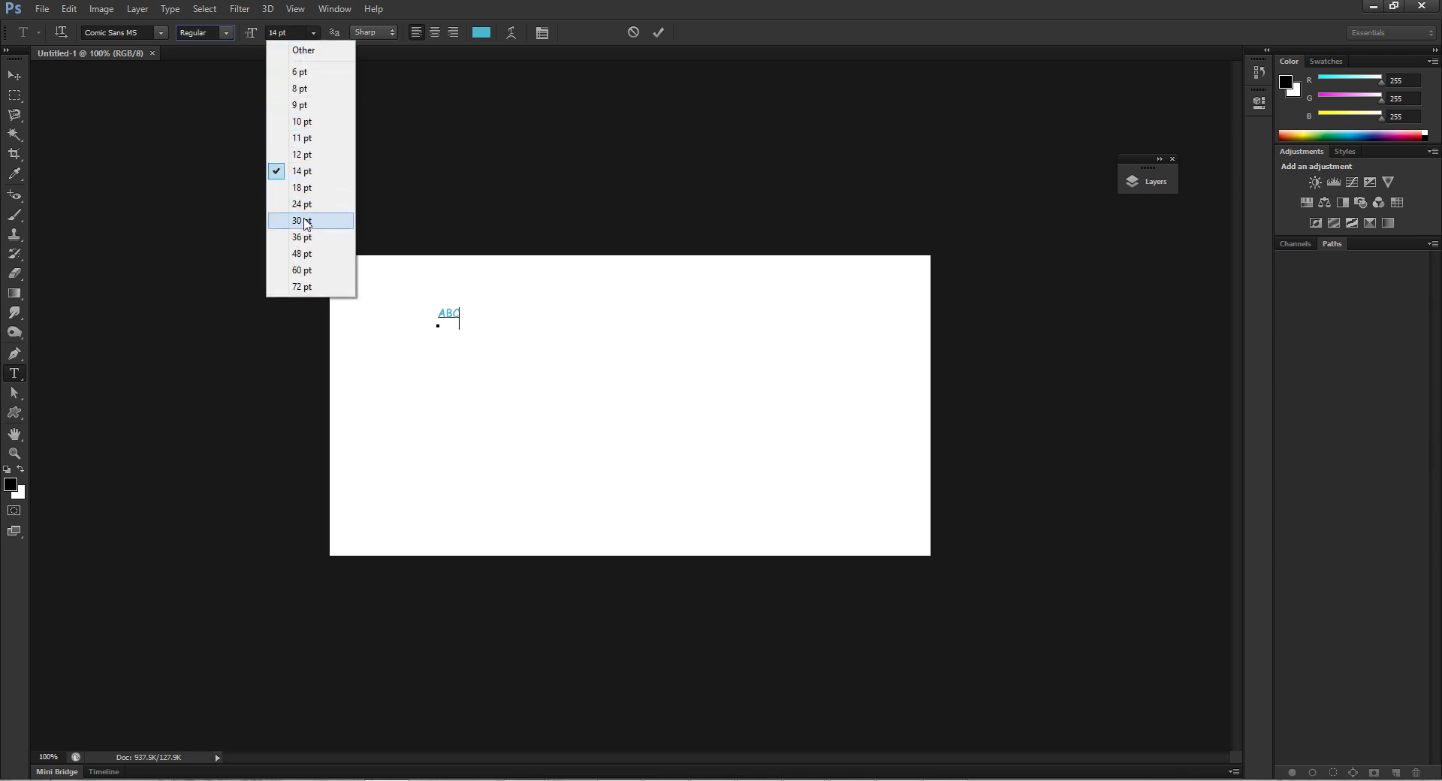
{"action": "left_click", "coordinate": [299, 287]}
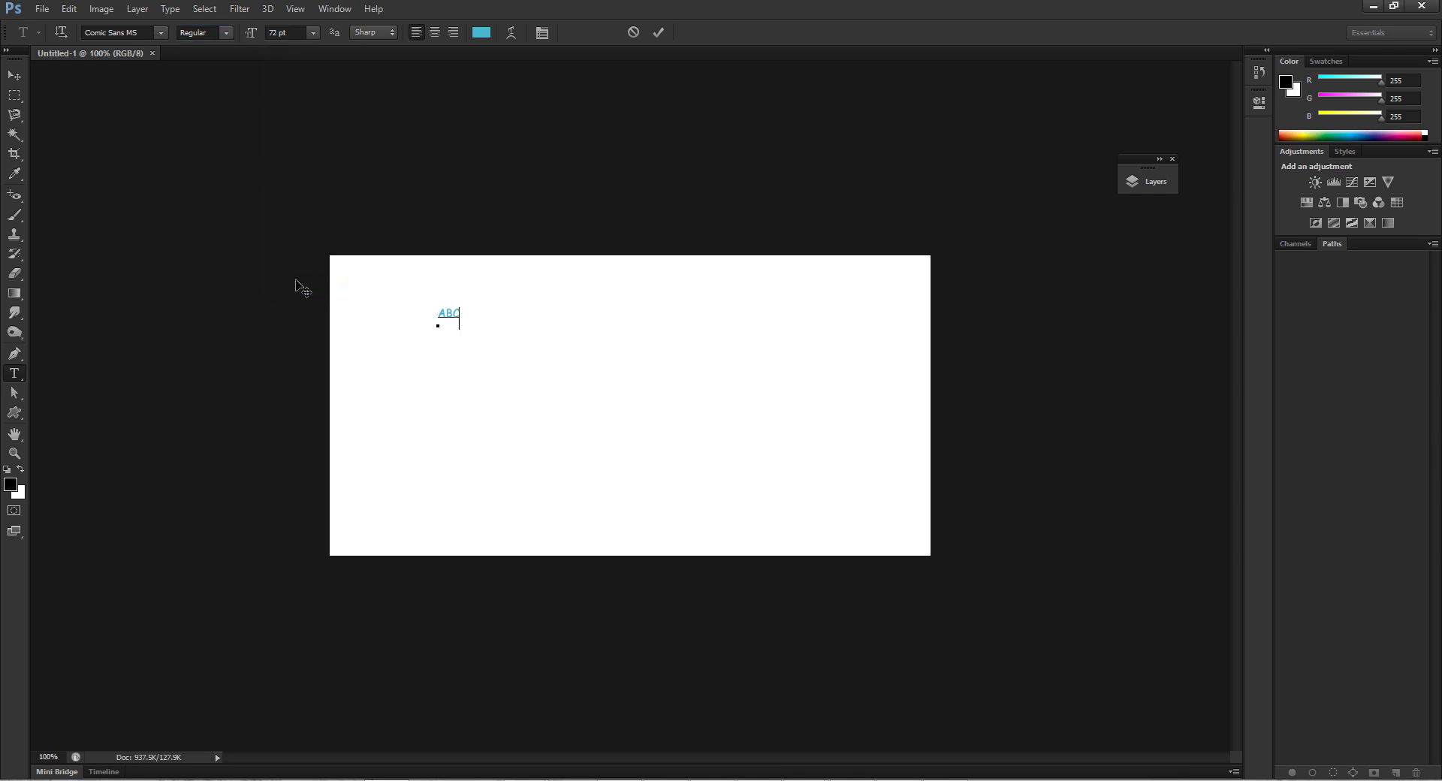
{"action": "left_click_drag", "start_coordinate": [470, 313], "coordinate": [428, 319]}
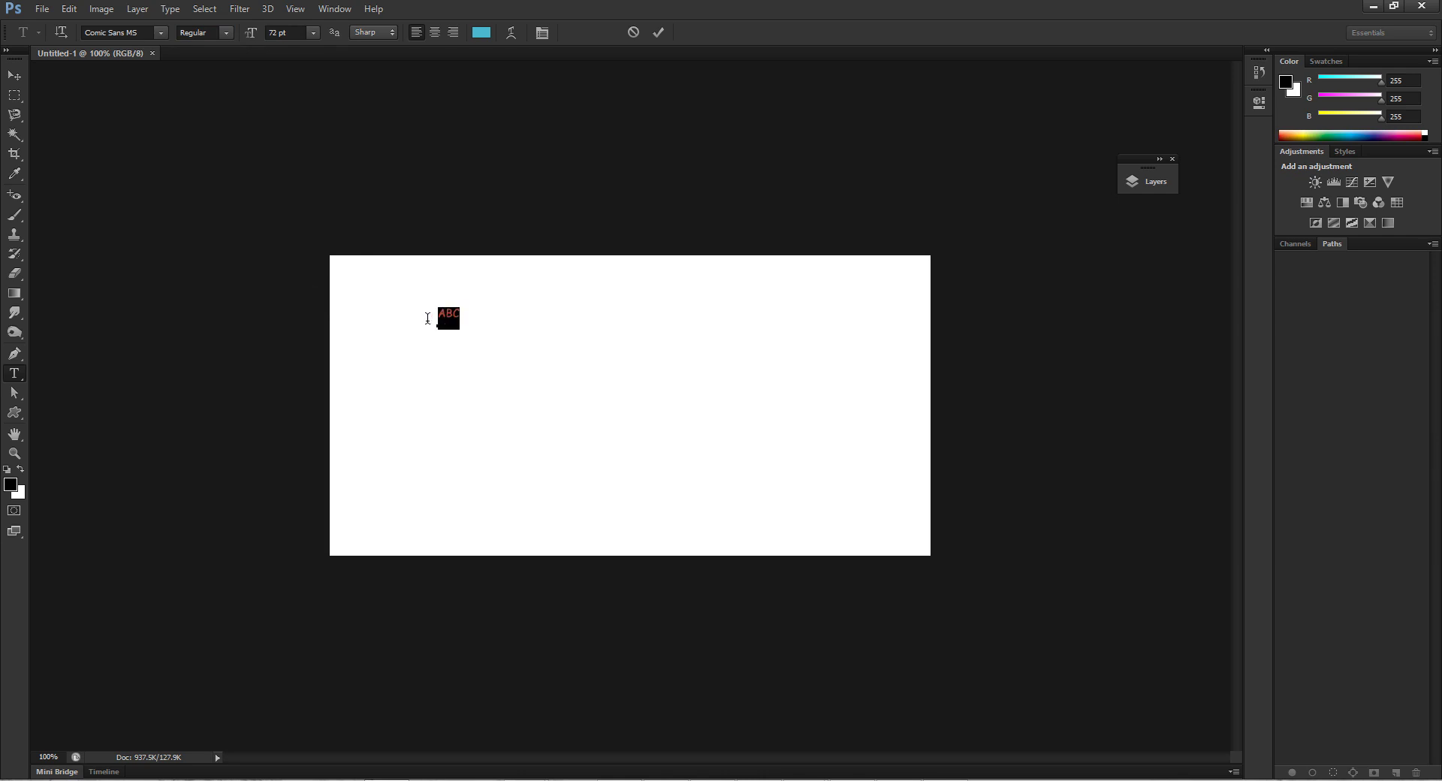
{"action": "left_click", "coordinate": [311, 34]}
{"action": "left_click", "coordinate": [310, 286]}
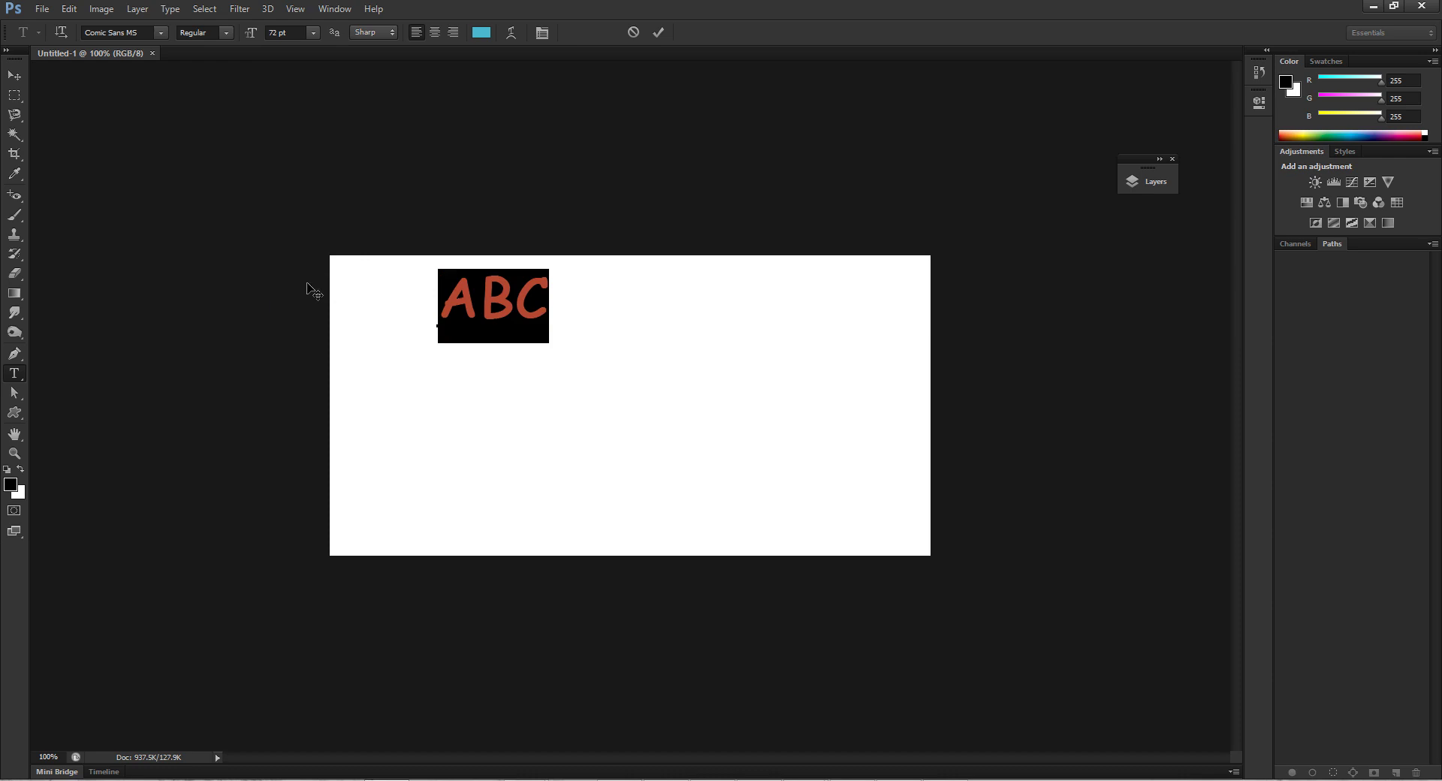
{"action": "left_click", "coordinate": [14, 76]}
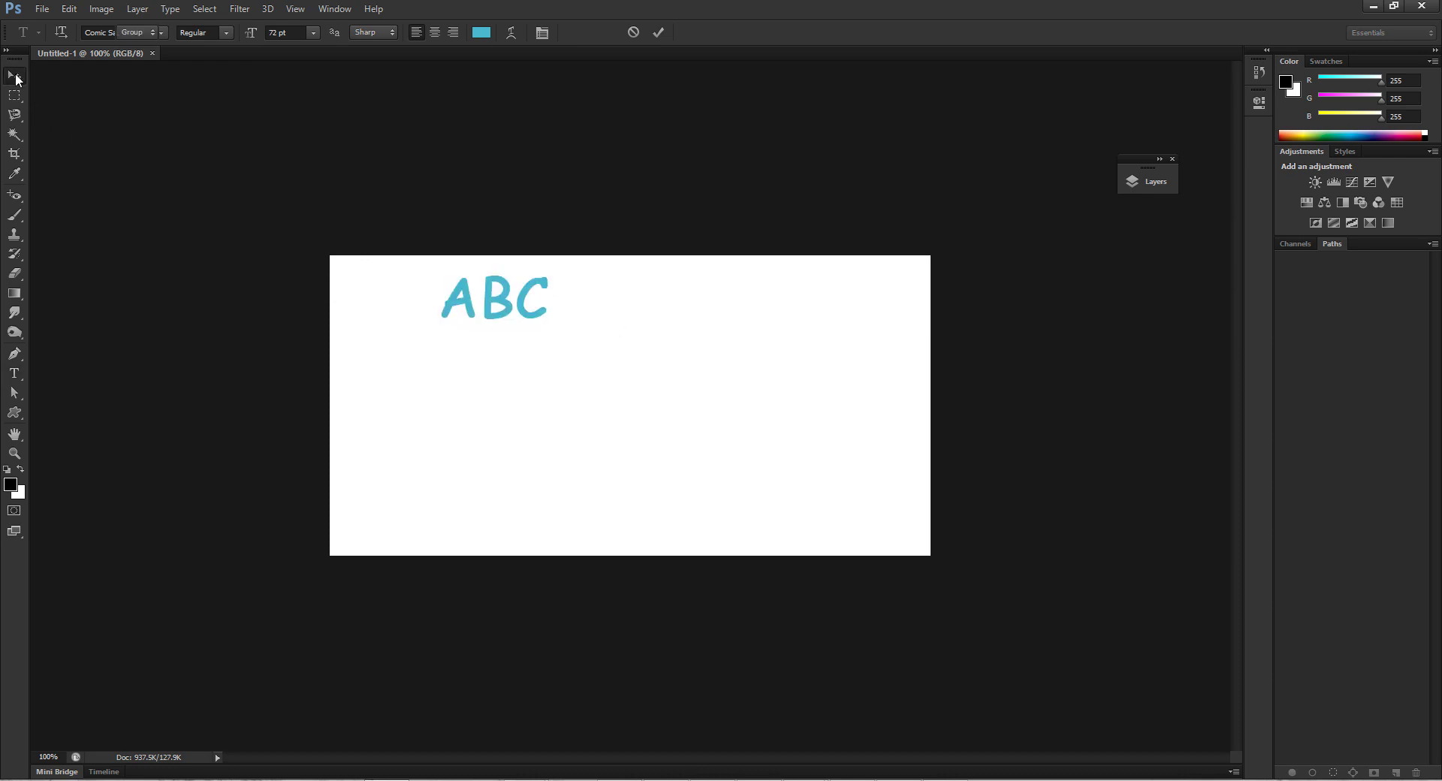
{"action": "left_click_drag", "start_coordinate": [463, 295], "coordinate": [586, 397]}
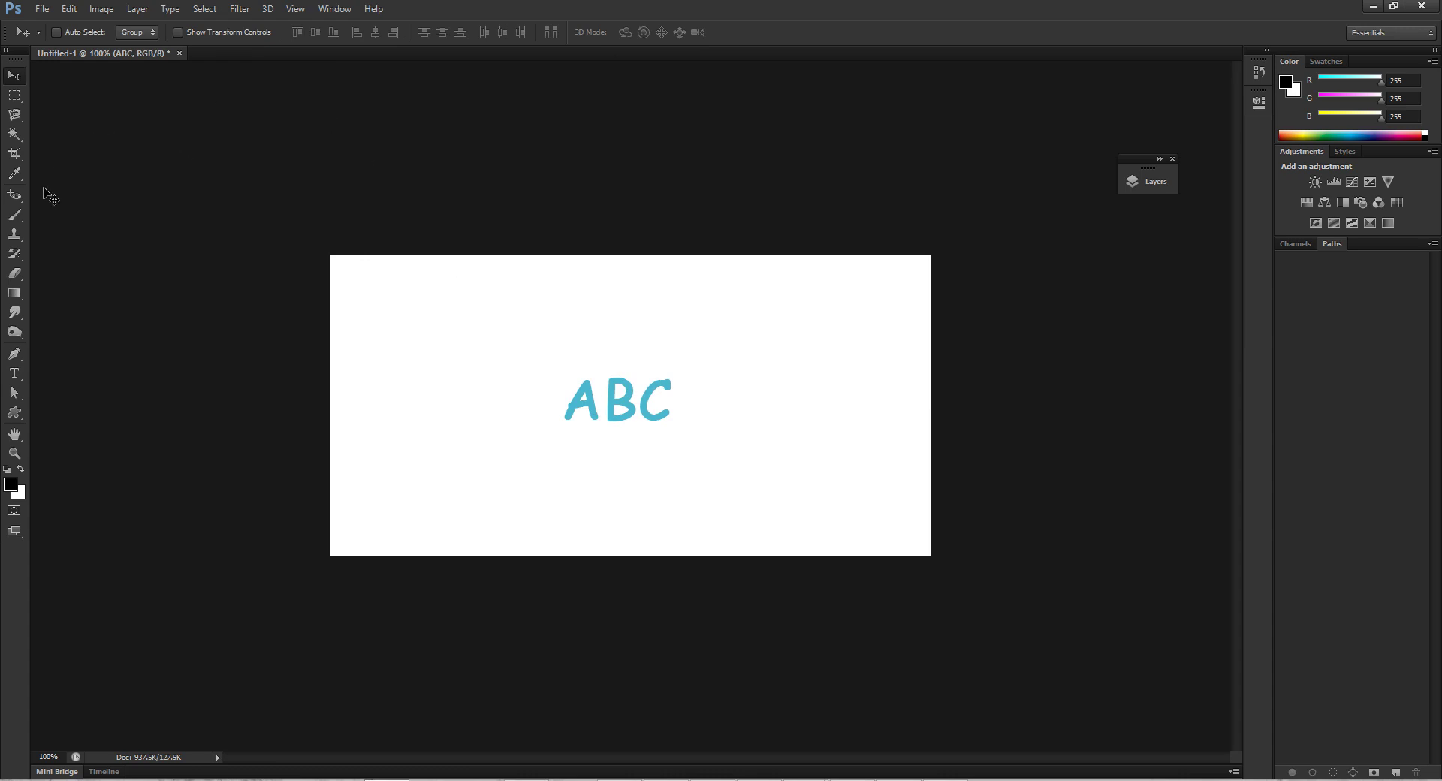
Set the size of the ABC text to 100 pt
{"action": "left_click", "coordinate": [20, 375]}
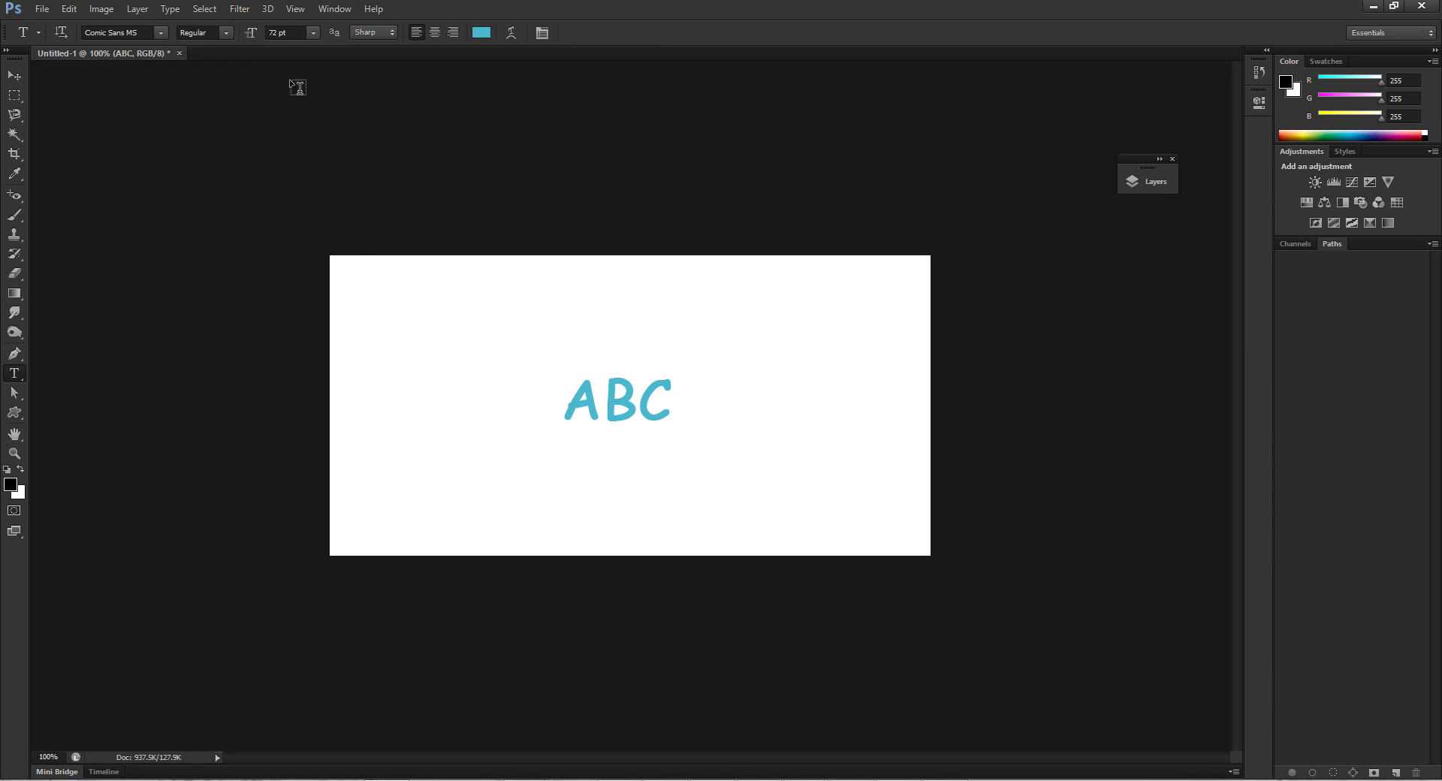
{"action": "left_click", "coordinate": [292, 32]}
{"action": "type", "text": "100 pt"}
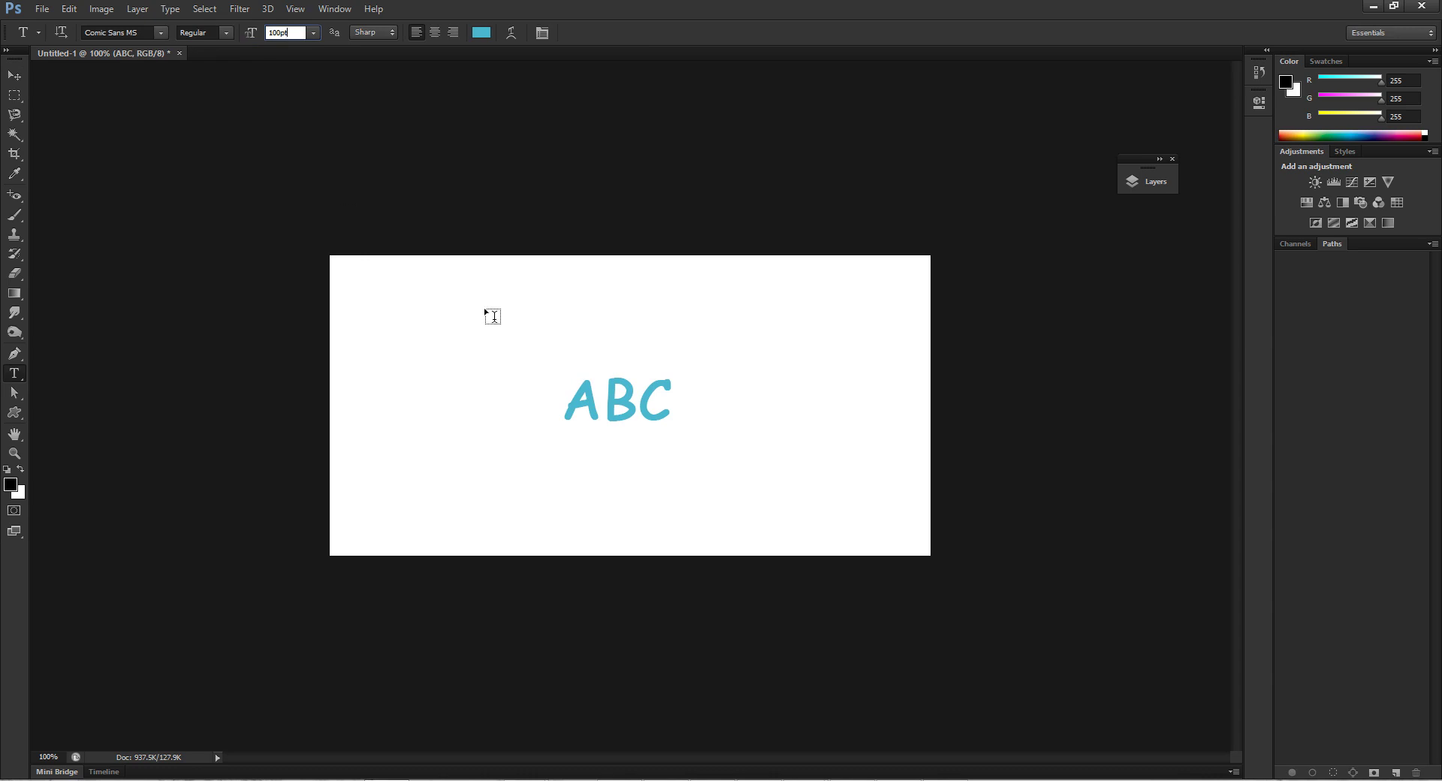
{"action": "left_click_drag", "start_coordinate": [671, 400], "coordinate": [554, 410]}
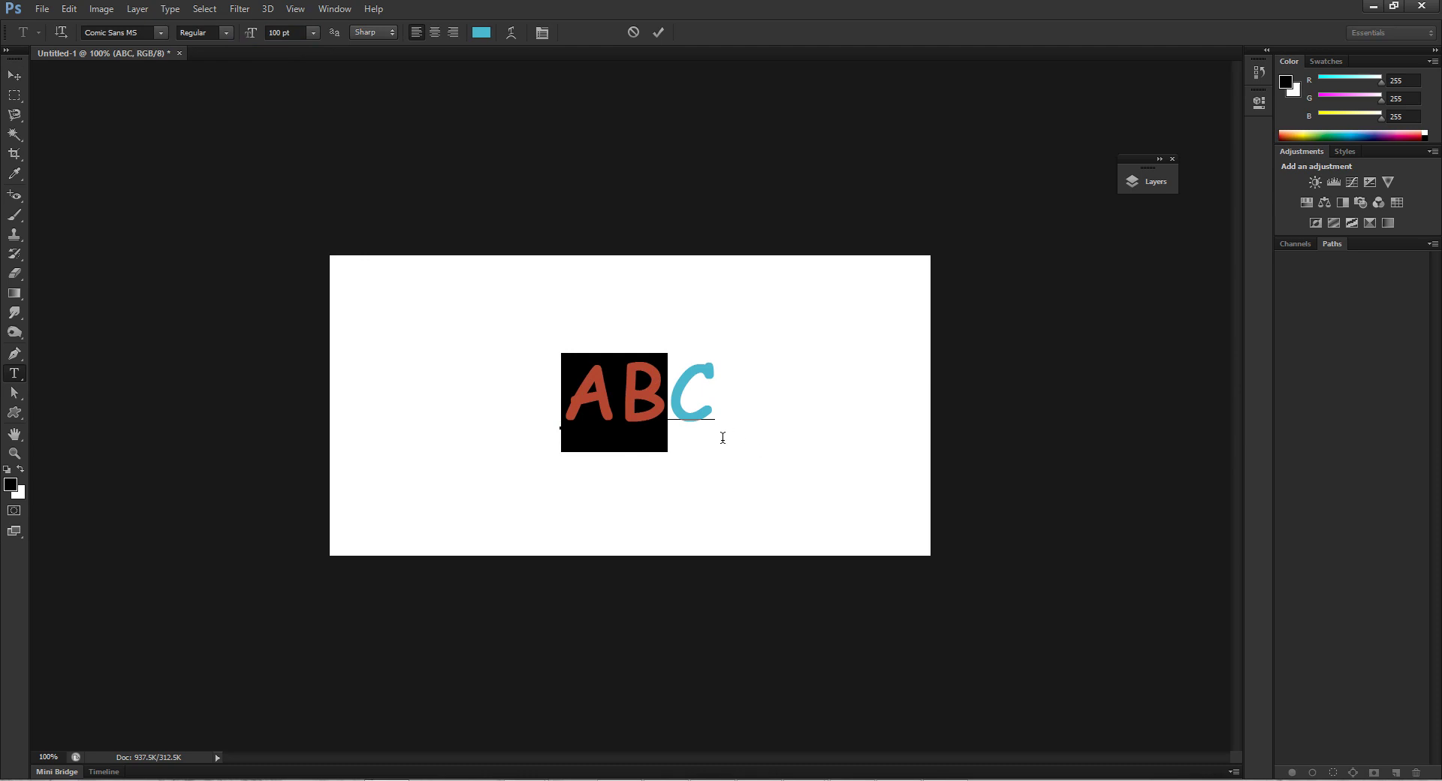
{"action": "left_click", "coordinate": [16, 75]}
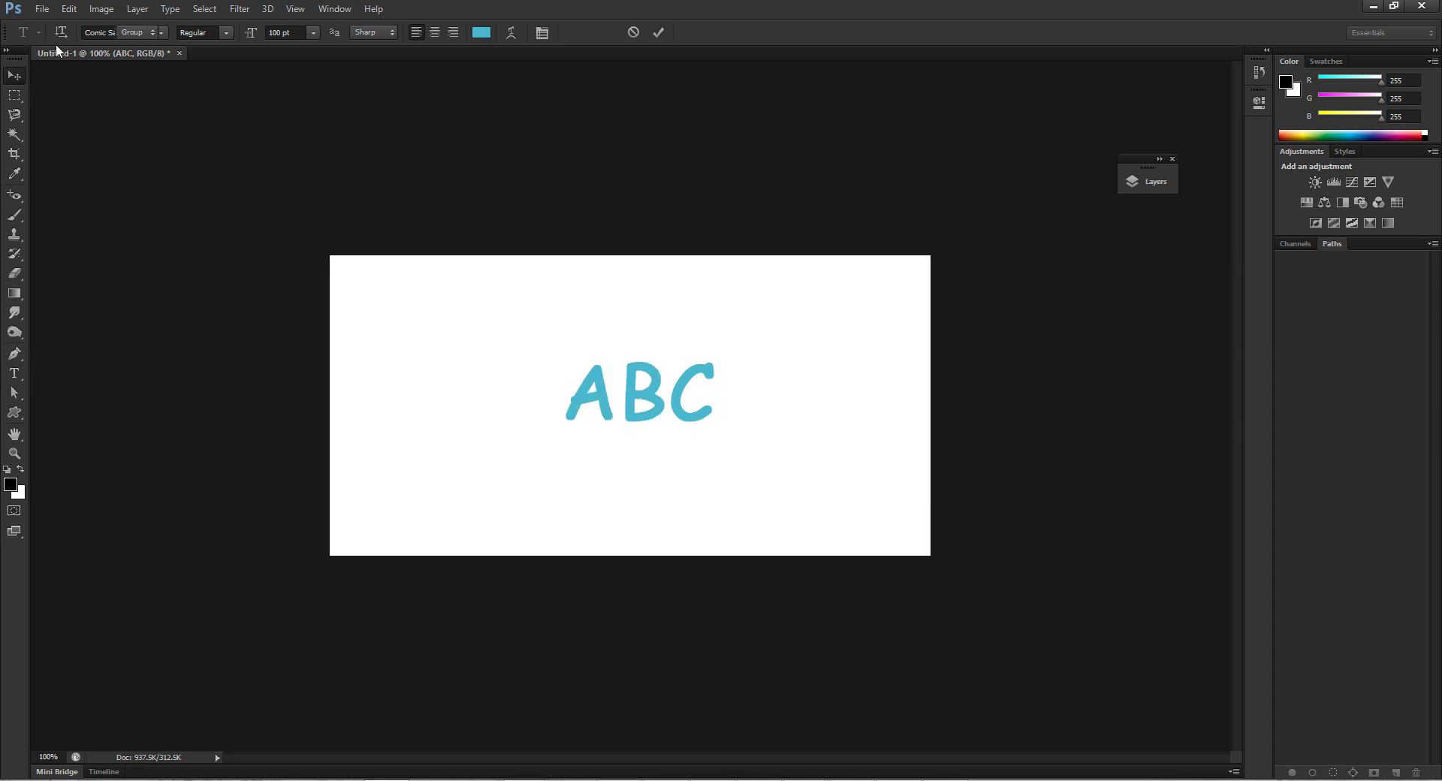
Scale the ABC text to about 197% width and 196% height and centre it on the canvas
{"action": "left_click", "coordinate": [68, 9]}
{"action": "left_click", "coordinate": [68, 9]}
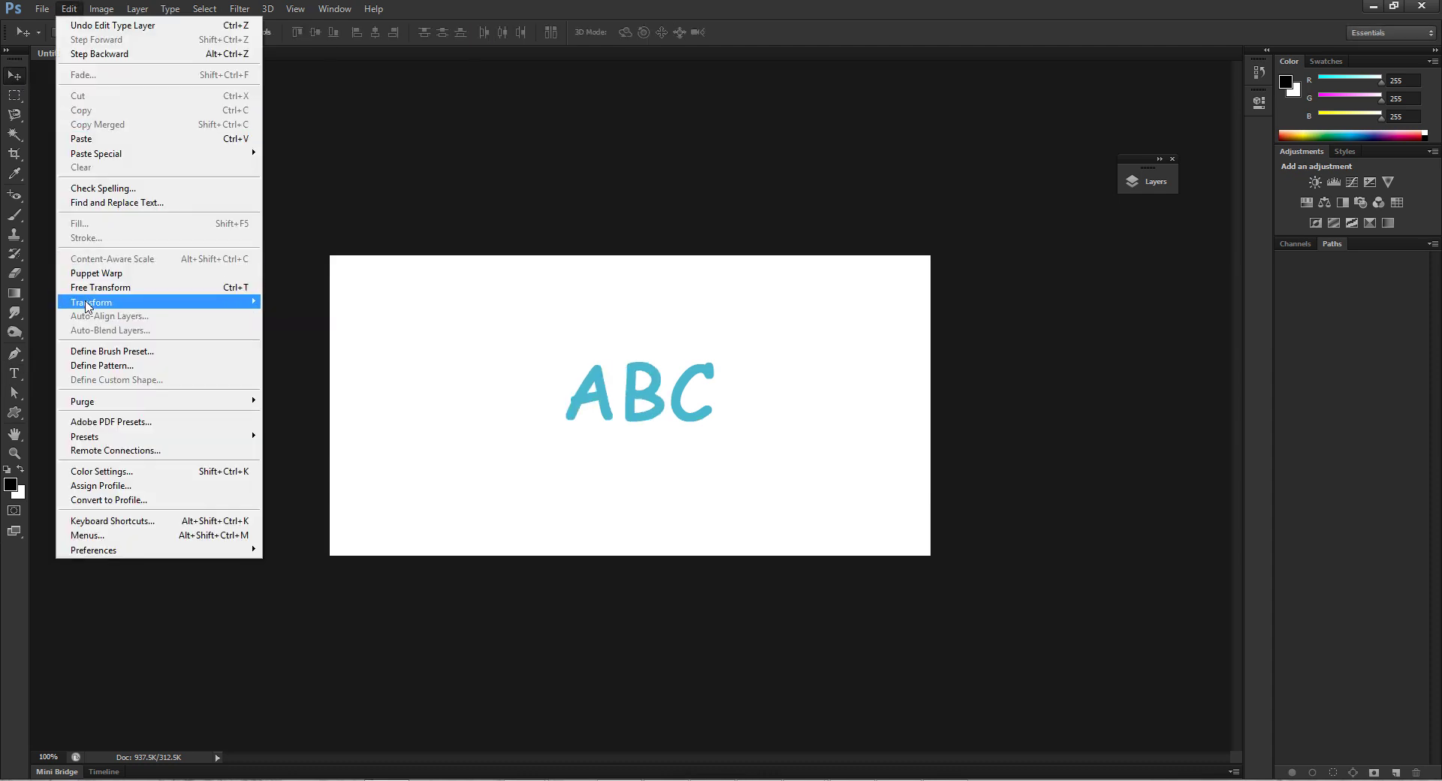
{"action": "mouse_move", "coordinate": [235, 305]}
{"action": "left_click", "coordinate": [285, 322]}
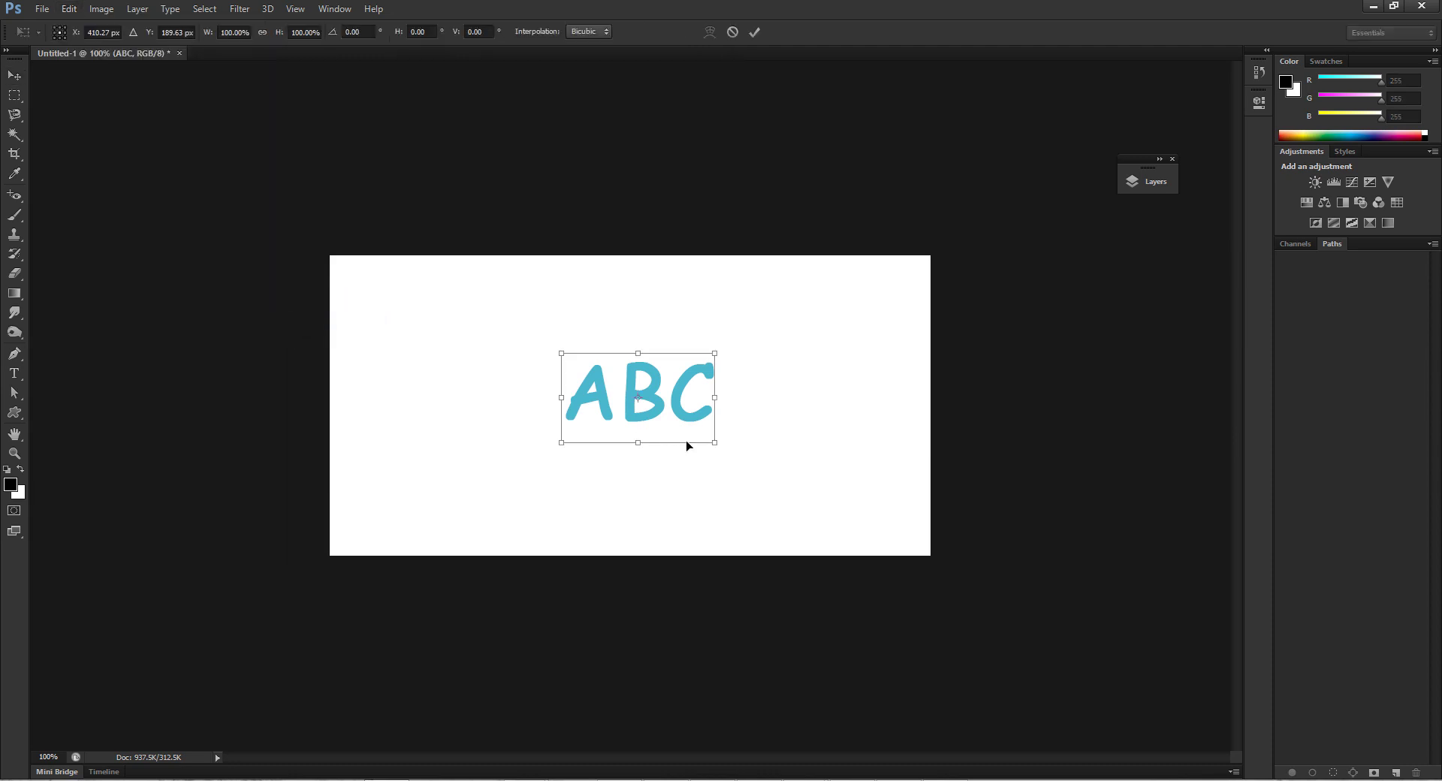
{"action": "left_click_drag", "start_coordinate": [717, 445], "coordinate": [804, 498]}
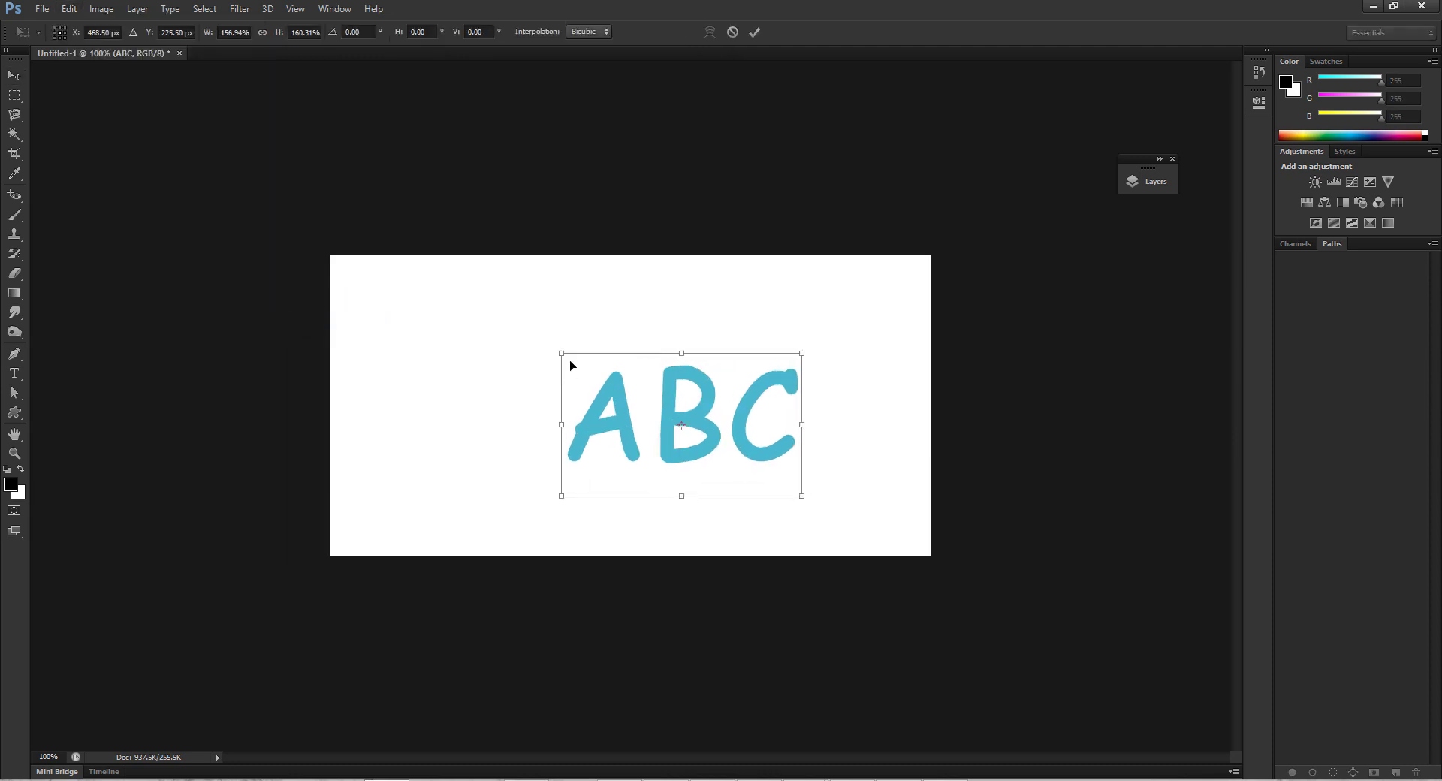
{"action": "left_click_drag", "start_coordinate": [562, 353], "coordinate": [499, 322]}
{"action": "left_click_drag", "start_coordinate": [653, 372], "coordinate": [628, 356]}
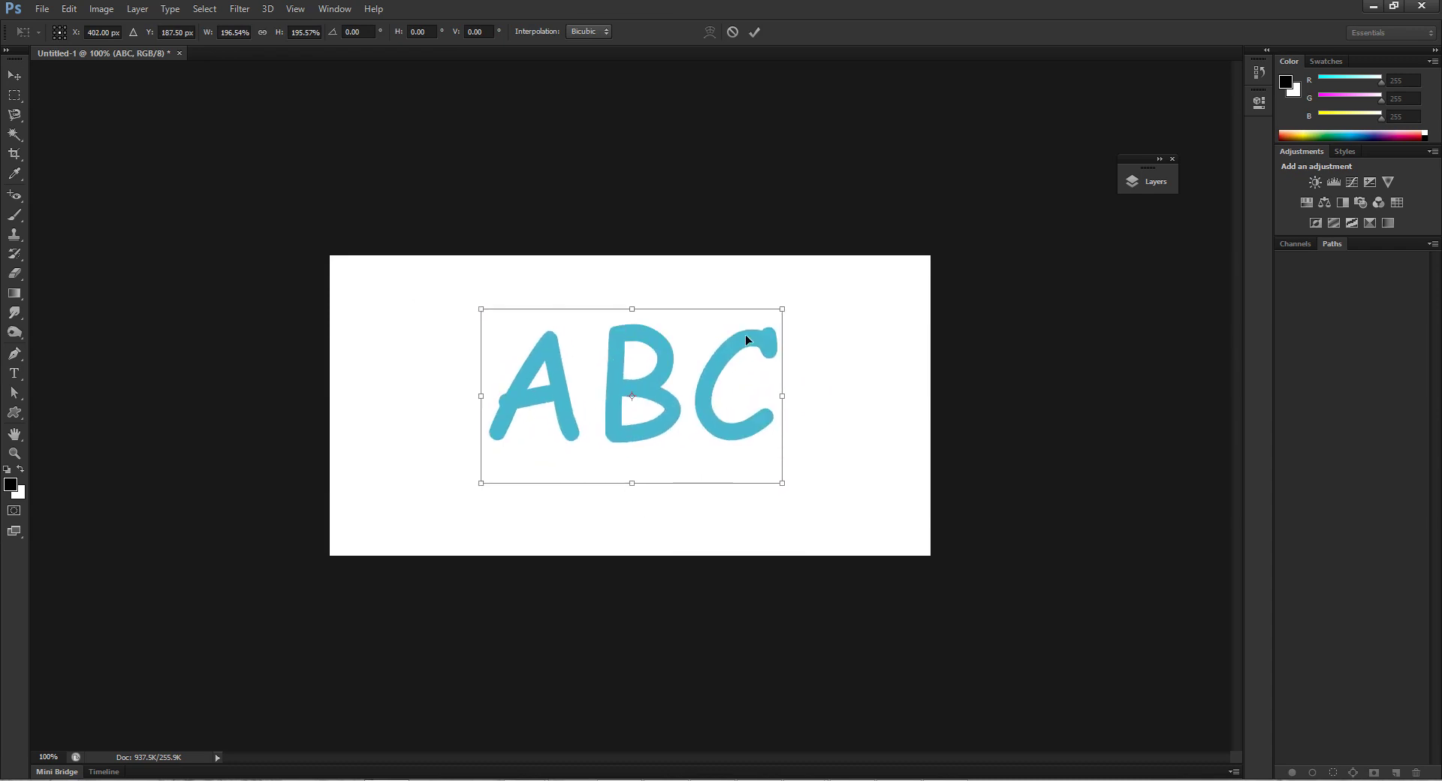
{"action": "key", "text": "Return"}
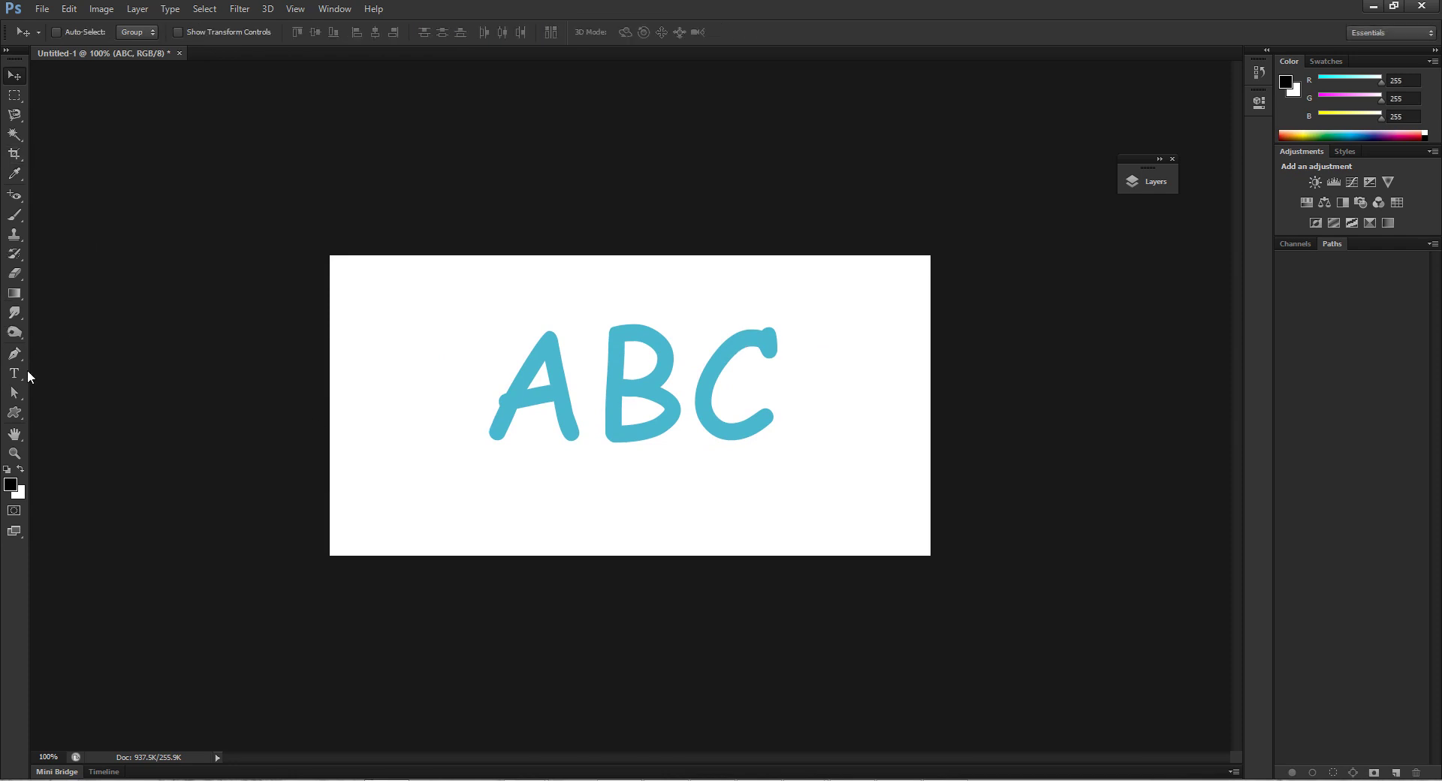
Try centre and right alignment on the ABC text, then restore left alignment
{"action": "left_click", "coordinate": [25, 373]}
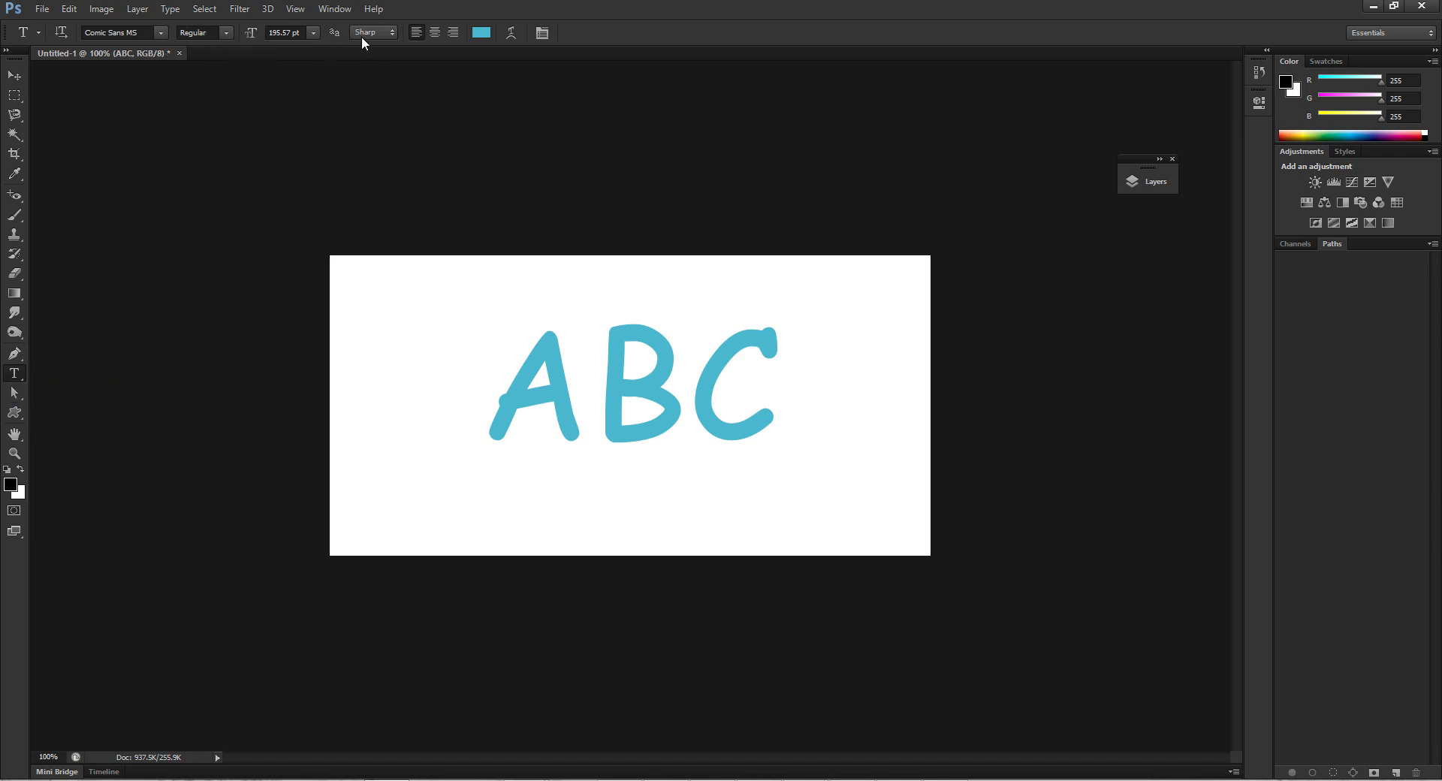
{"action": "left_click", "coordinate": [434, 32]}
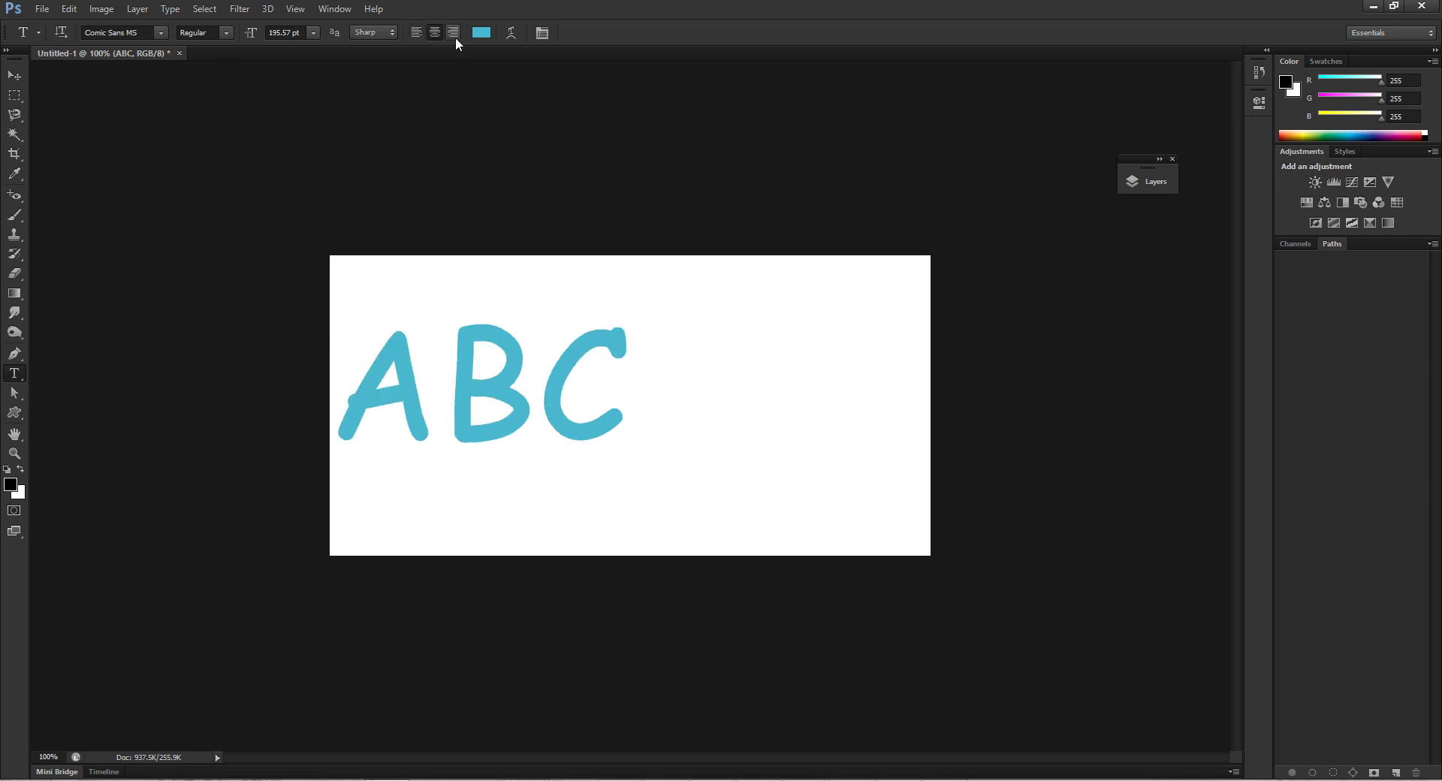
{"action": "left_click", "coordinate": [455, 38]}
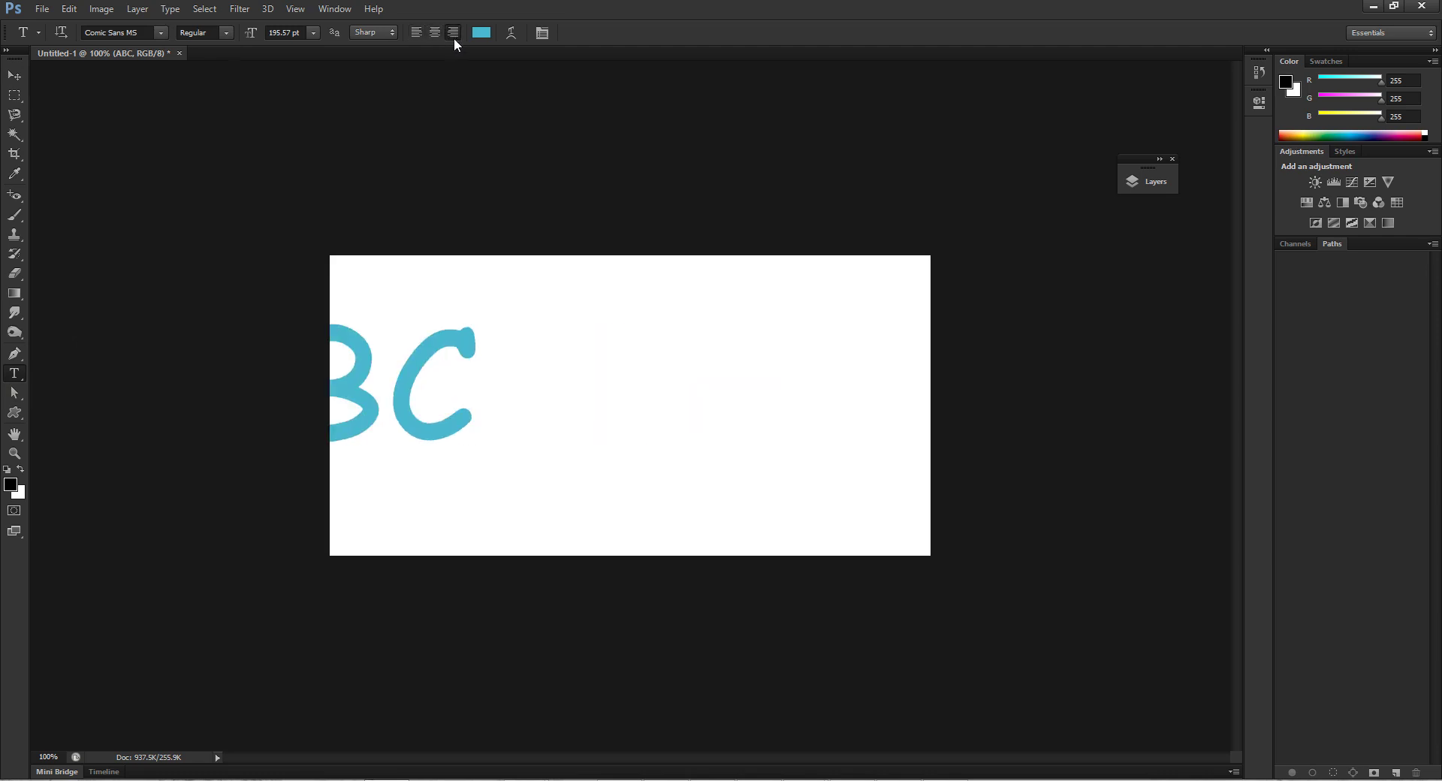
{"action": "left_click", "coordinate": [435, 33]}
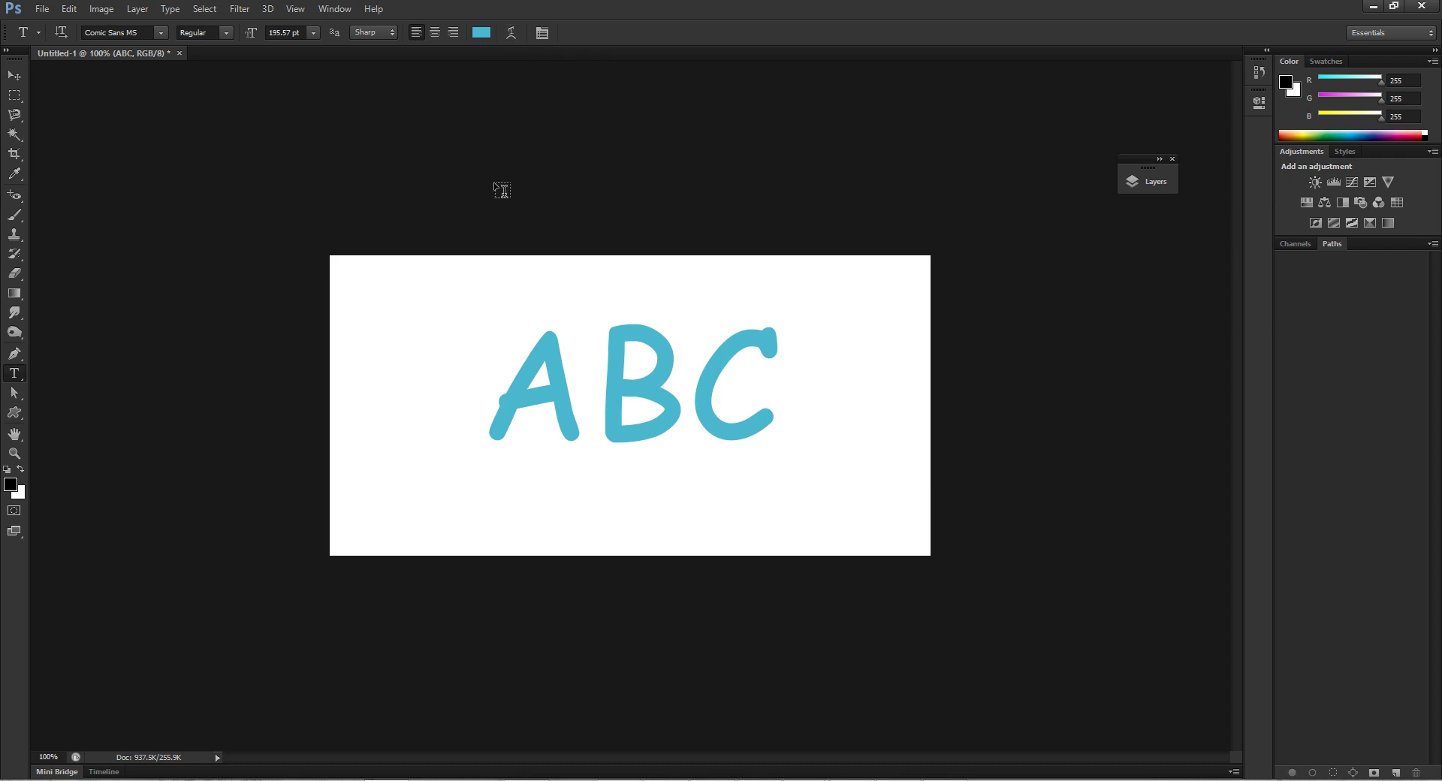
Select the ABC text, remove its faux bold style, and choose the Flag warp style for it
{"action": "left_click_drag", "start_coordinate": [512, 373], "coordinate": [748, 384]}
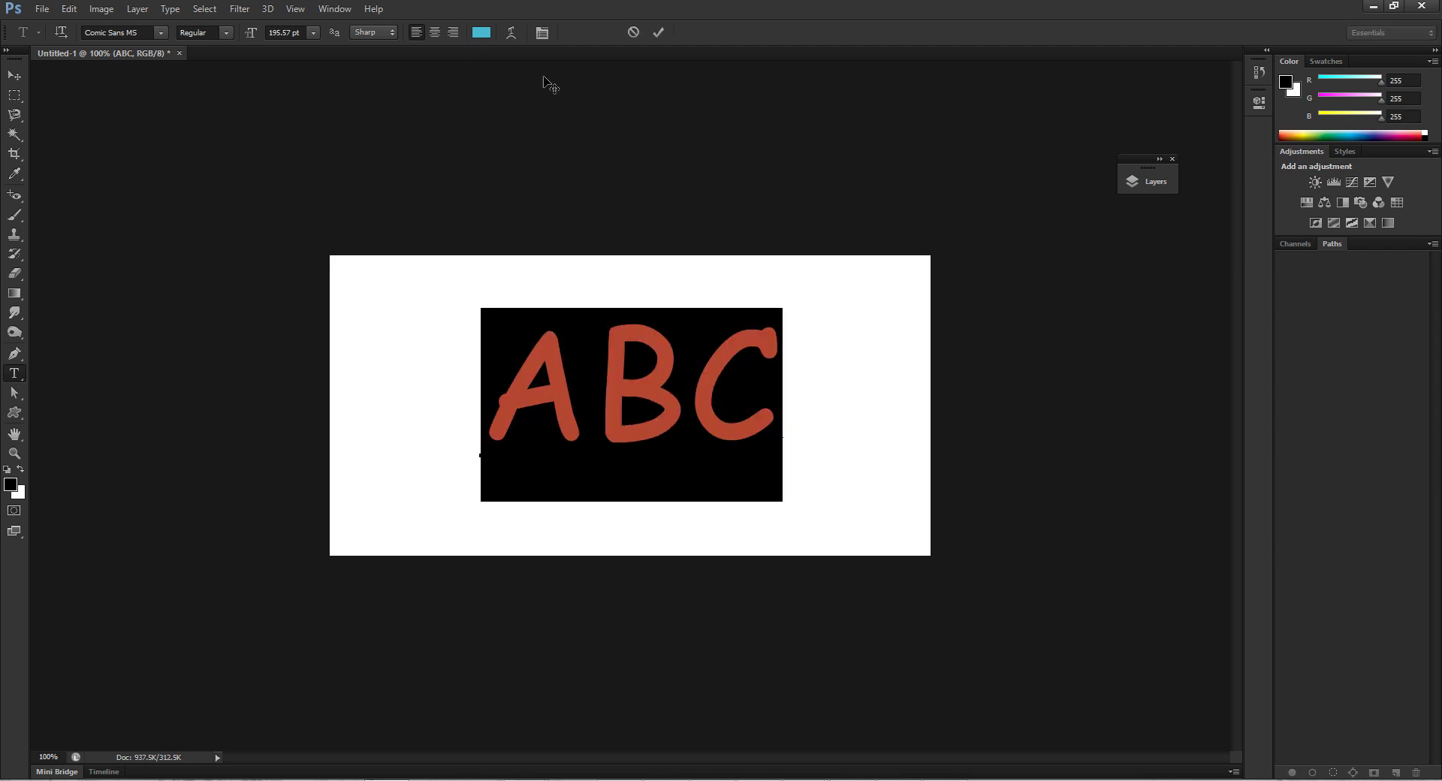
{"action": "left_click", "coordinate": [511, 33]}
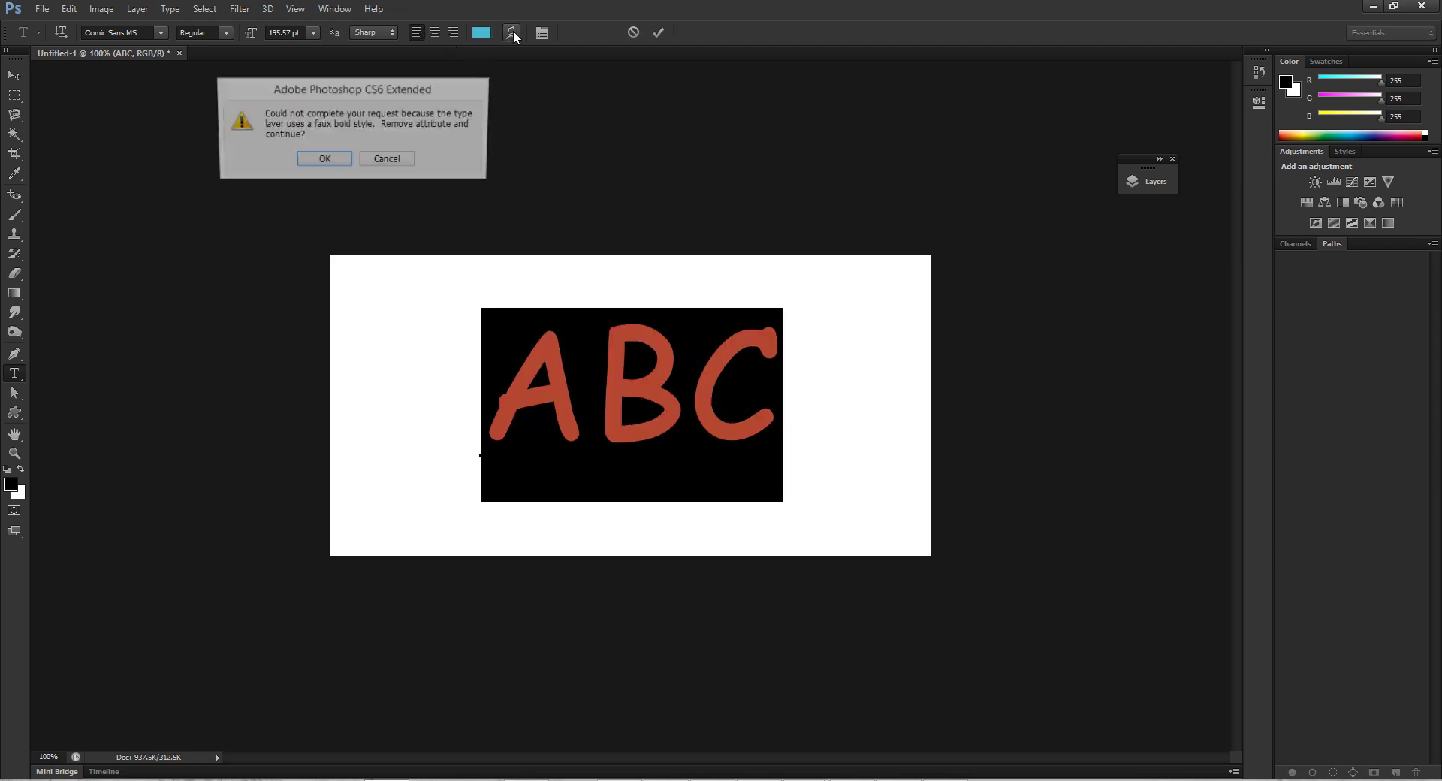
{"action": "left_click", "coordinate": [310, 160]}
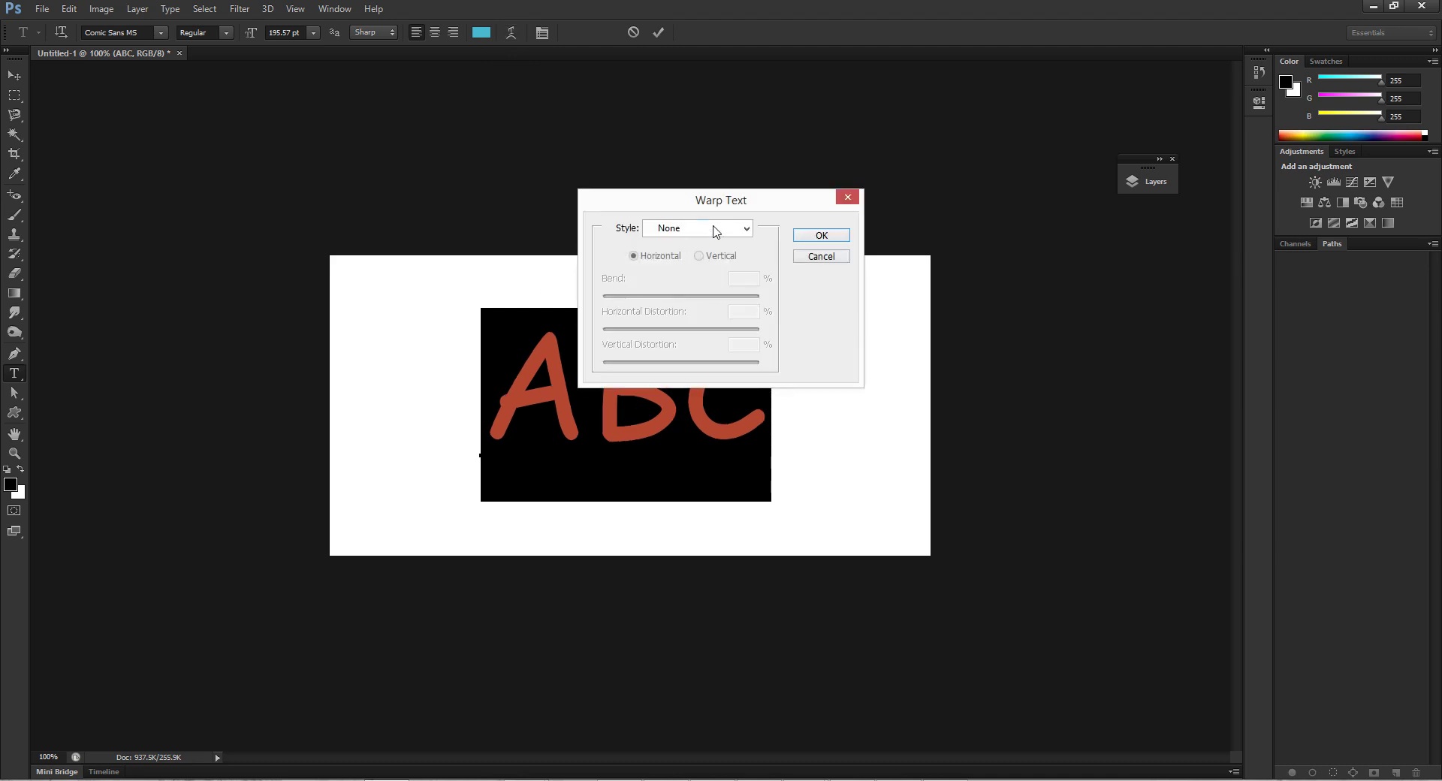
{"action": "left_click", "coordinate": [682, 229]}
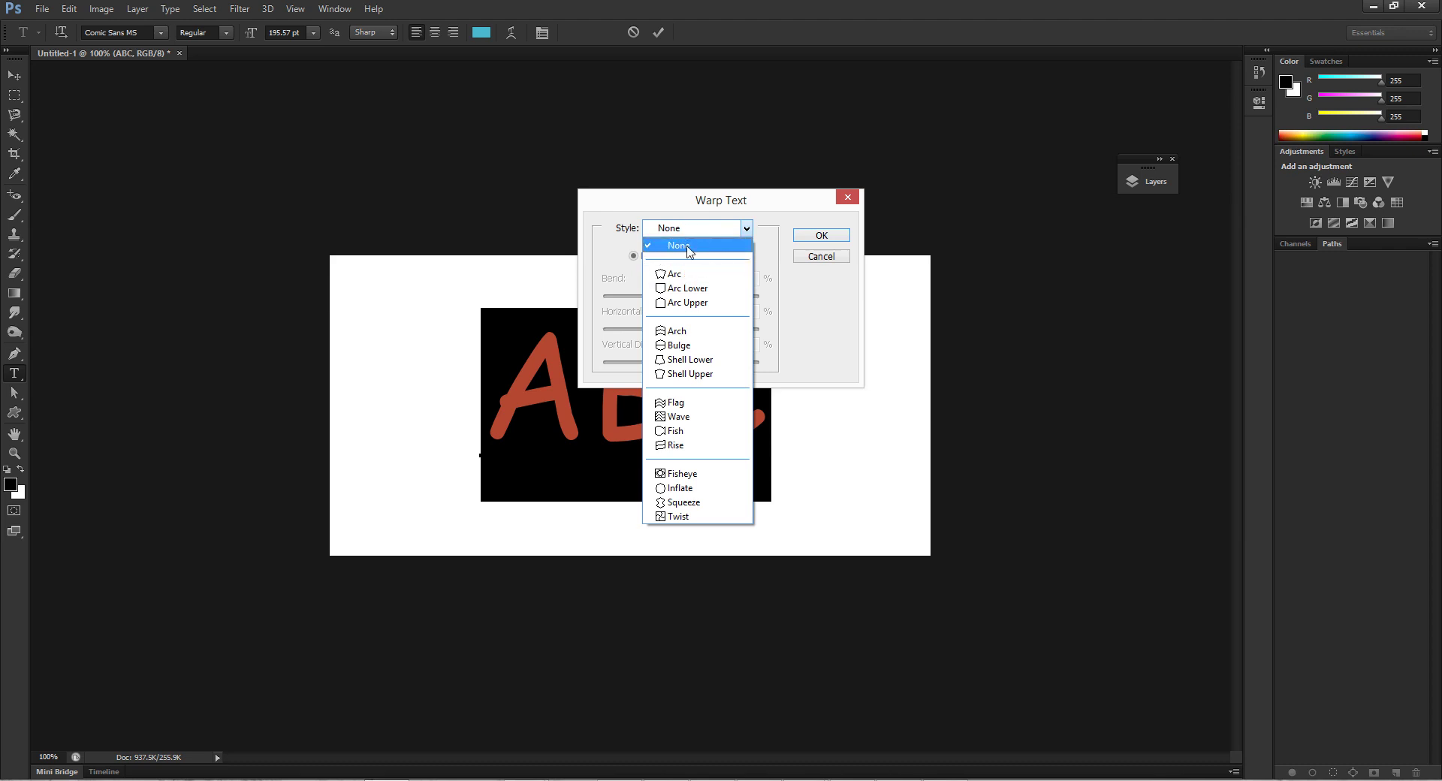
{"action": "left_click", "coordinate": [686, 403]}
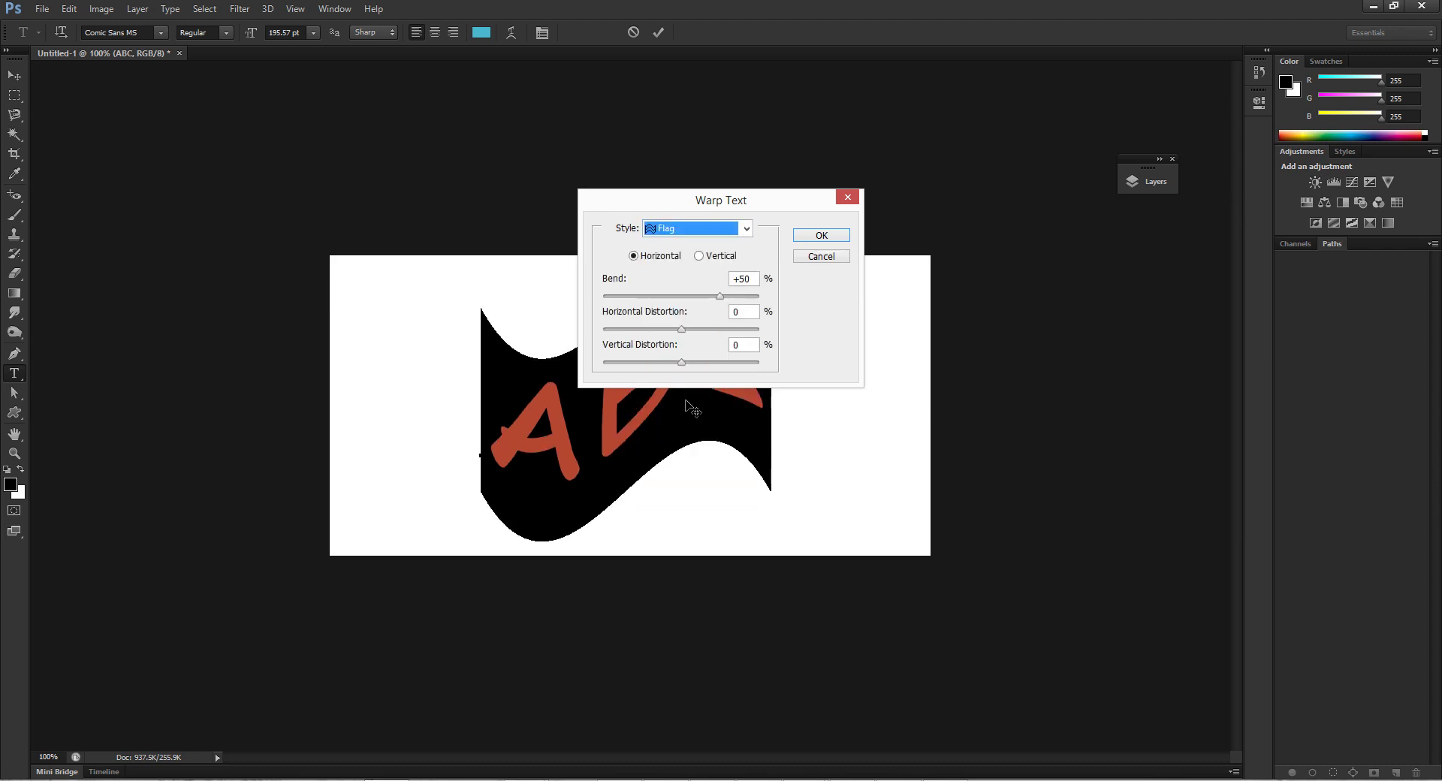
{"action": "left_click_drag", "start_coordinate": [754, 204], "coordinate": [837, 47]}
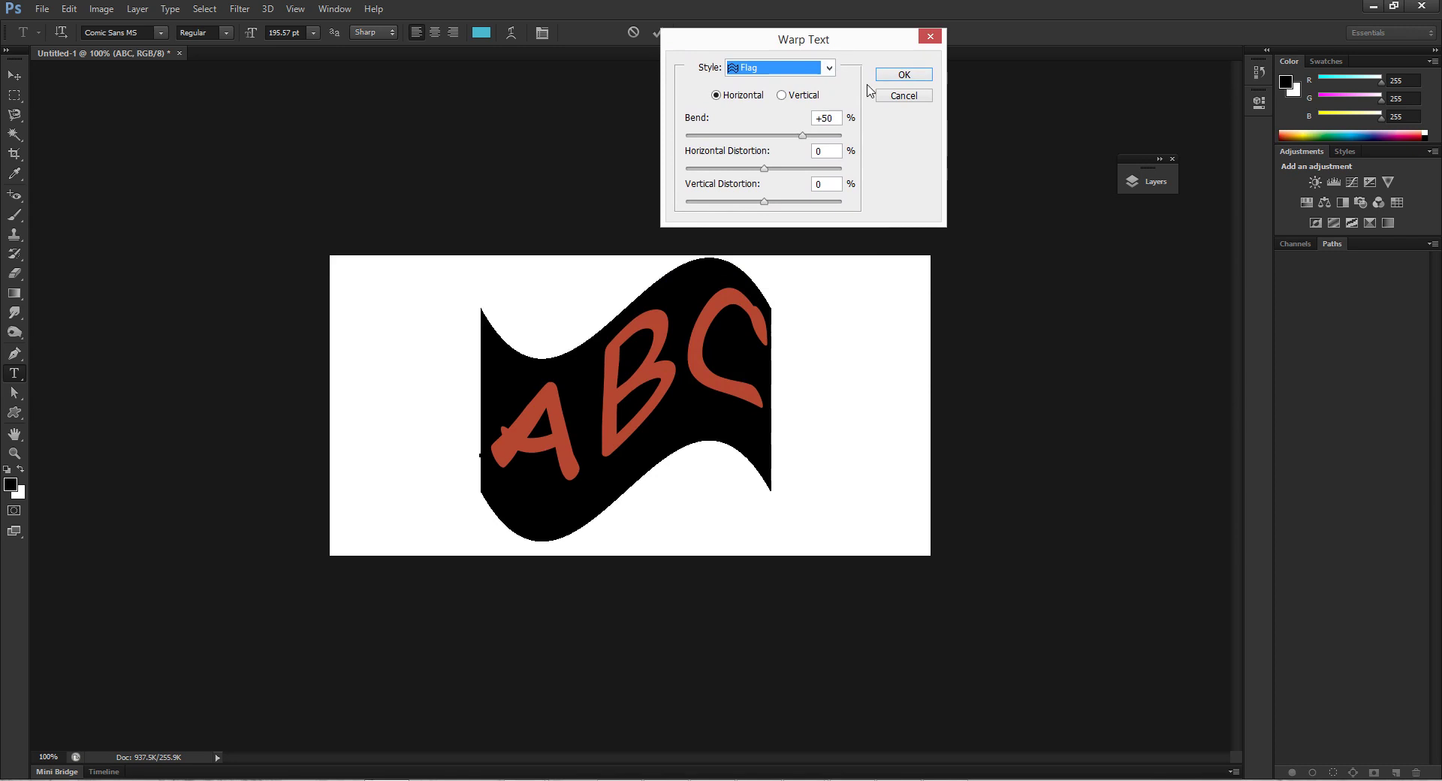
Set the Flag warp's bend to -28%, try the vertical orientation, and apply the warp with horizontal orientation
{"action": "left_click_drag", "start_coordinate": [802, 139], "coordinate": [744, 167]}
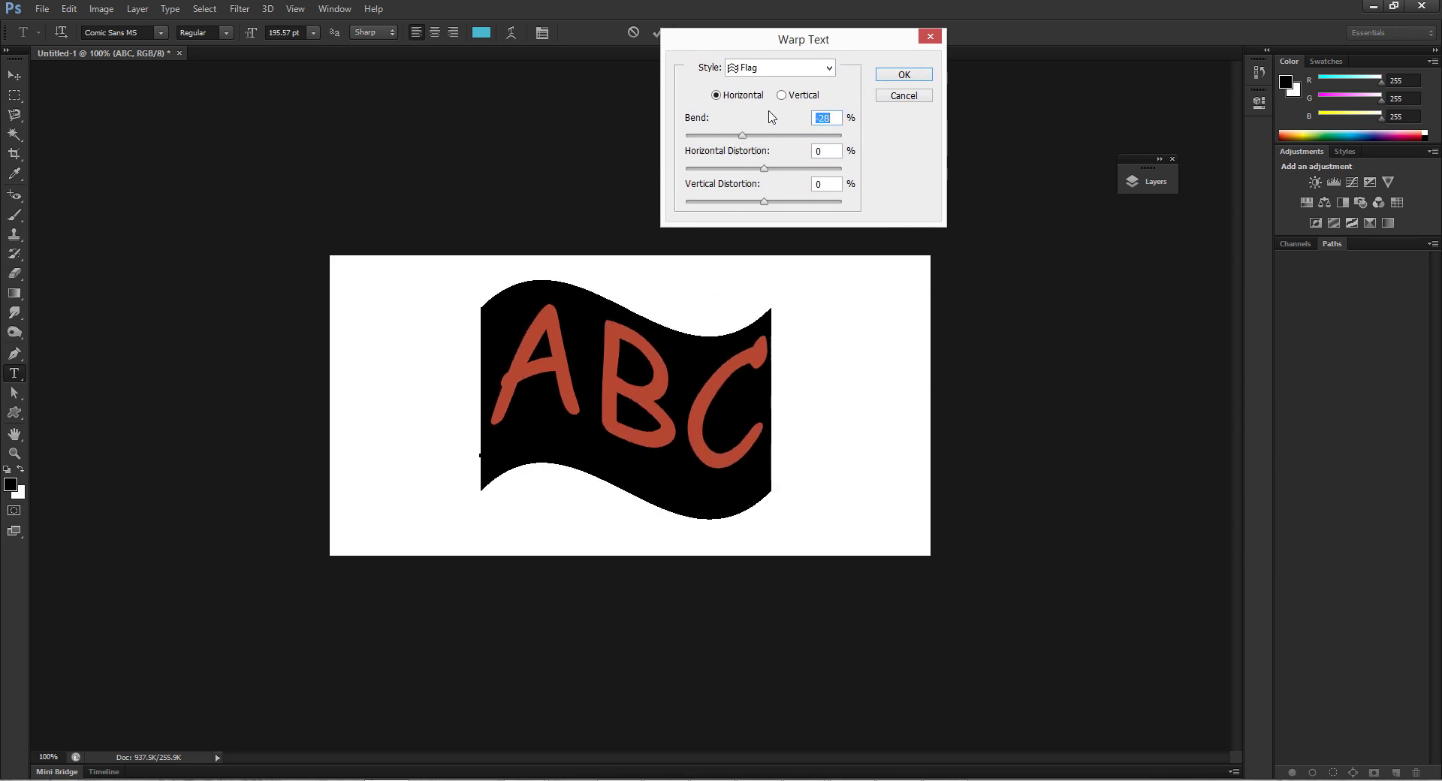
{"action": "left_click", "coordinate": [785, 97]}
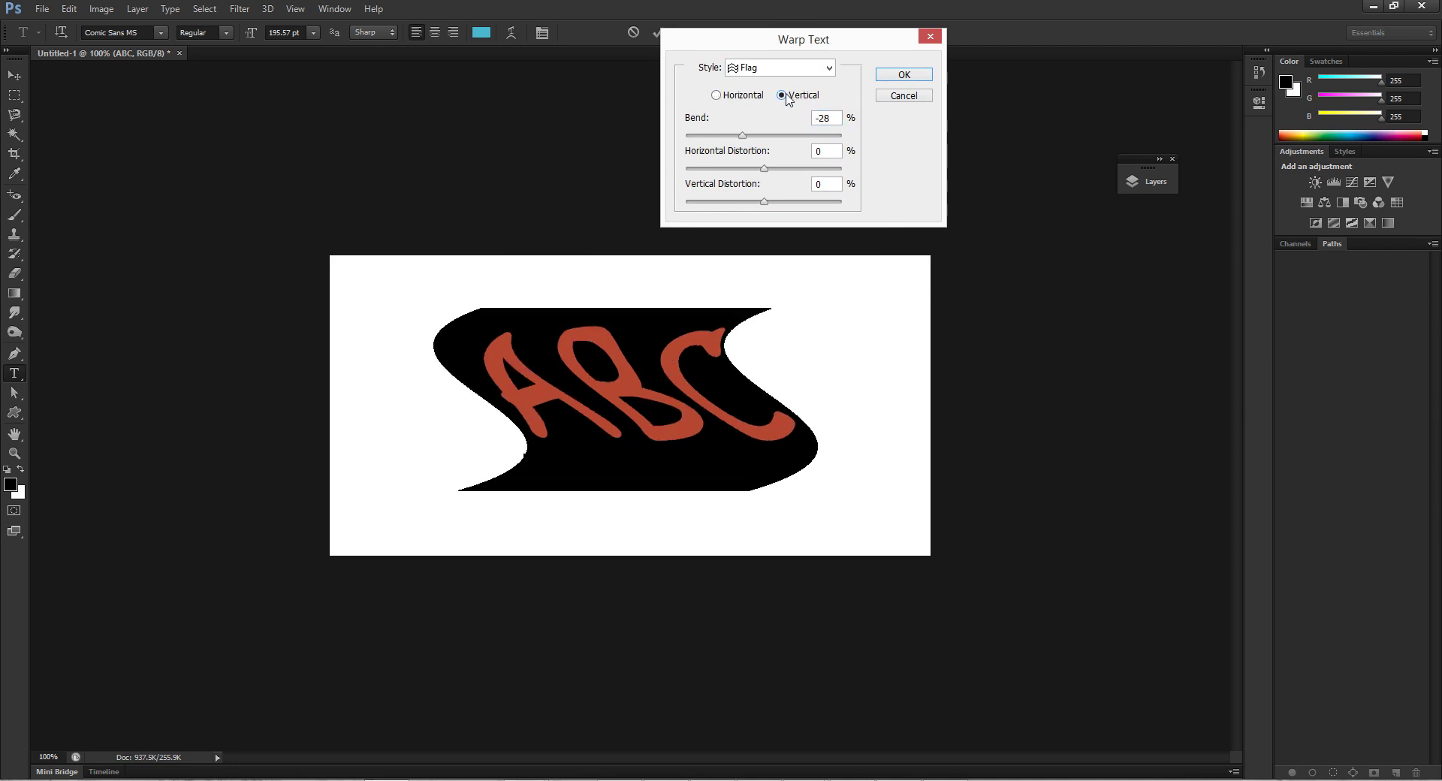
{"action": "left_click", "coordinate": [736, 101]}
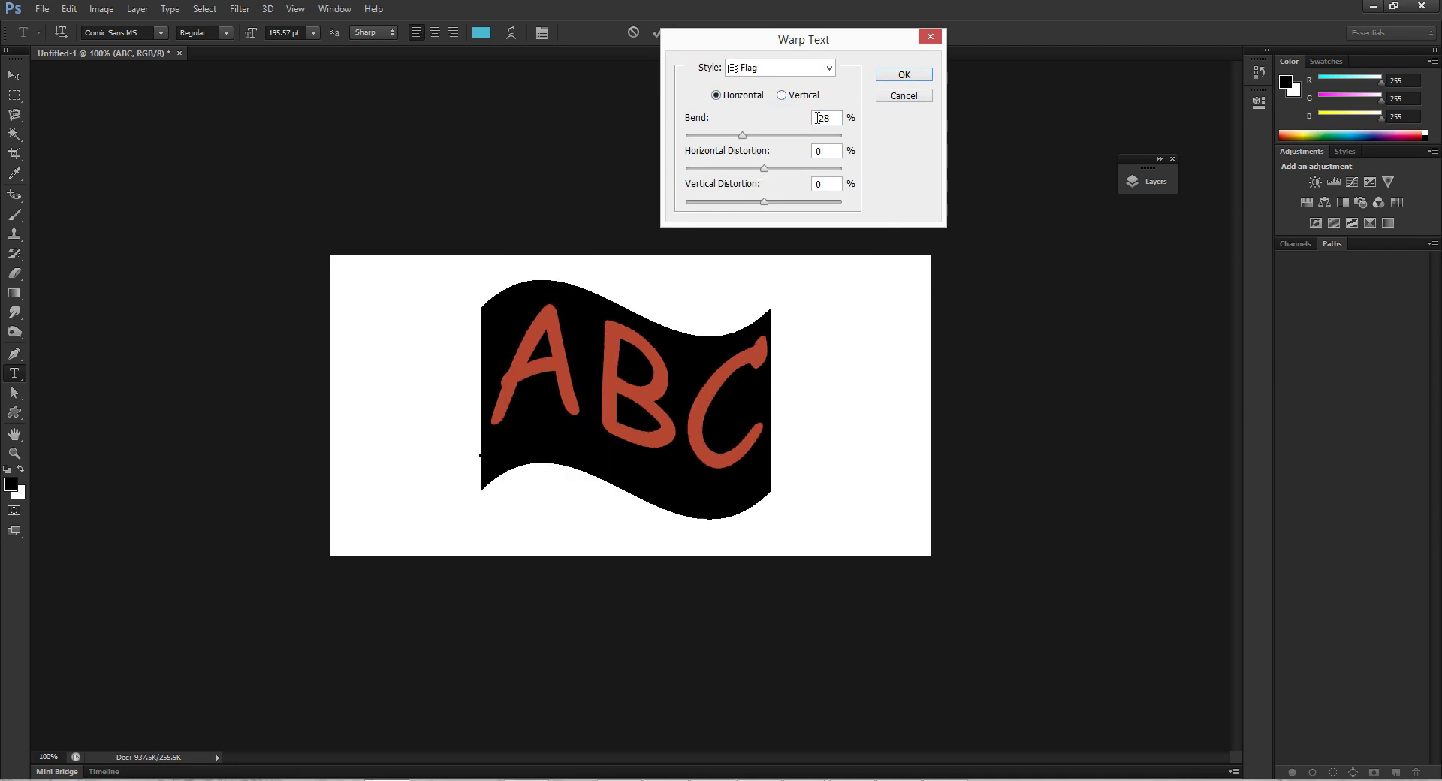
{"action": "left_click", "coordinate": [890, 77]}
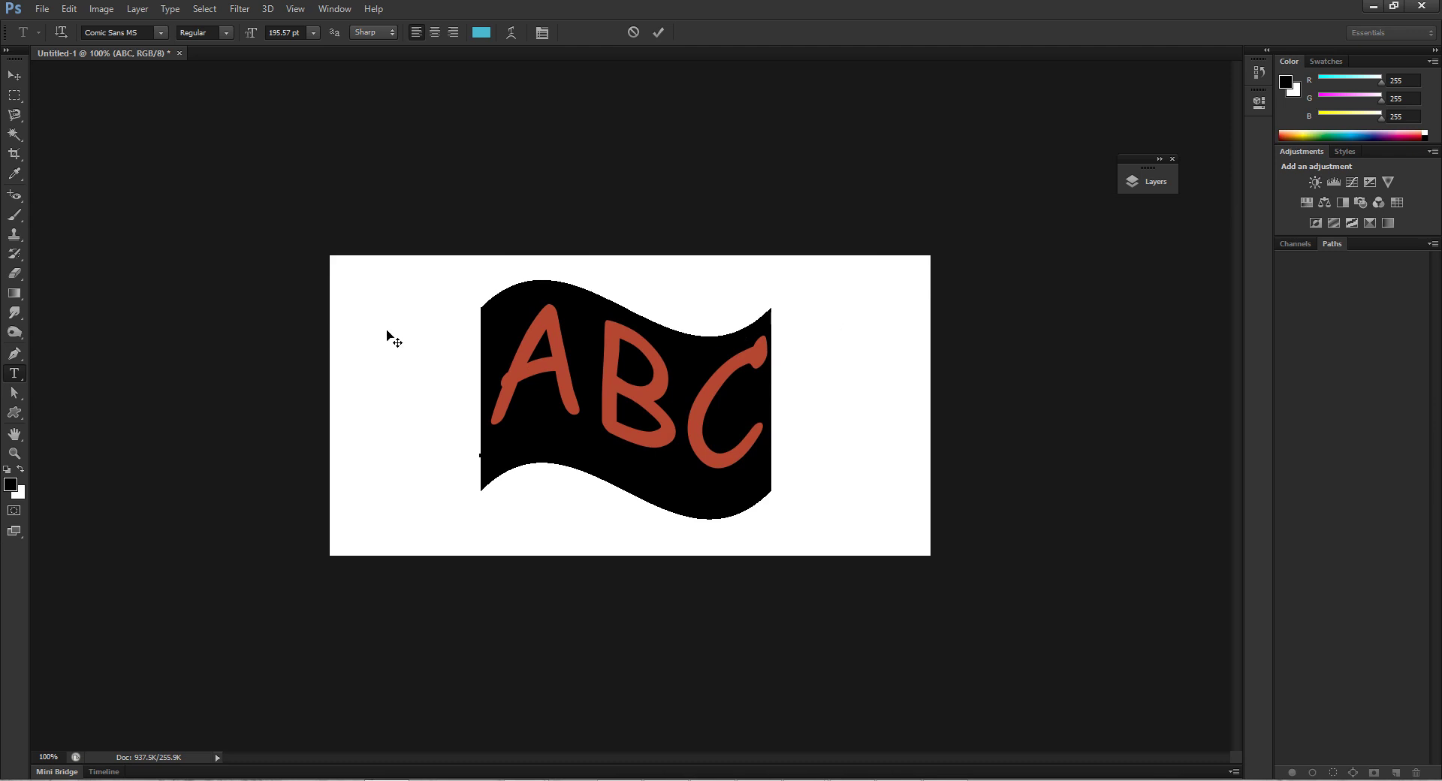
{"action": "left_click", "coordinate": [14, 75]}
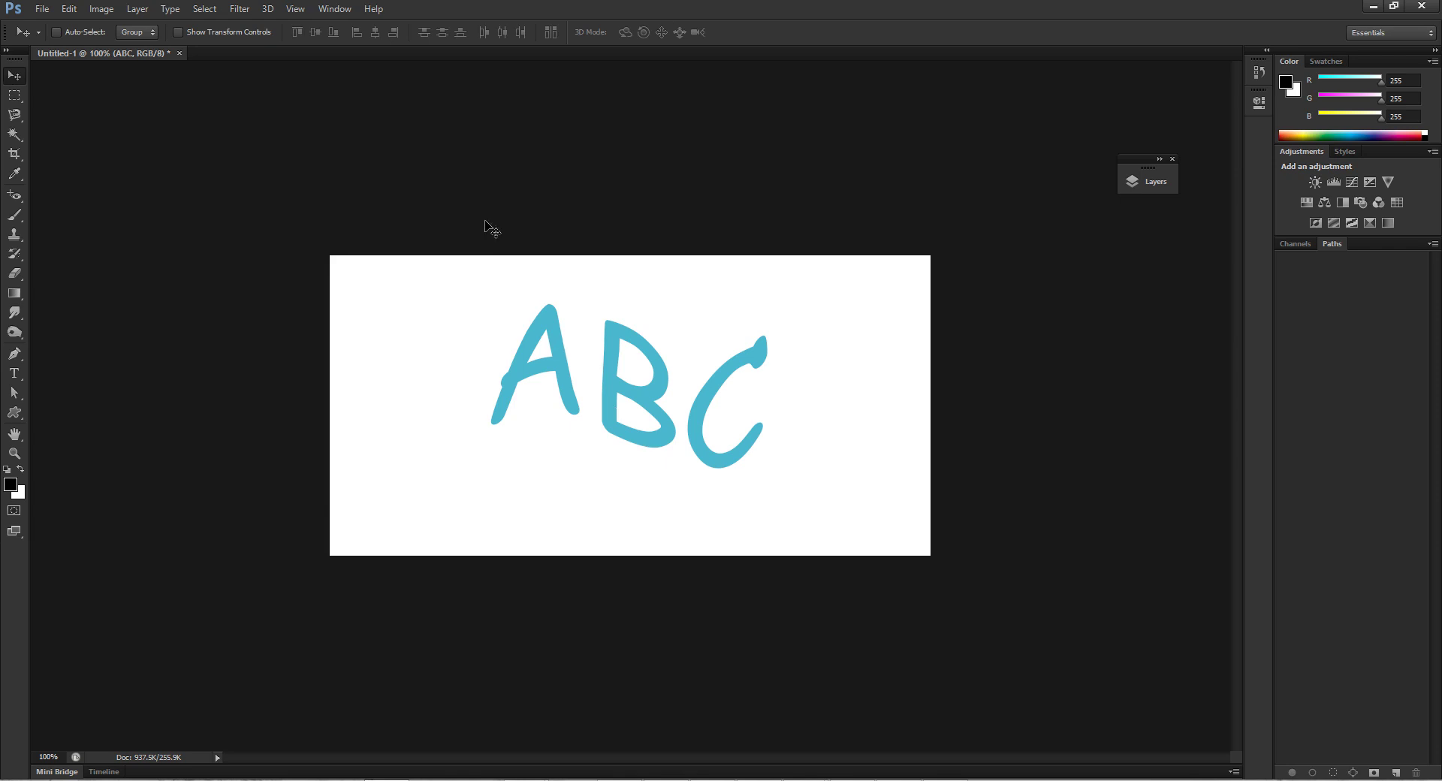
Show the Character panel, and reset the Essentials workspace to its default layout
{"action": "left_click", "coordinate": [344, 12]}
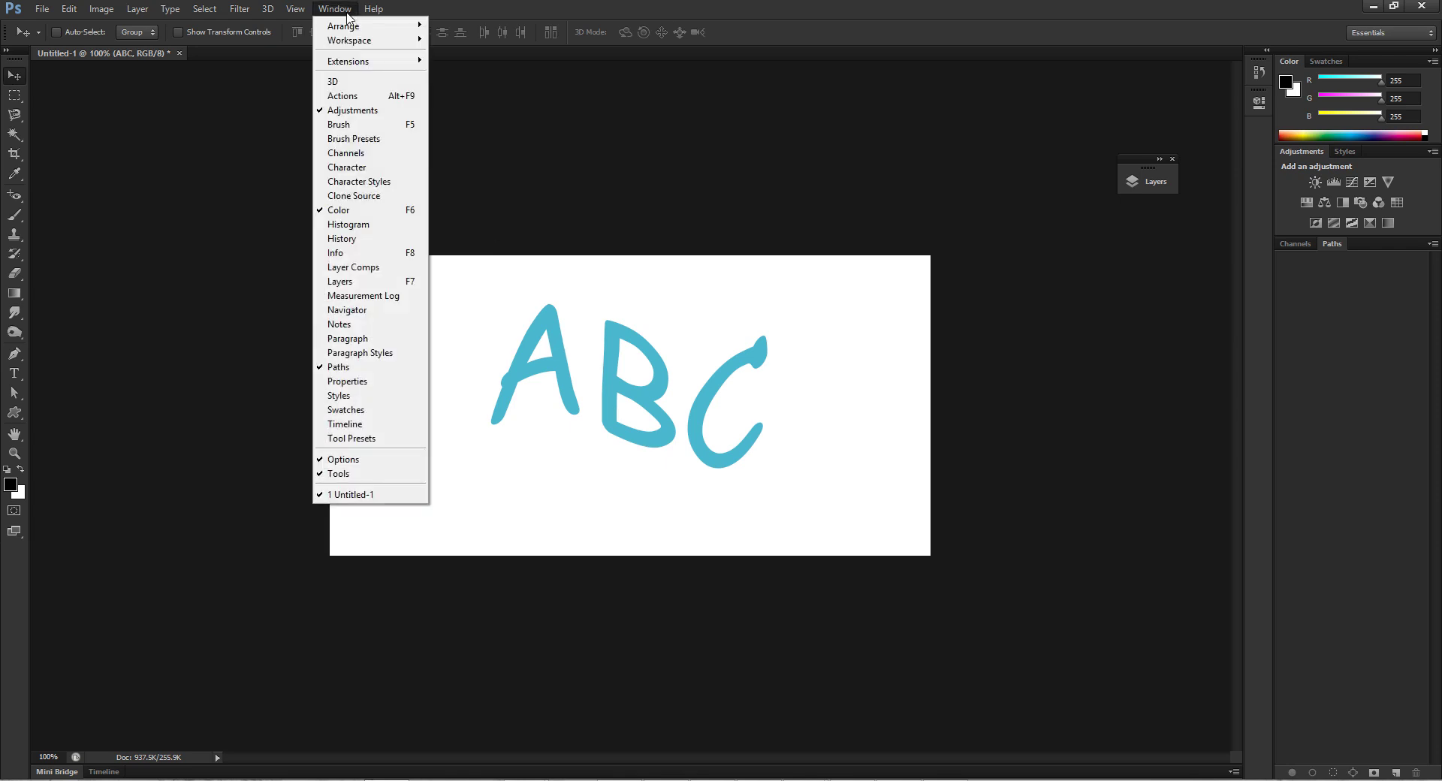
{"action": "left_click", "coordinate": [328, 168]}
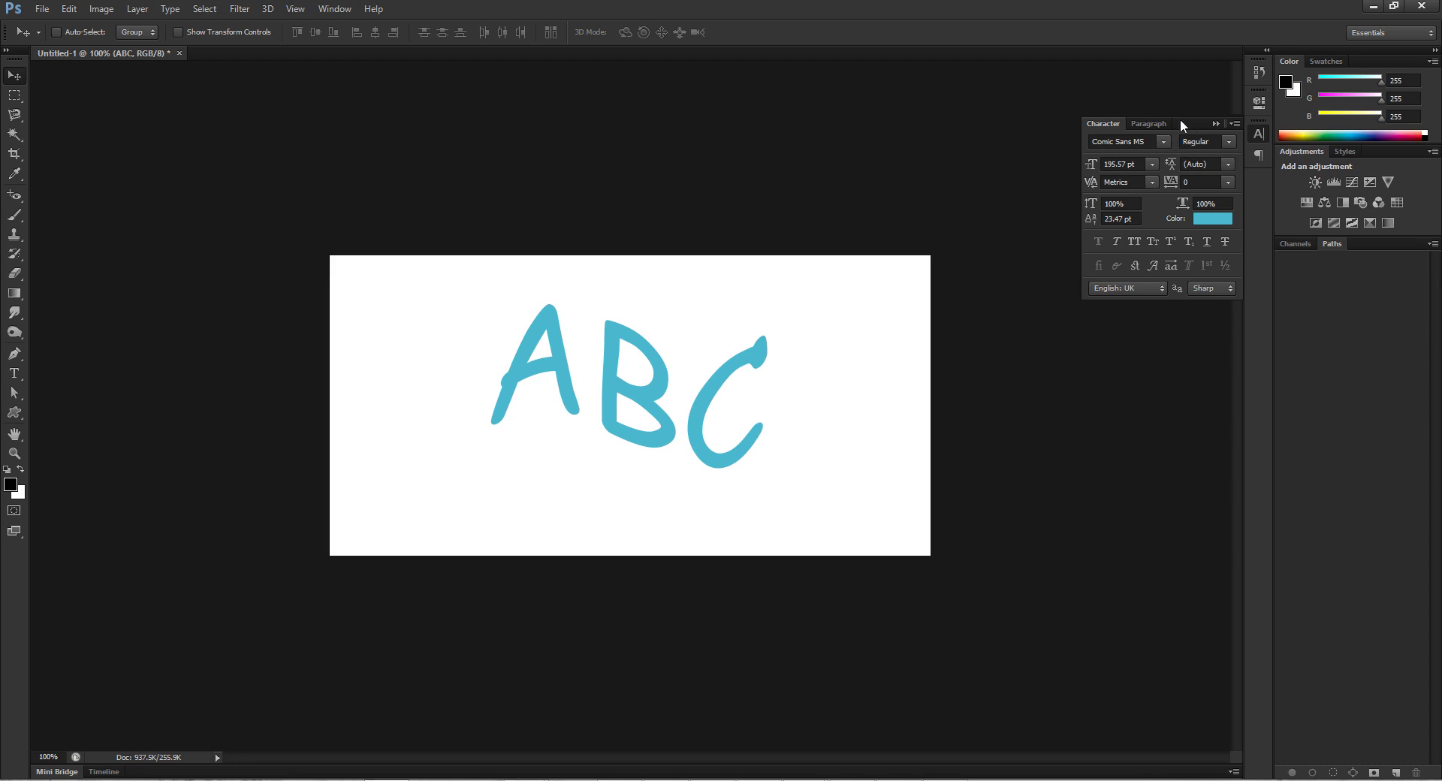
{"action": "left_click", "coordinate": [338, 10]}
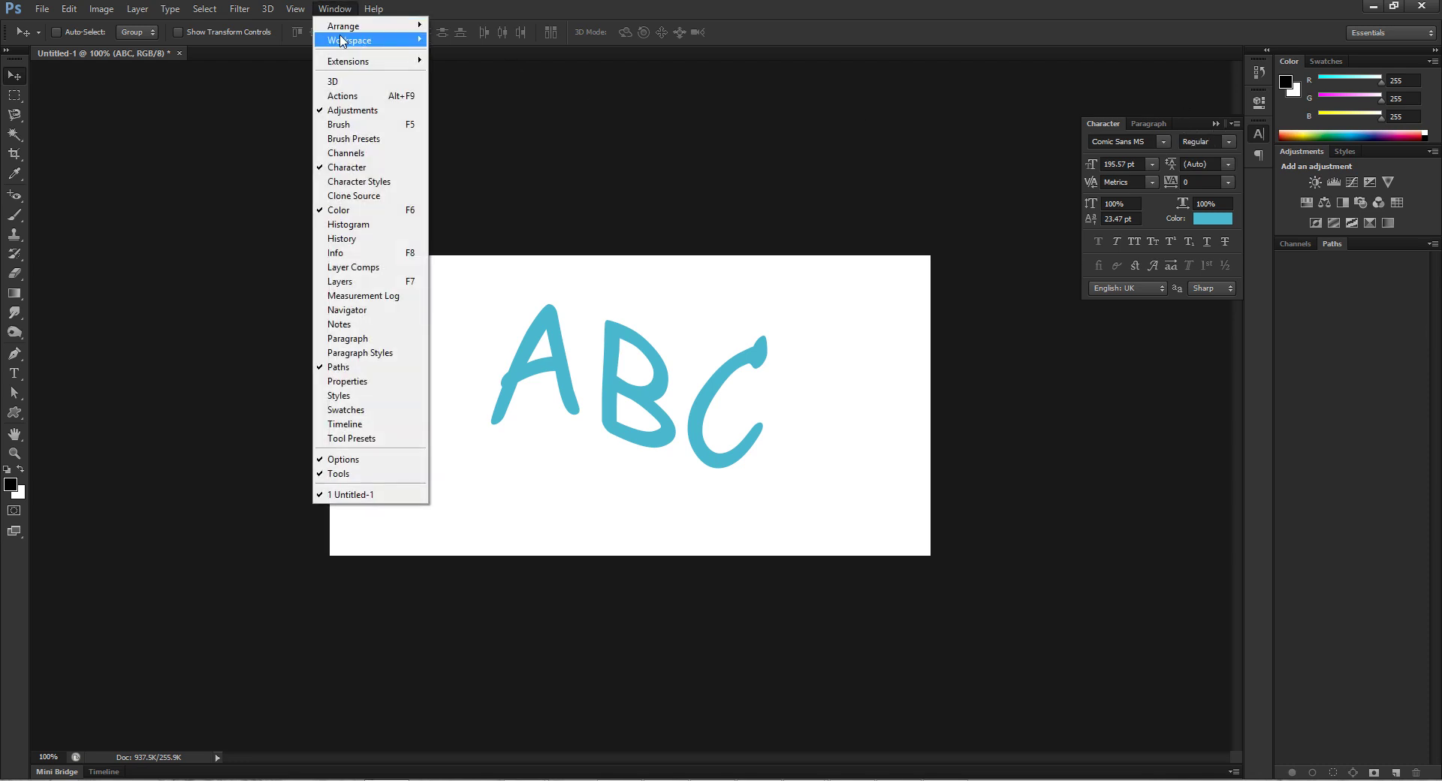
{"action": "mouse_move", "coordinate": [341, 41]}
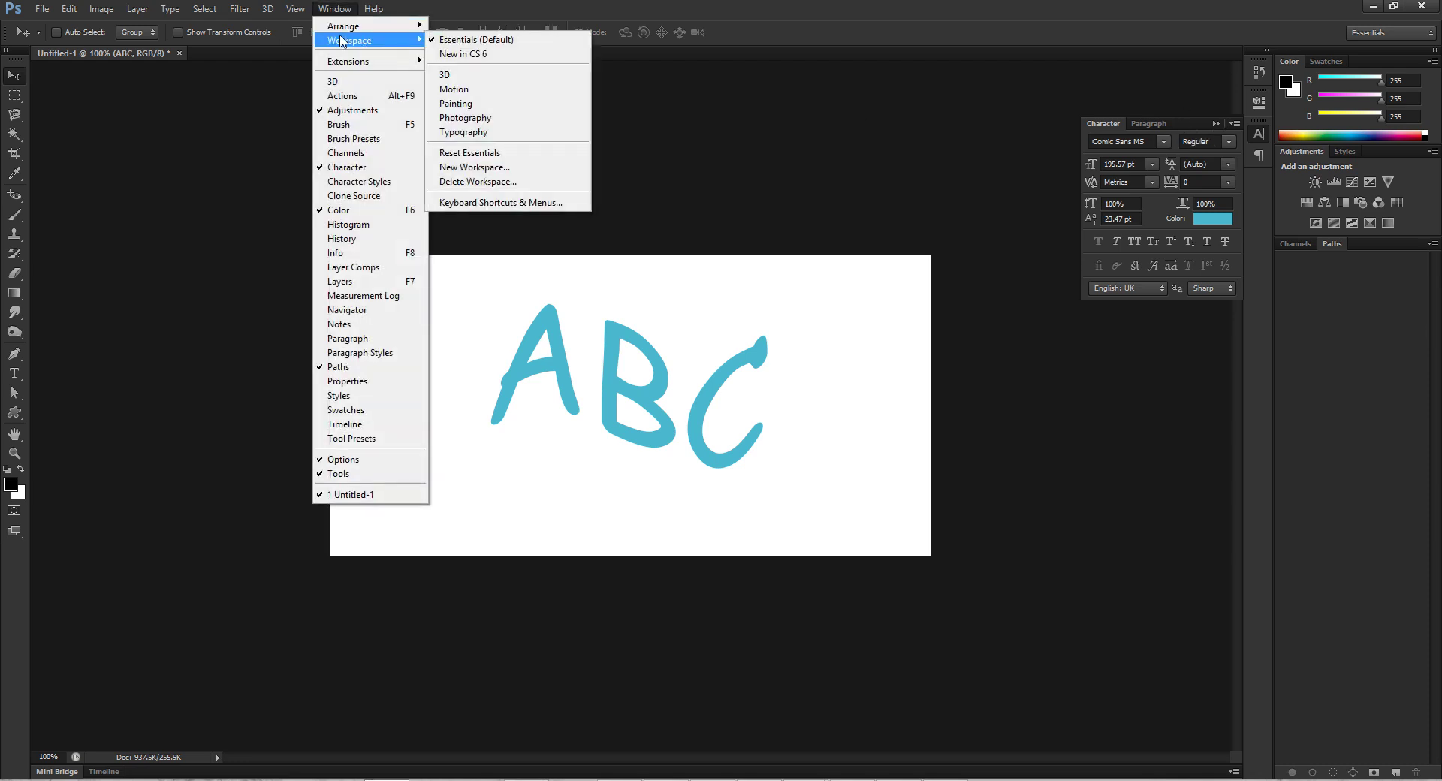
{"action": "left_click", "coordinate": [488, 153]}
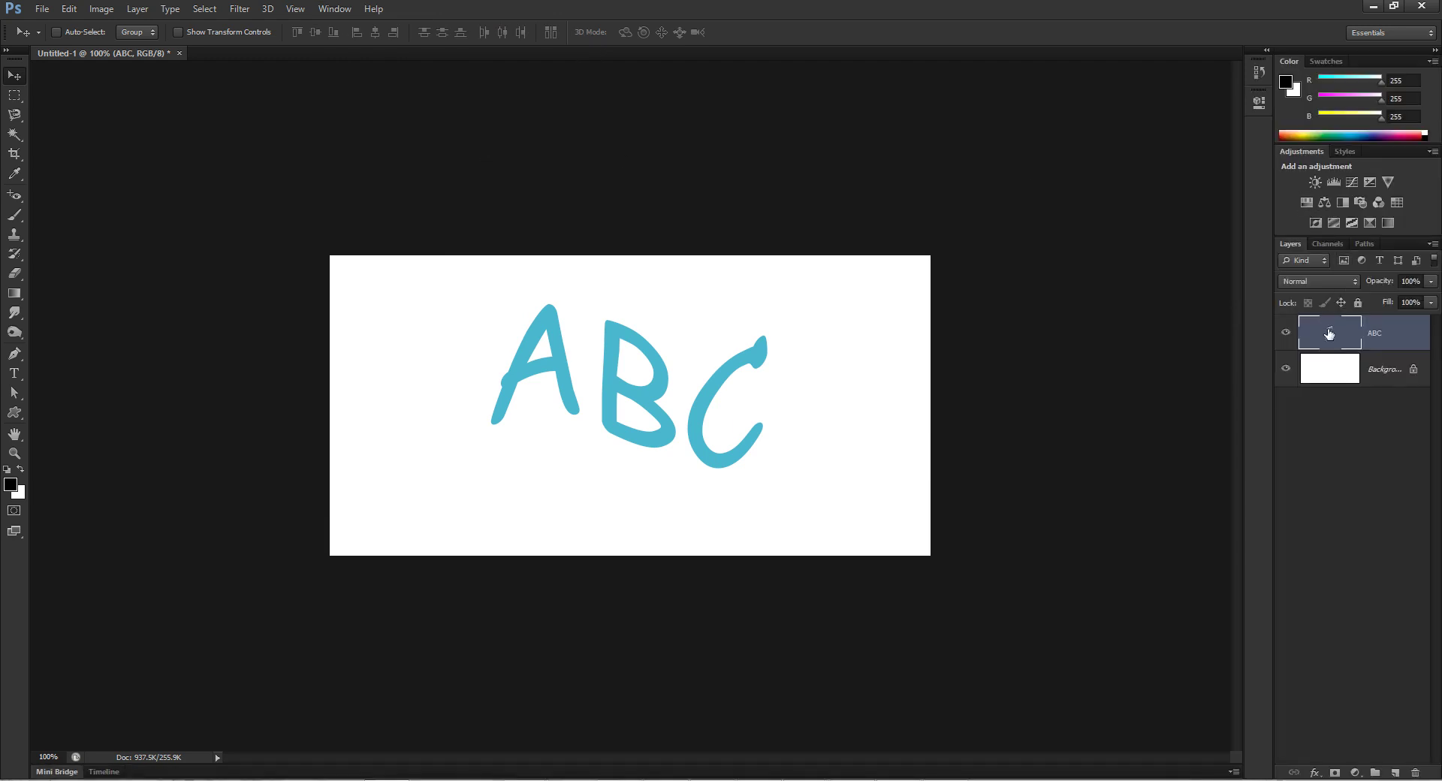
Detach and resize the Layers panel as a floating panel, and delete the ABC text layer
{"action": "left_click_drag", "start_coordinate": [1288, 246], "coordinate": [1038, 100]}
{"action": "left_click_drag", "start_coordinate": [1188, 681], "coordinate": [1305, 430]}
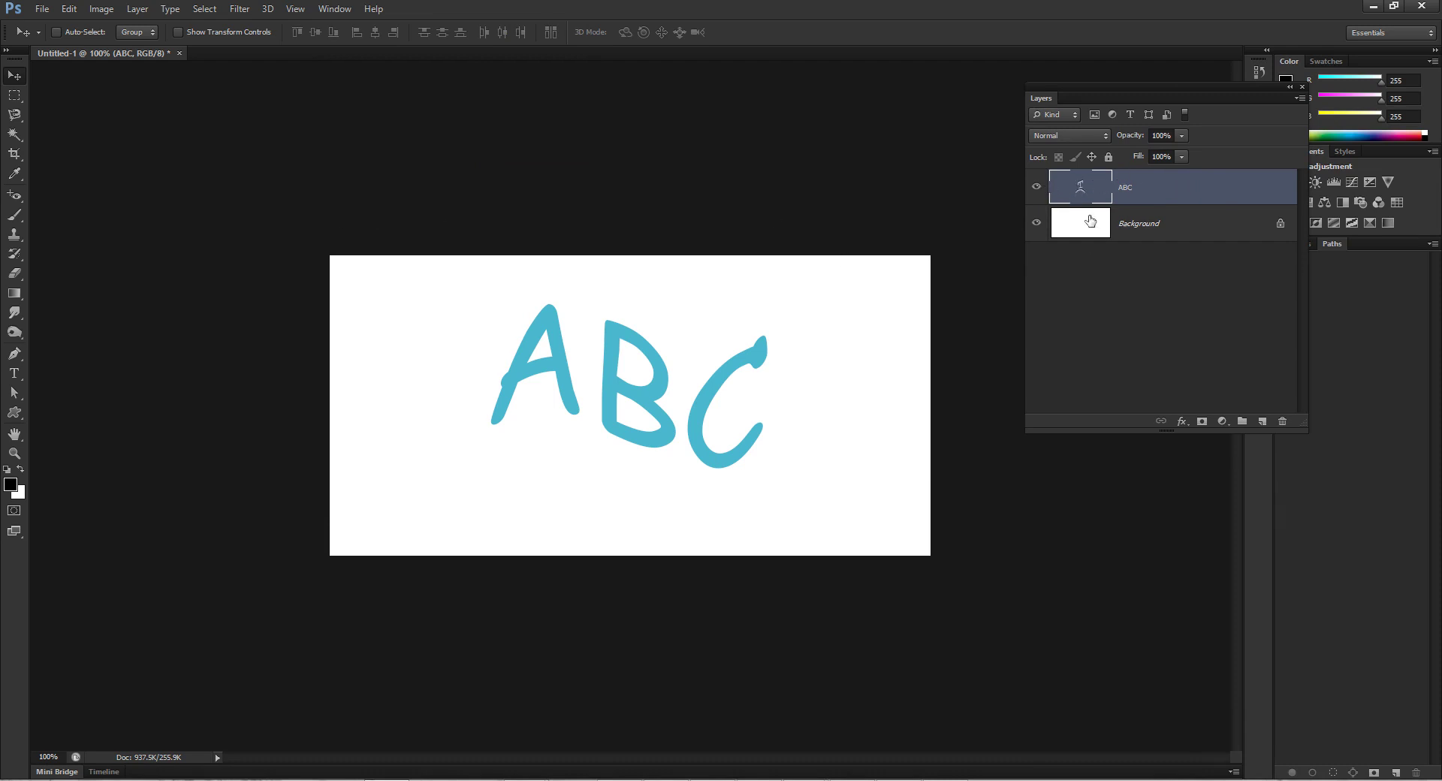
{"action": "left_click", "coordinate": [1281, 421]}
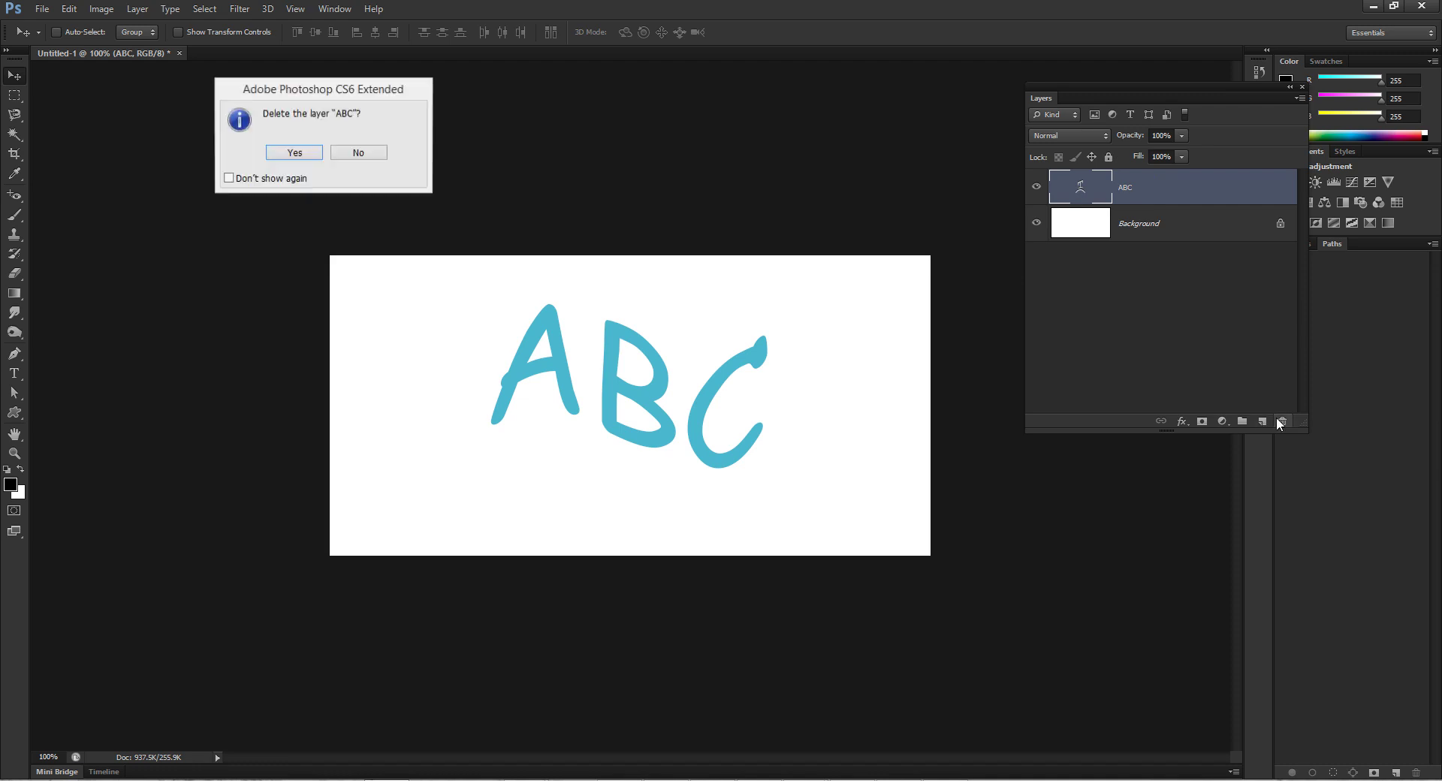
{"action": "left_click", "coordinate": [295, 153]}
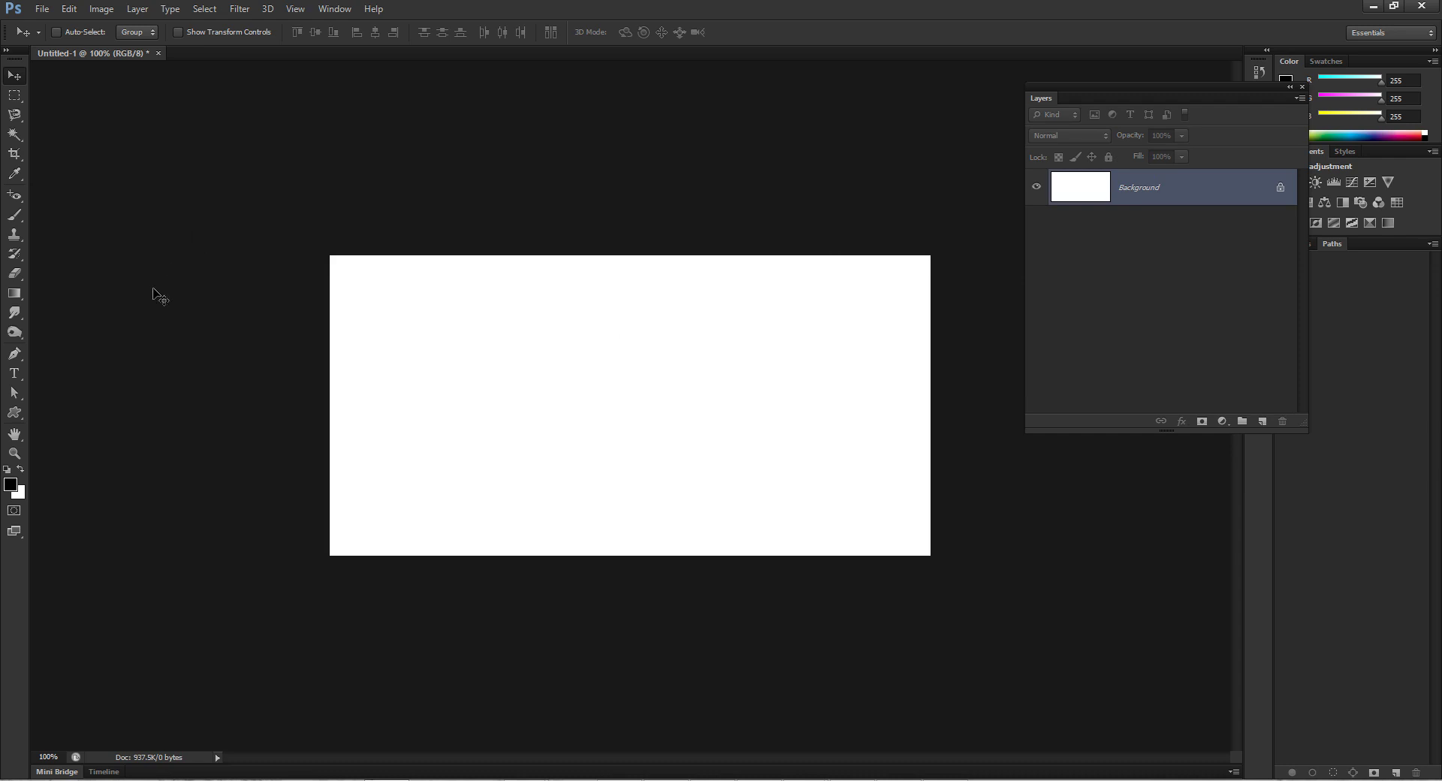
Draw a paragraph text box across the upper part of the canvas and fill it with two lines of repeated "kjl" letters
{"action": "left_click", "coordinate": [14, 374]}
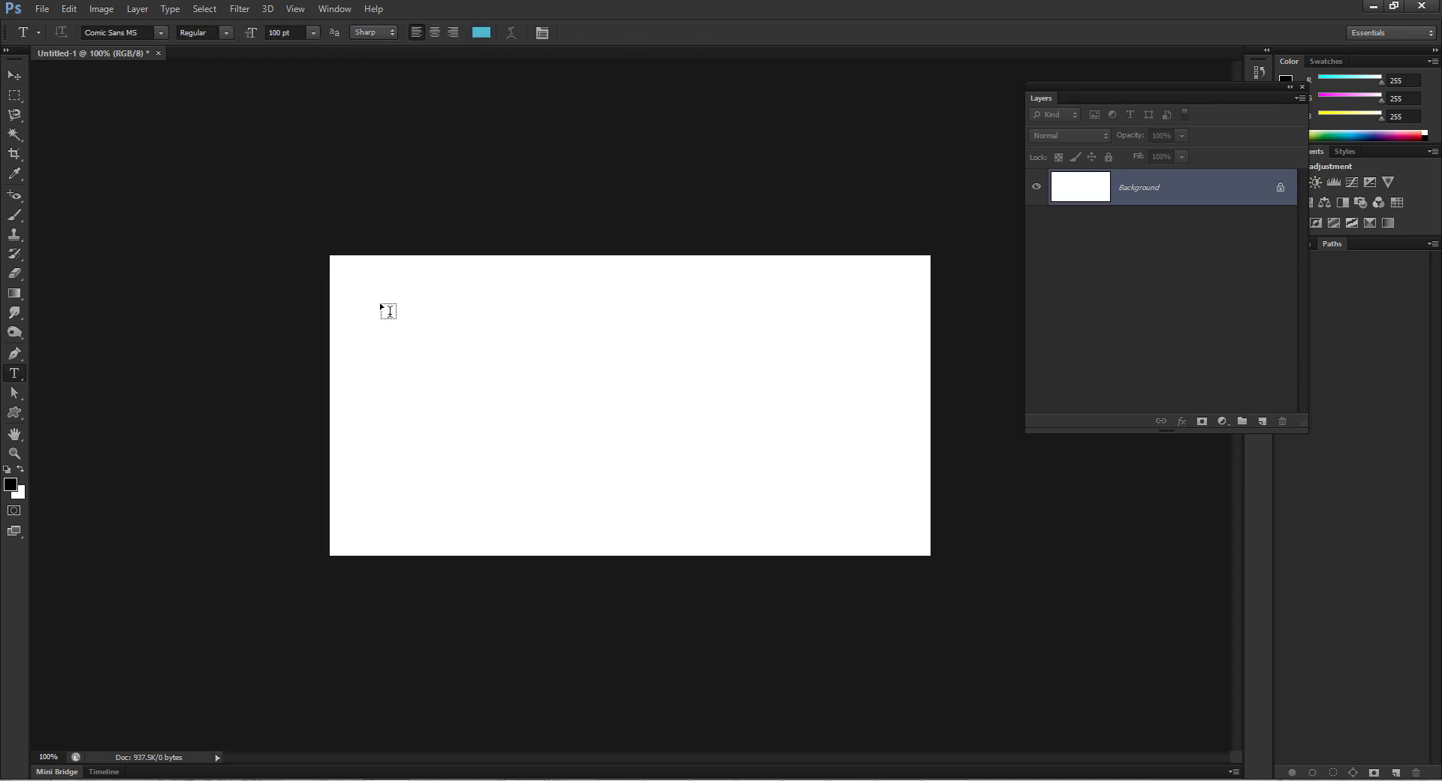
{"action": "left_click_drag", "start_coordinate": [382, 300], "coordinate": [839, 448]}
{"action": "type", "text": "kjl"}
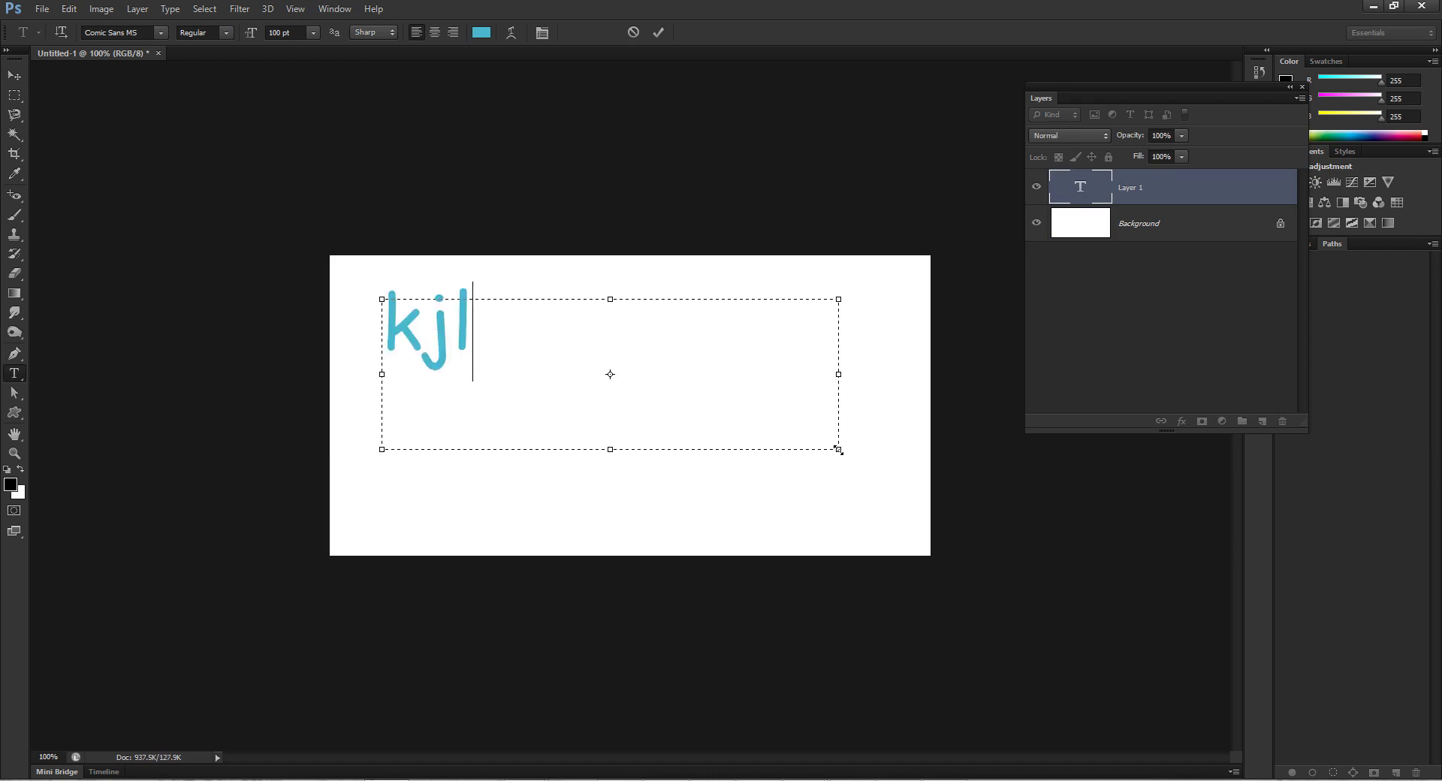
{"action": "type", "text": "kjlkjlkjljlkjlkjlkjljljljlkj"}
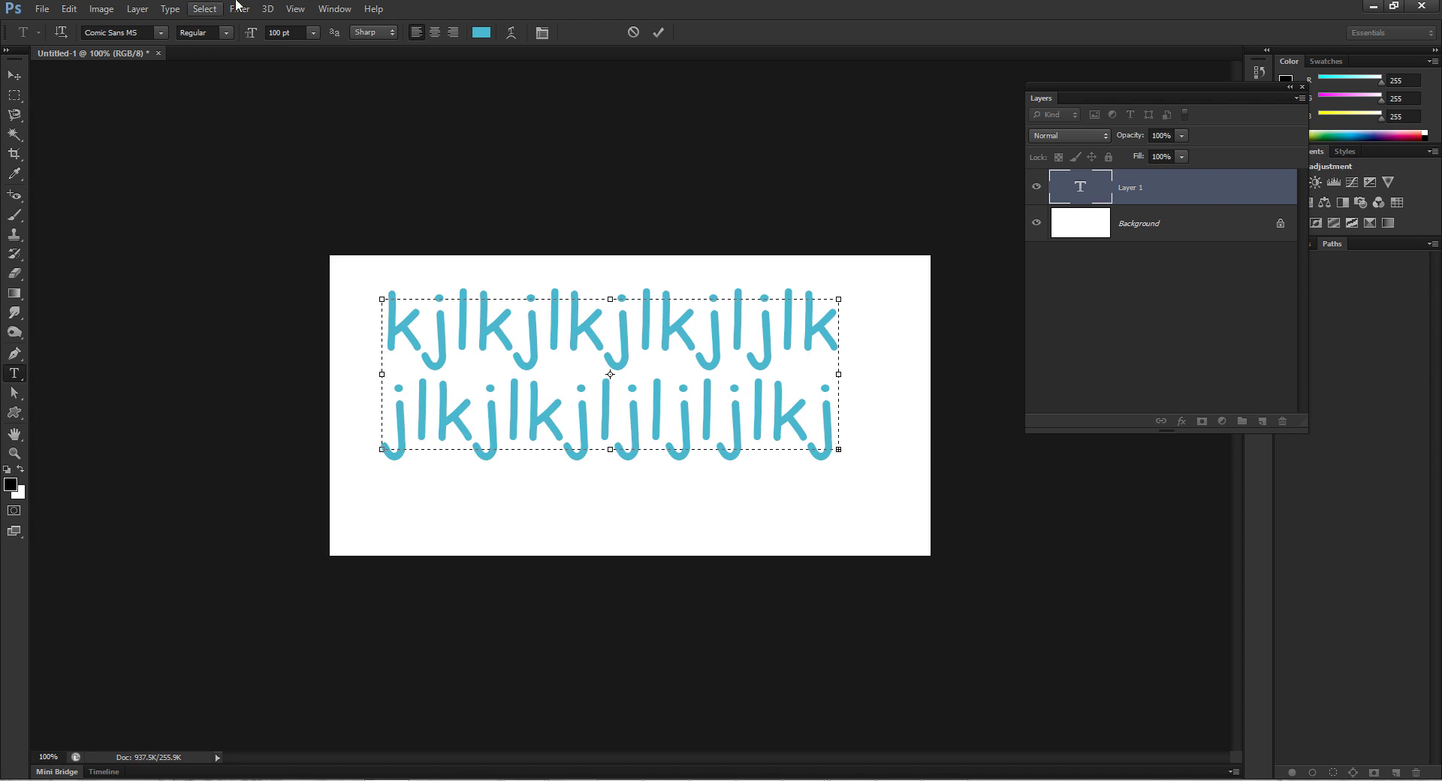
Move the two-line paragraph text slightly right and up, then delete its layer
{"action": "left_click", "coordinate": [15, 75]}
{"action": "left_click_drag", "start_coordinate": [643, 415], "coordinate": [683, 406]}
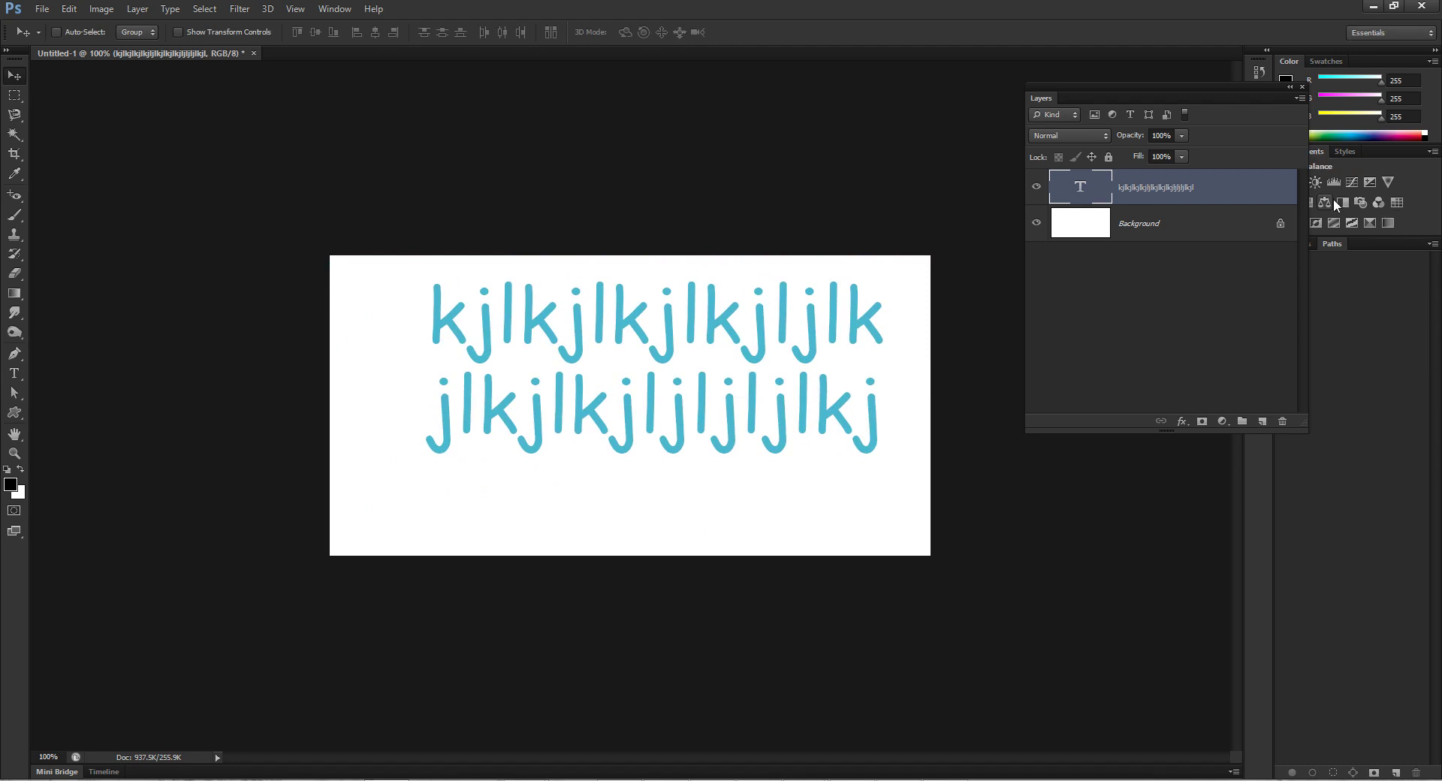
{"action": "left_click", "coordinate": [1282, 420]}
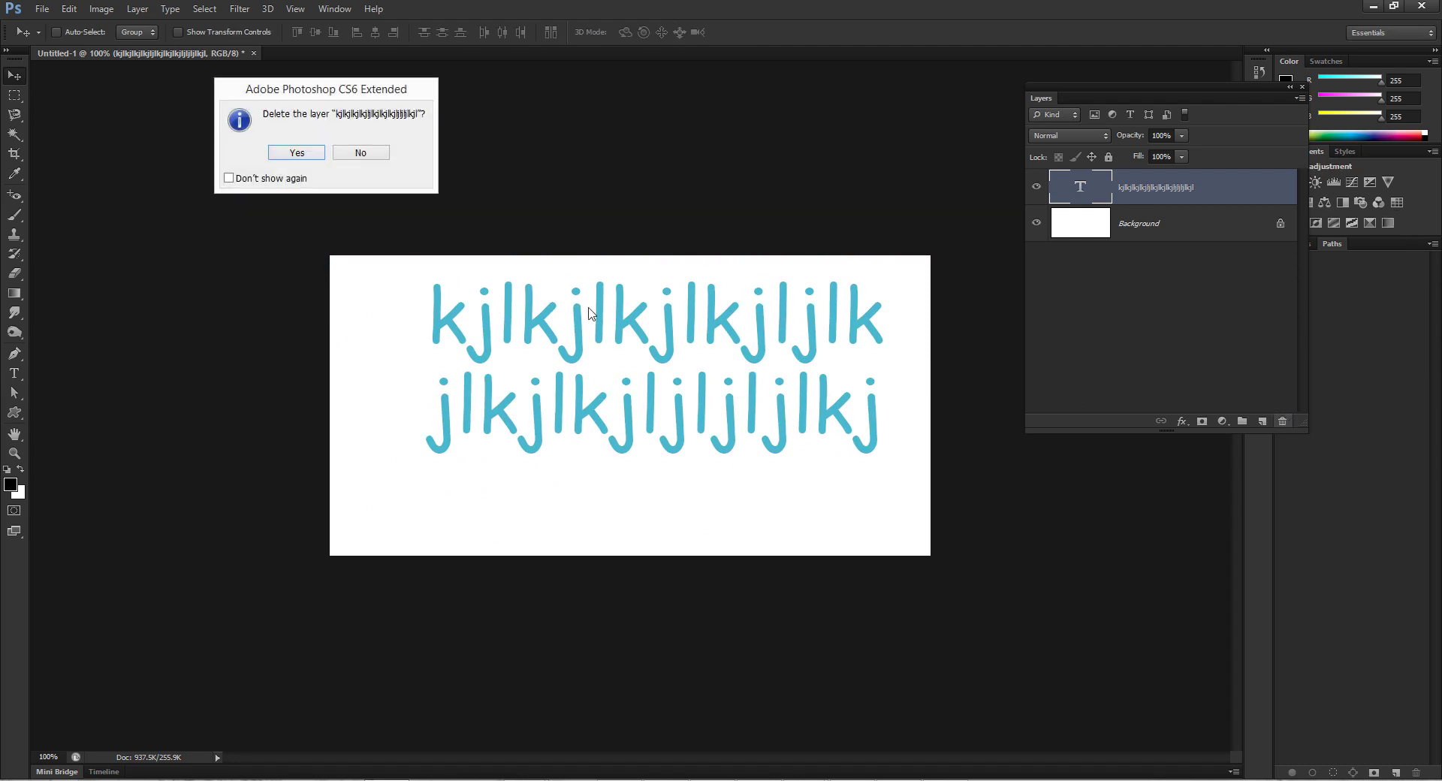
{"action": "left_click", "coordinate": [292, 150]}
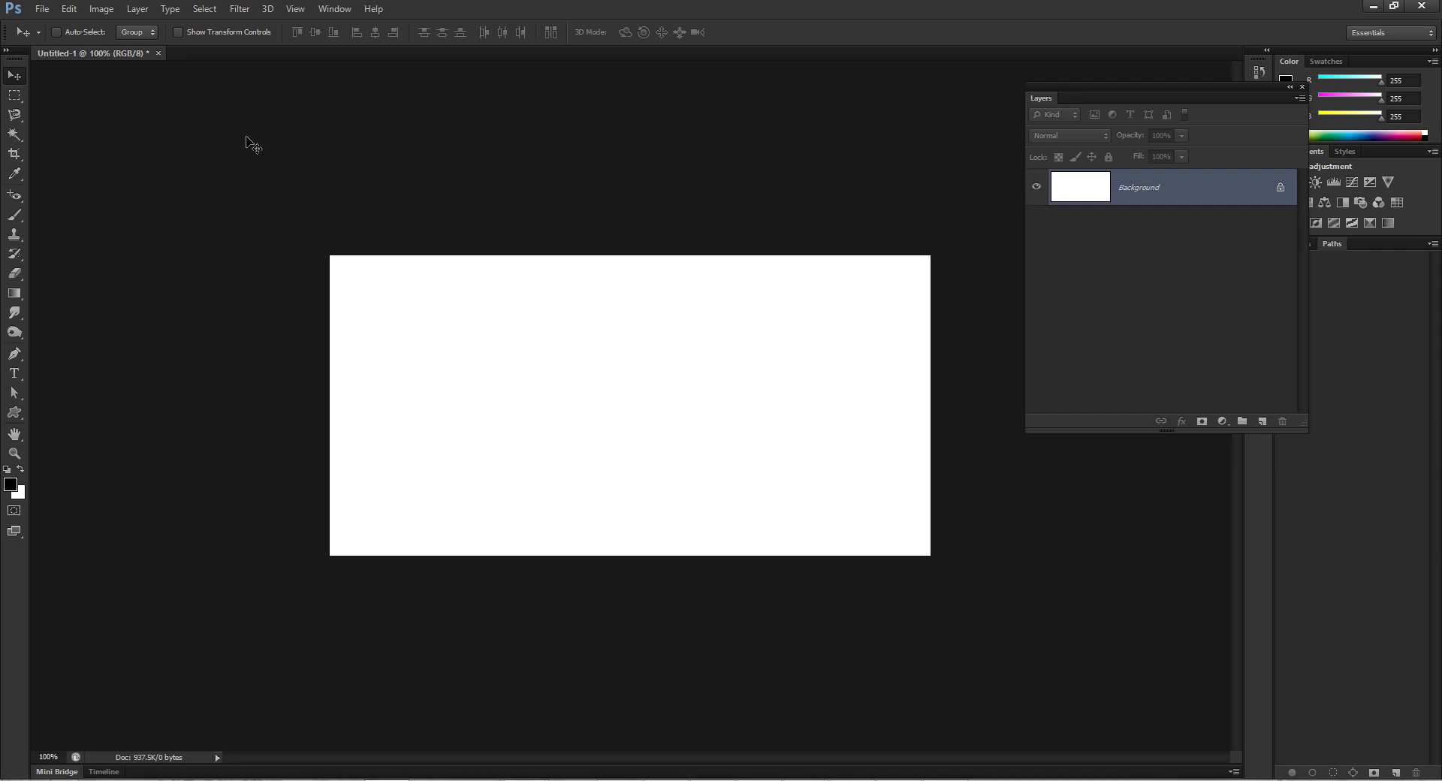
Convert the locked Background into a regular layer and fill it with black using the Paint Bucket tool
{"action": "double_click", "coordinate": [1280, 189]}
{"action": "left_click", "coordinate": [872, 253]}
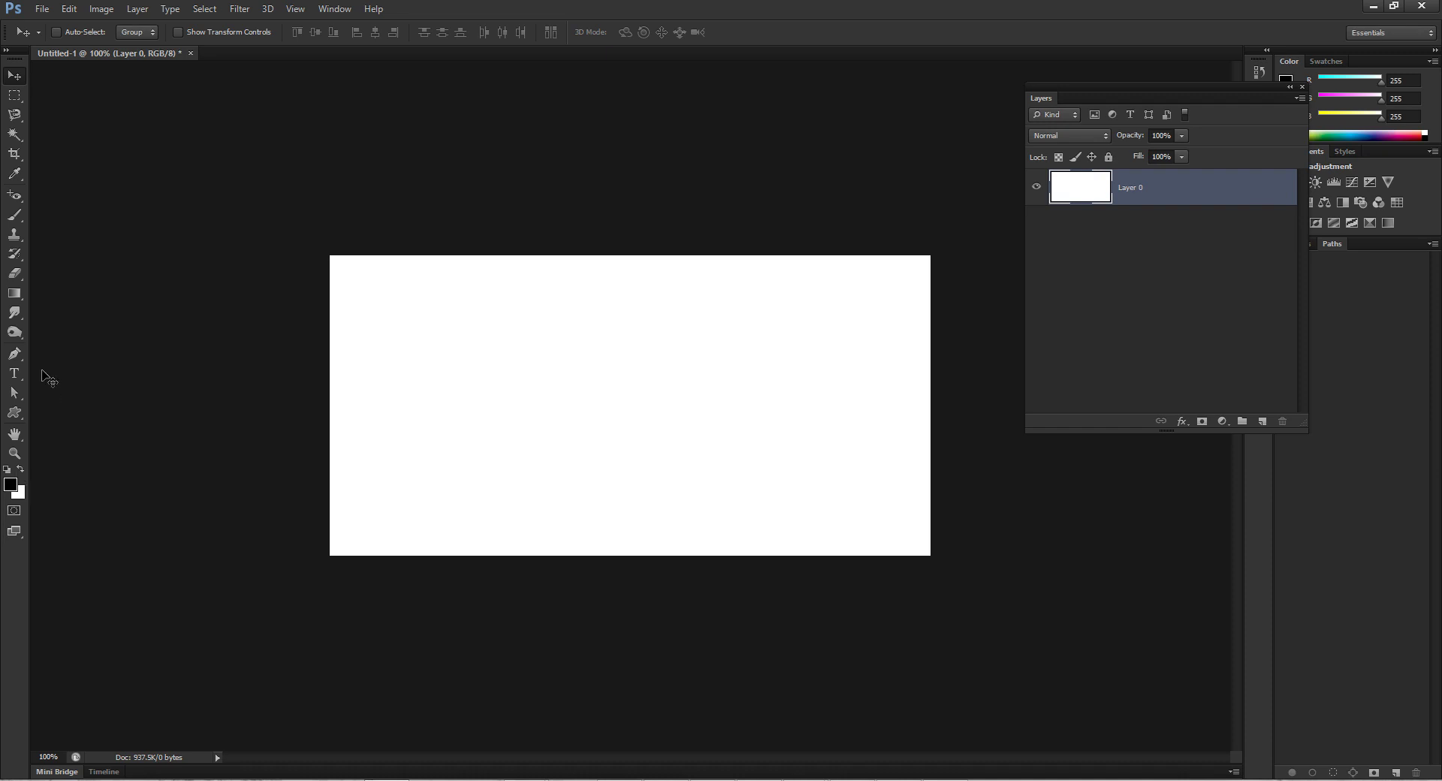
{"action": "left_click", "coordinate": [14, 299]}
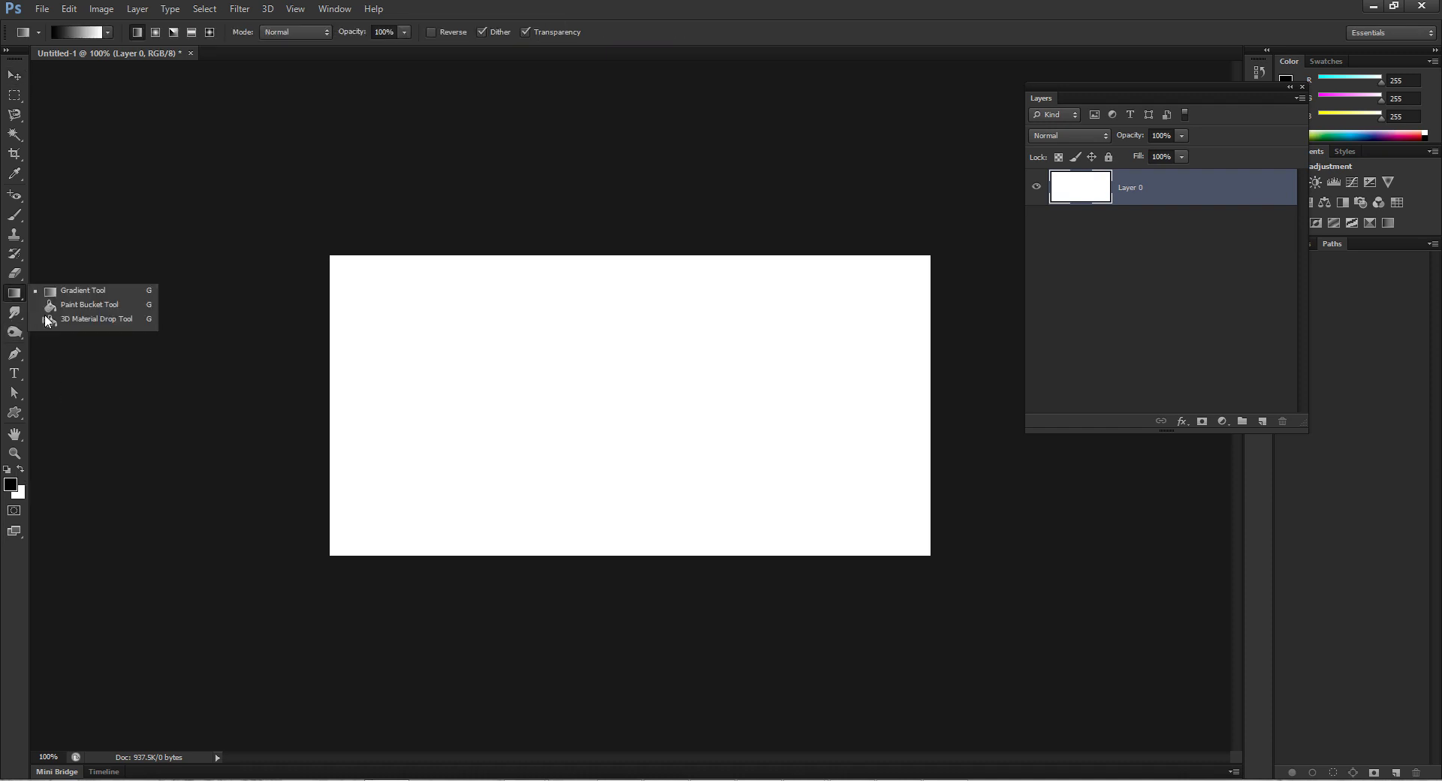
{"action": "left_click", "coordinate": [60, 306]}
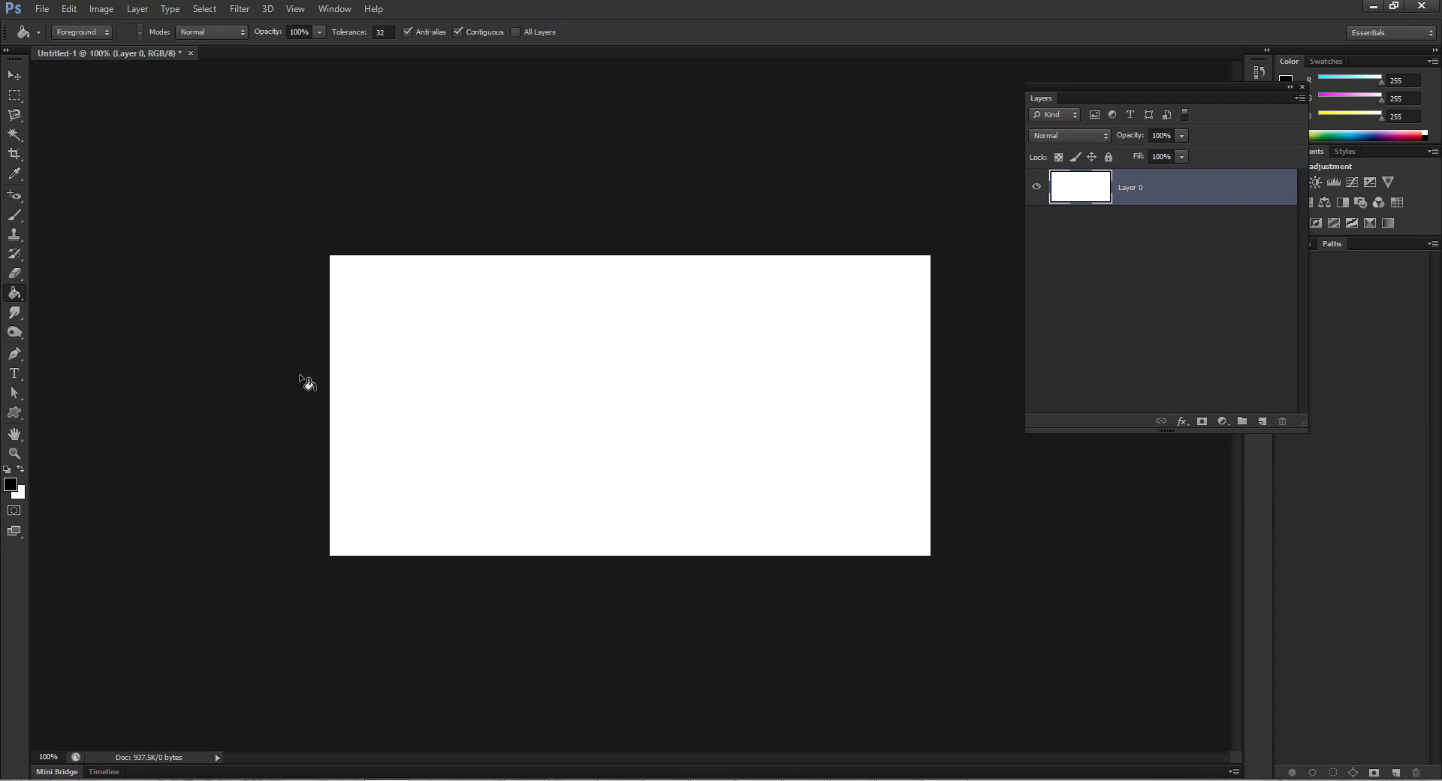
{"action": "left_click", "coordinate": [465, 360]}
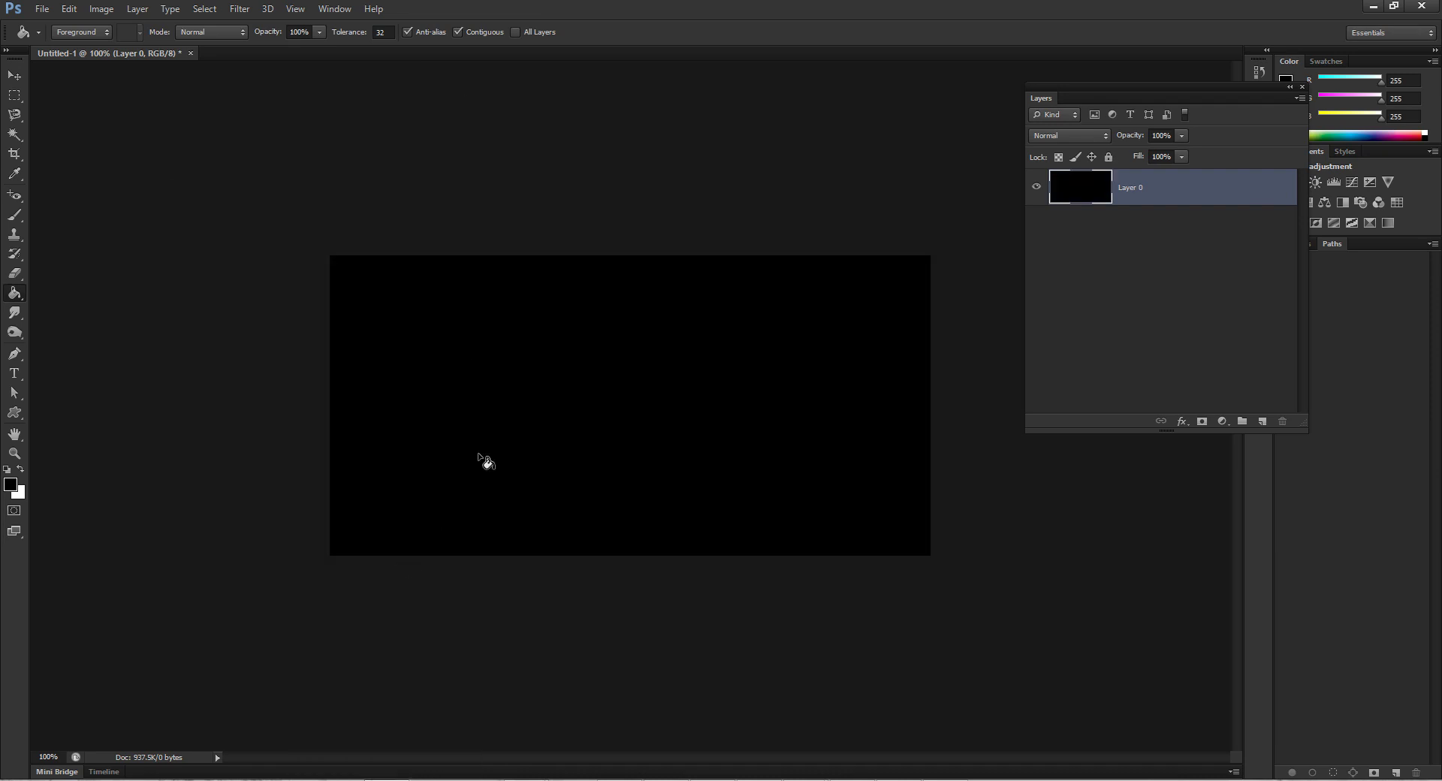
Select the Horizontal Type tool and set its font to Bauhaus 93
{"action": "left_click", "coordinate": [14, 374]}
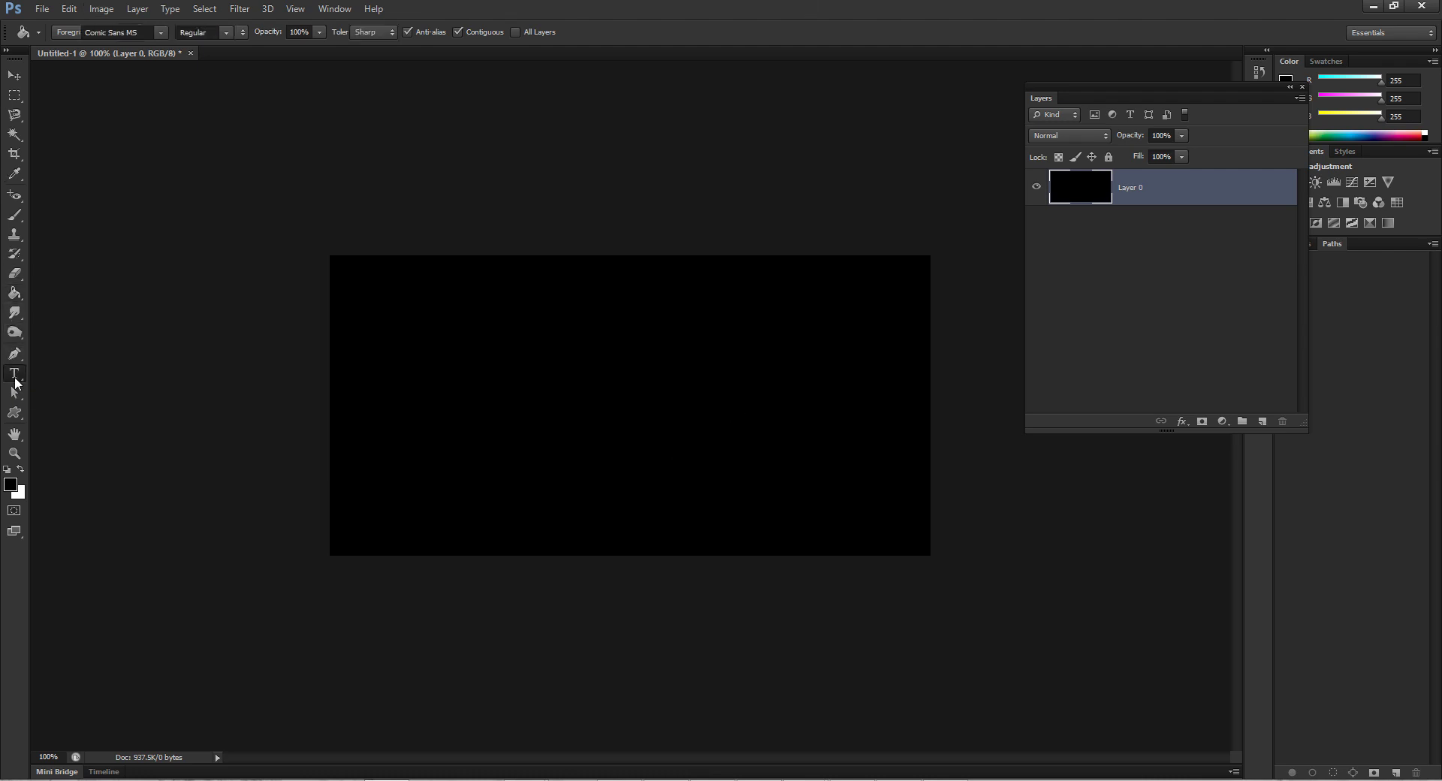
{"action": "left_click", "coordinate": [15, 382]}
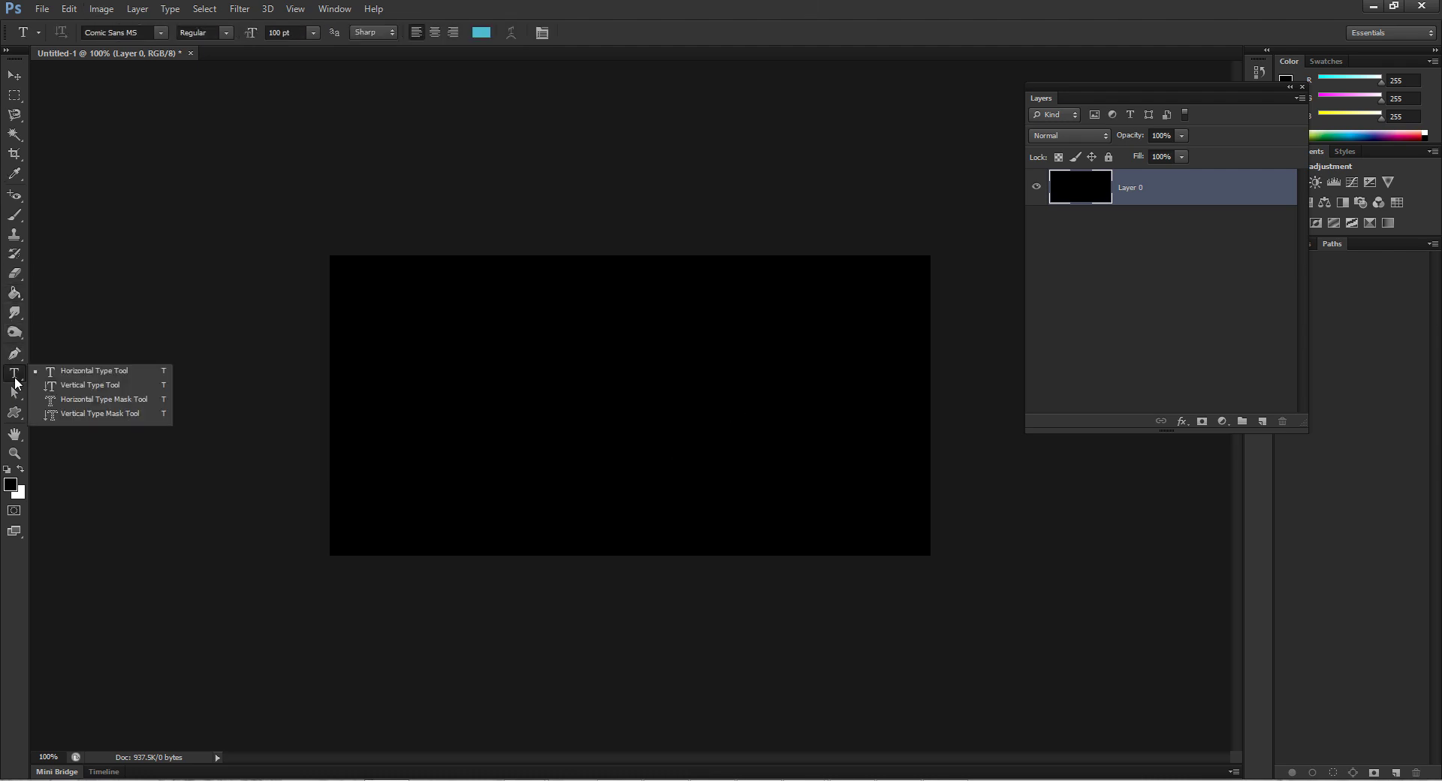
{"action": "left_click", "coordinate": [137, 374]}
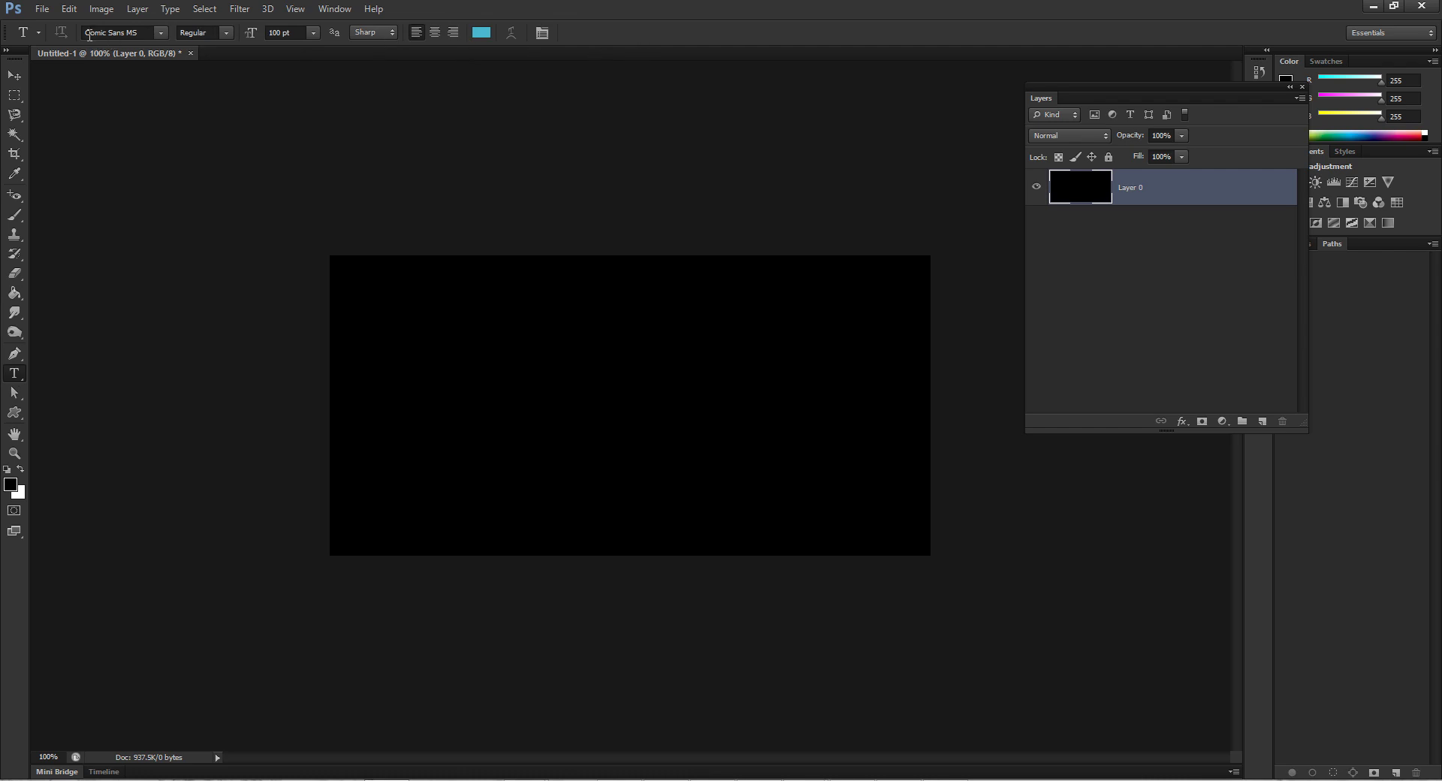
{"action": "left_click", "coordinate": [161, 34]}
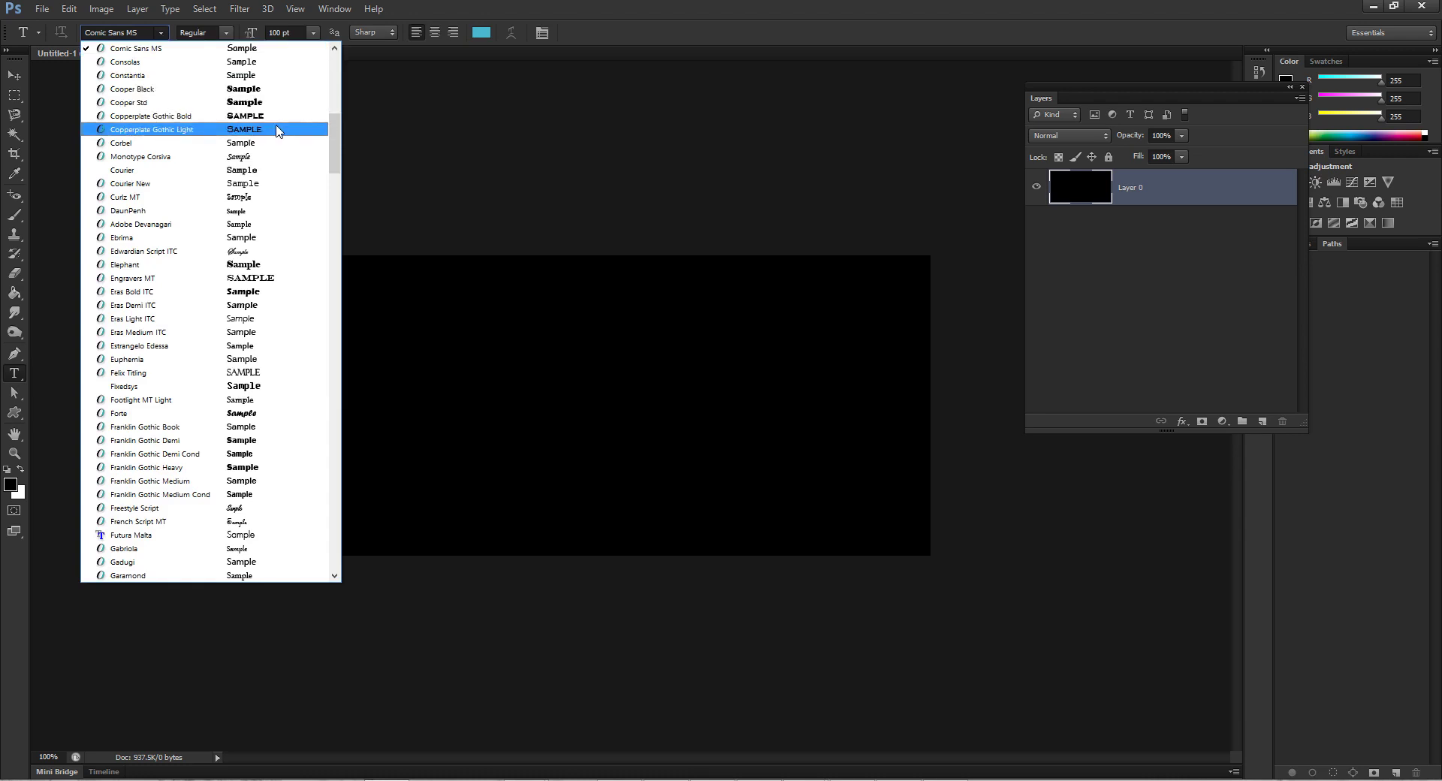
{"action": "left_click_drag", "start_coordinate": [335, 134], "coordinate": [338, 73]}
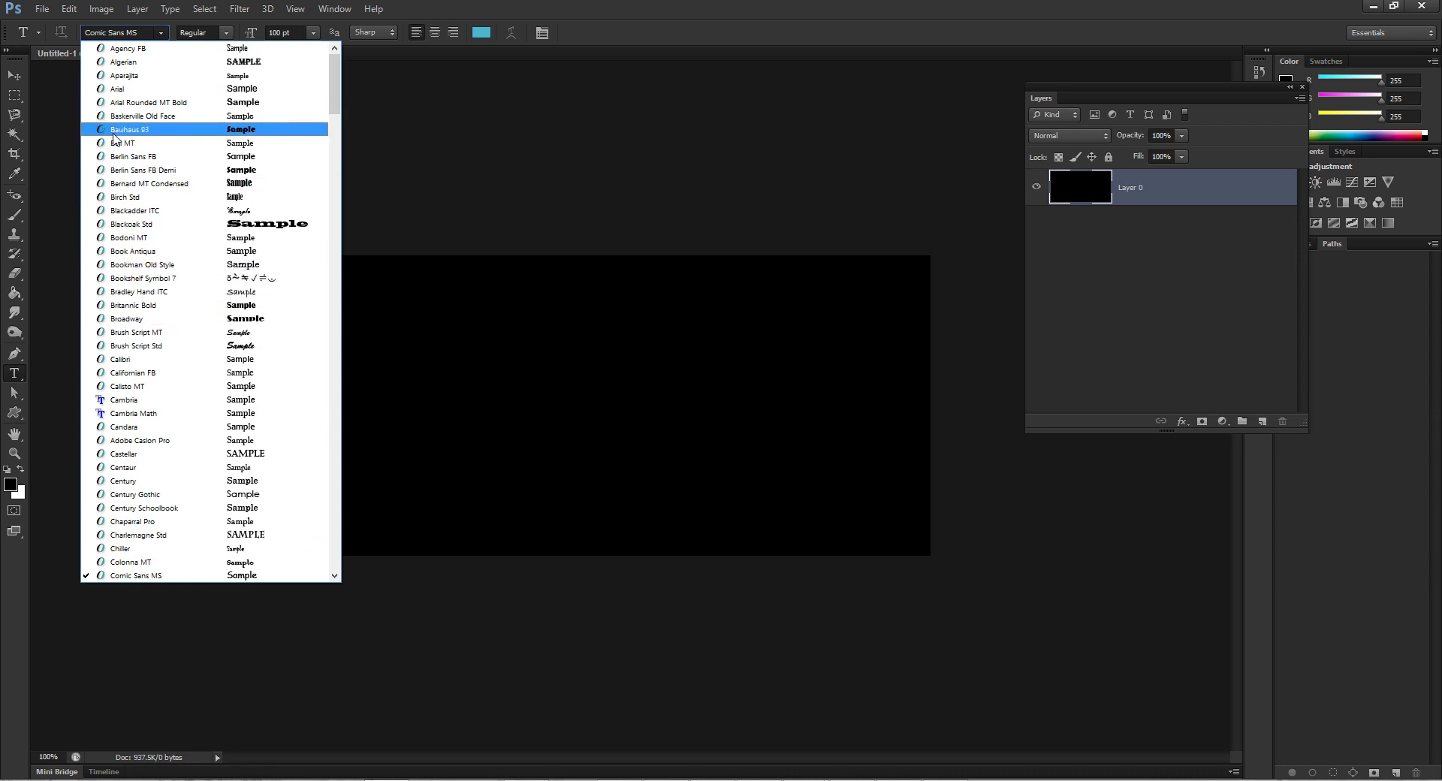
{"action": "left_click", "coordinate": [209, 130]}
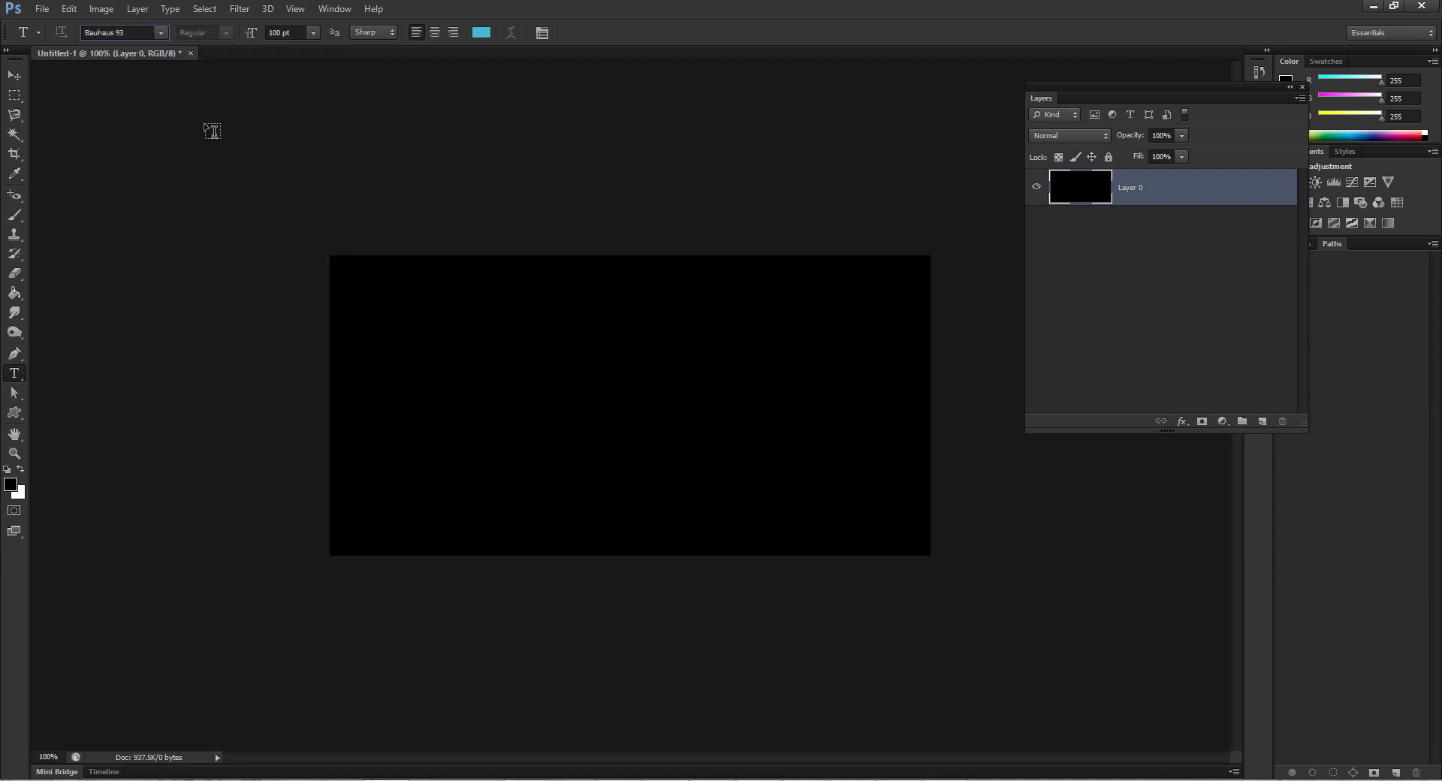
Set the type size to 200 pt and the text color to dark teal, RGB 3, 113, 136
{"action": "double_click", "coordinate": [281, 33]}
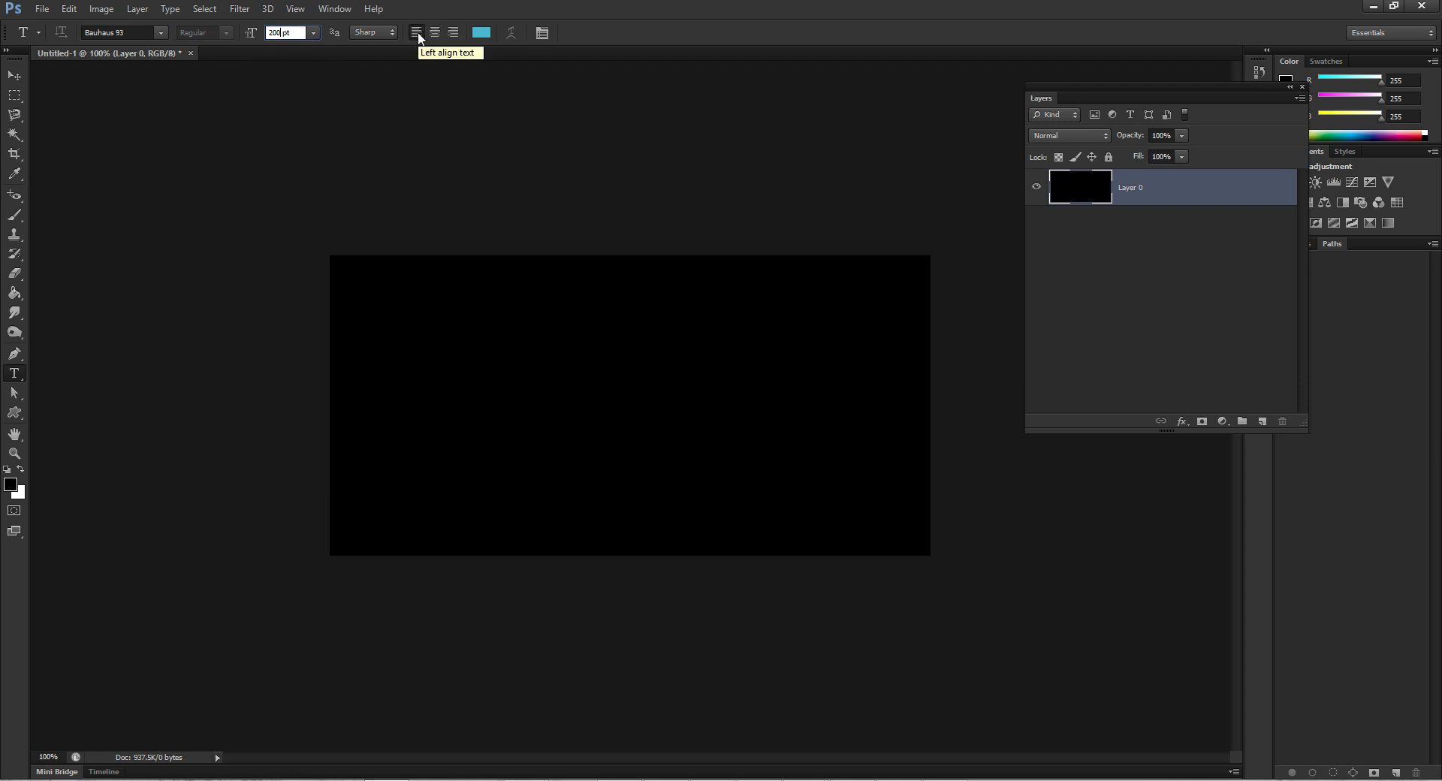
{"action": "left_click", "coordinate": [480, 33]}
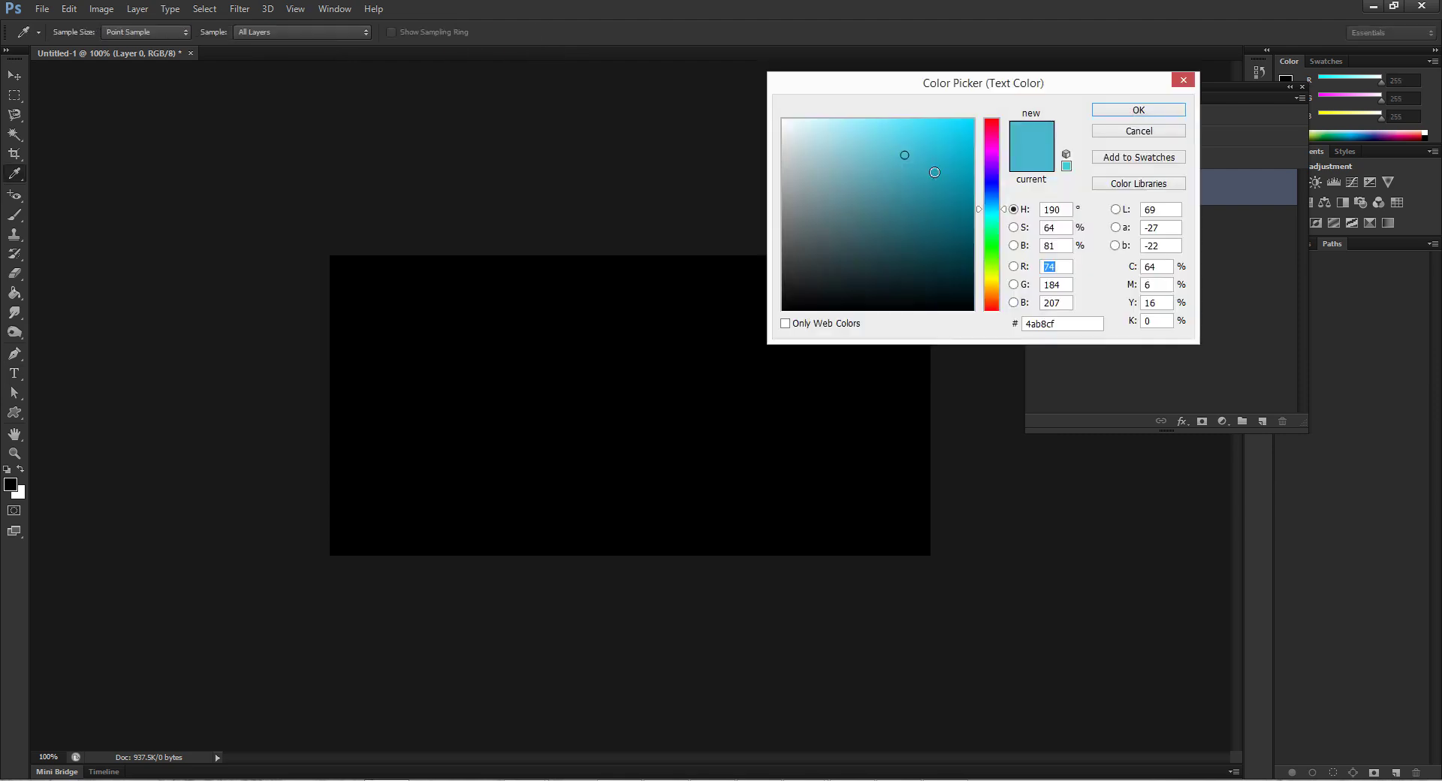
{"action": "mouse_move", "coordinate": [909, 163]}
{"action": "left_mouse_down"}
{"action": "mouse_move", "coordinate": [949, 169]}
{"action": "mouse_move", "coordinate": [970, 209]}
{"action": "left_mouse_up"}
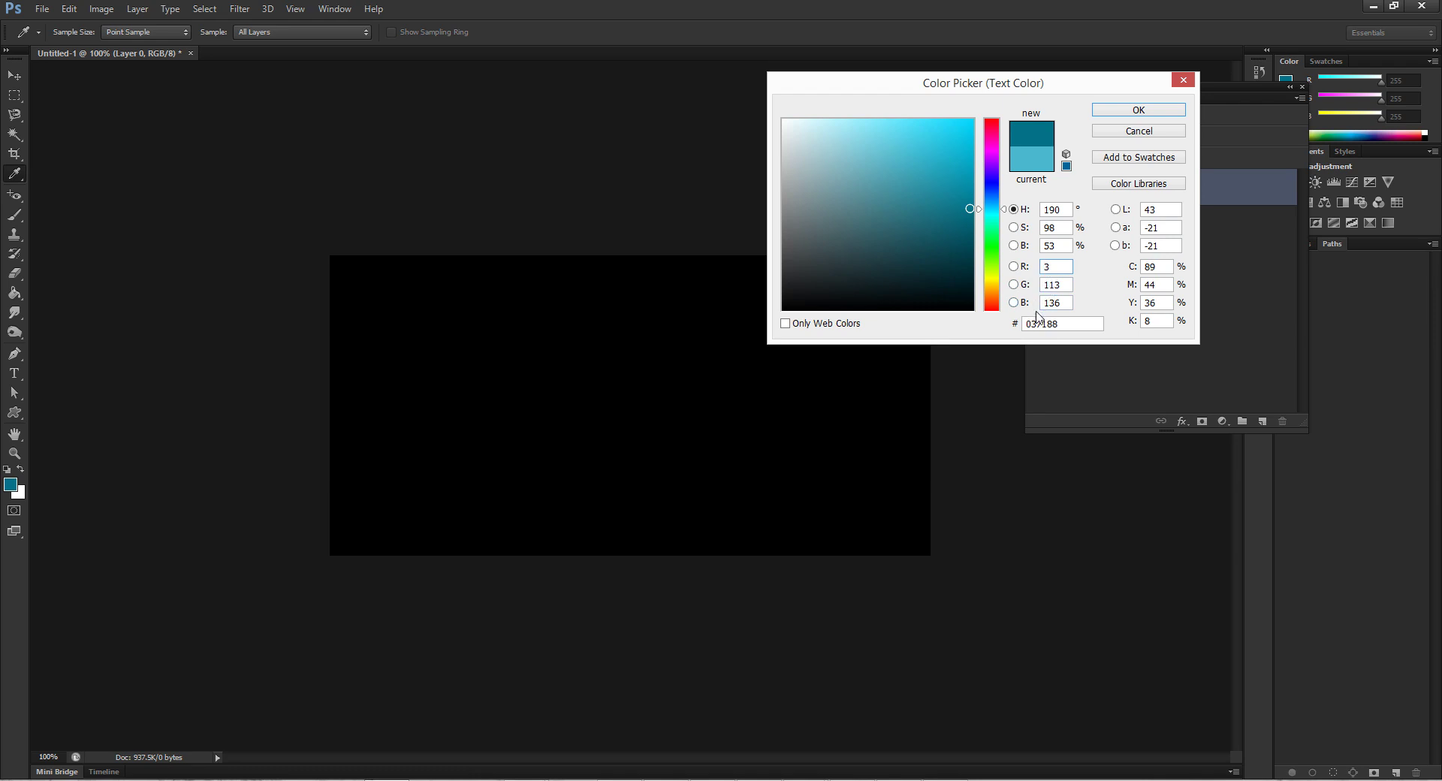
{"action": "left_click", "coordinate": [1139, 109]}
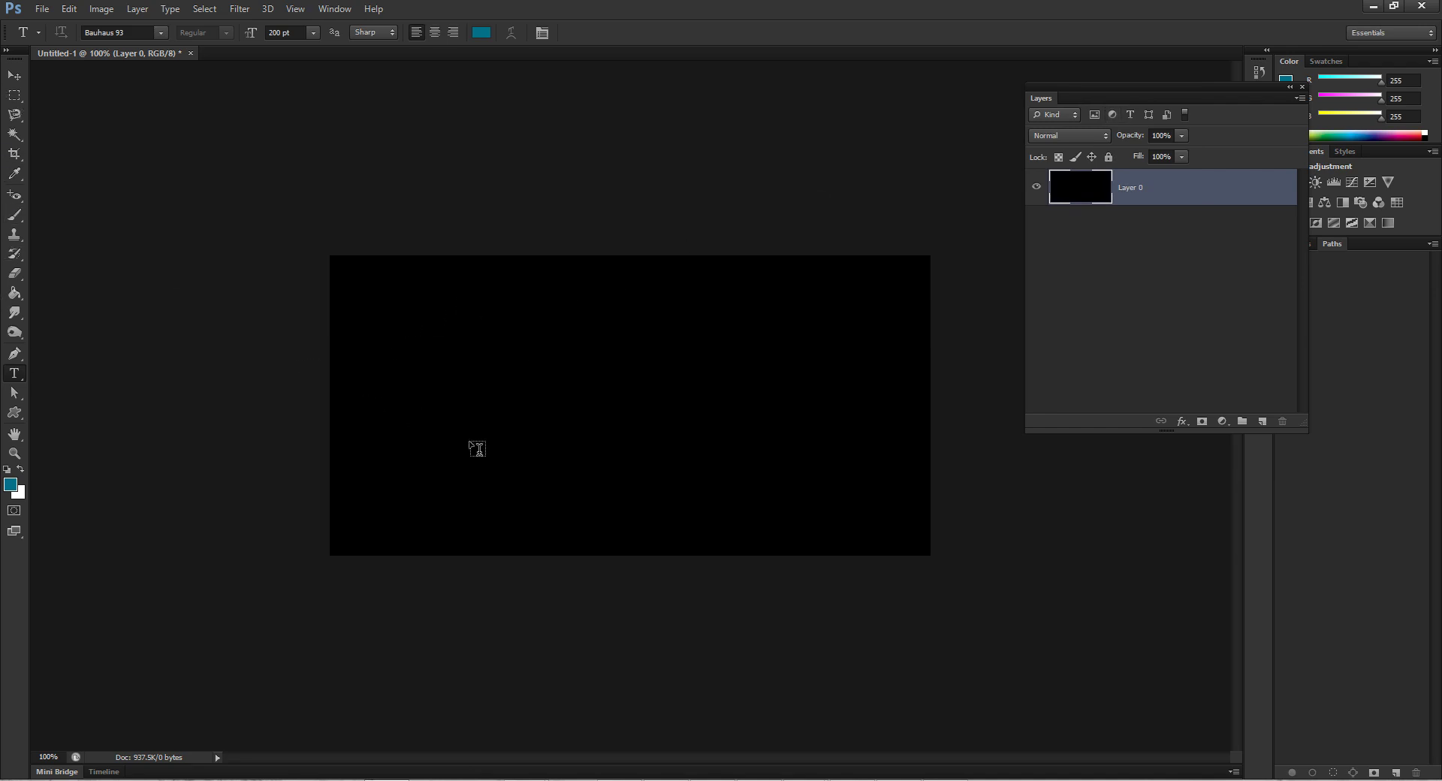
Add the text "plastic" on the black canvas and move it down and left until it sits near the center
{"action": "left_click", "coordinate": [438, 364]}
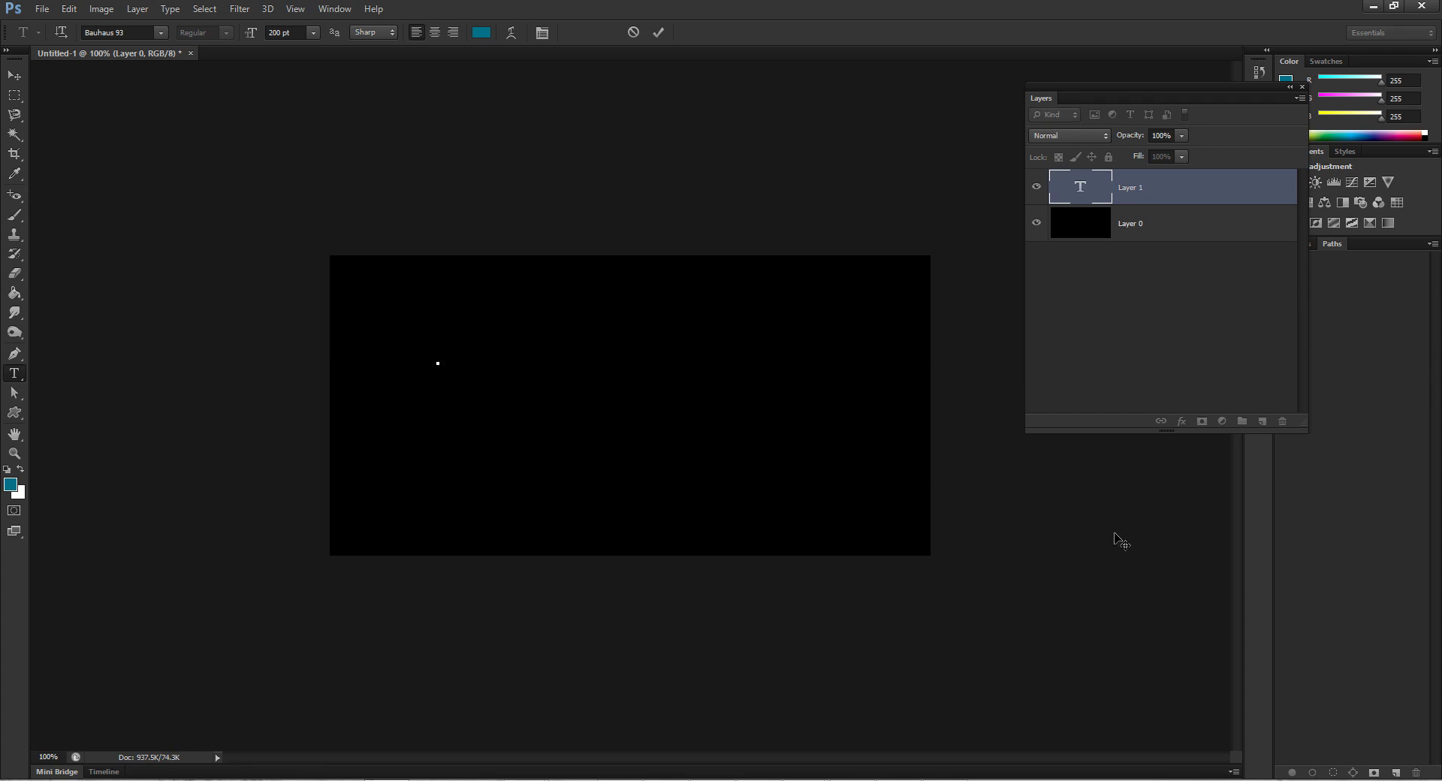
{"action": "type", "text": "pl"}
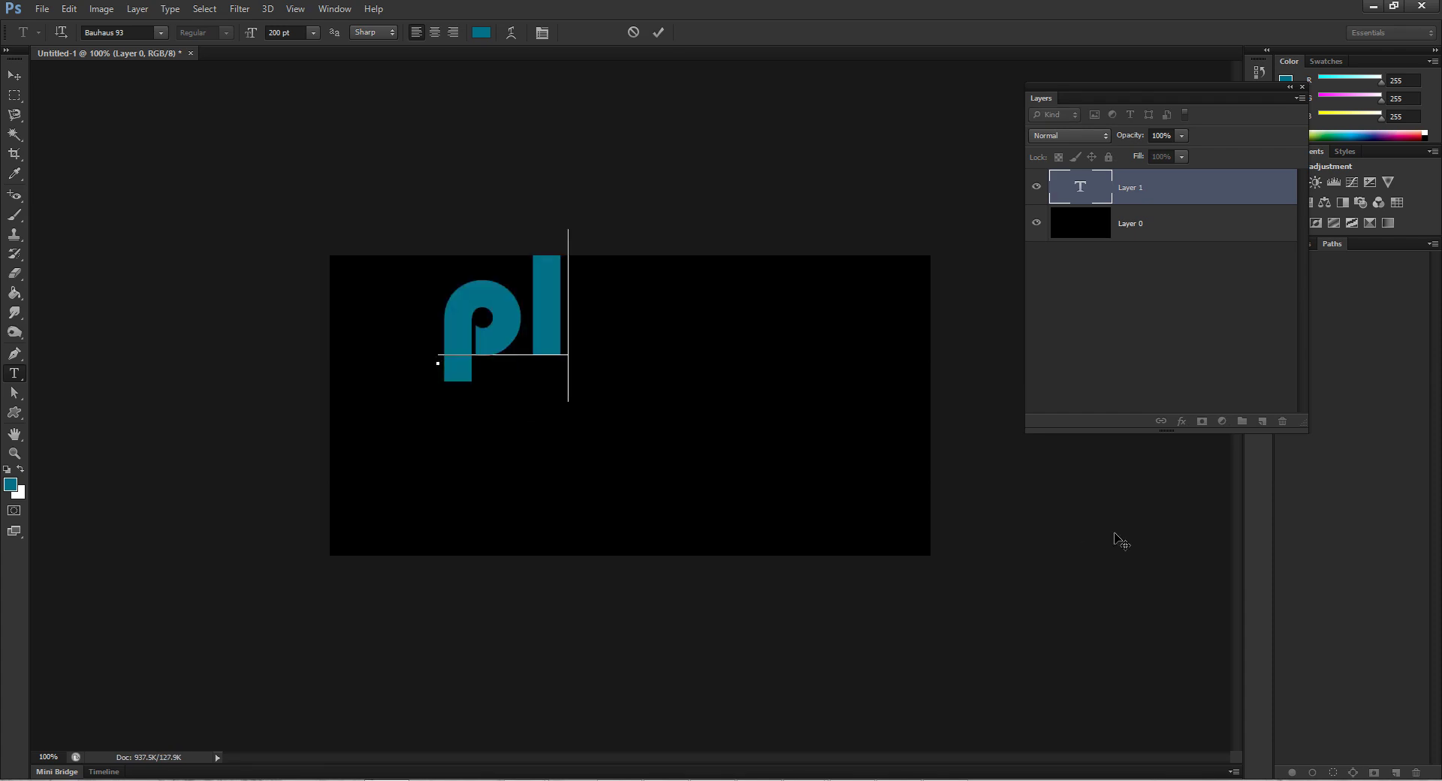
{"action": "type", "text": "asti"}
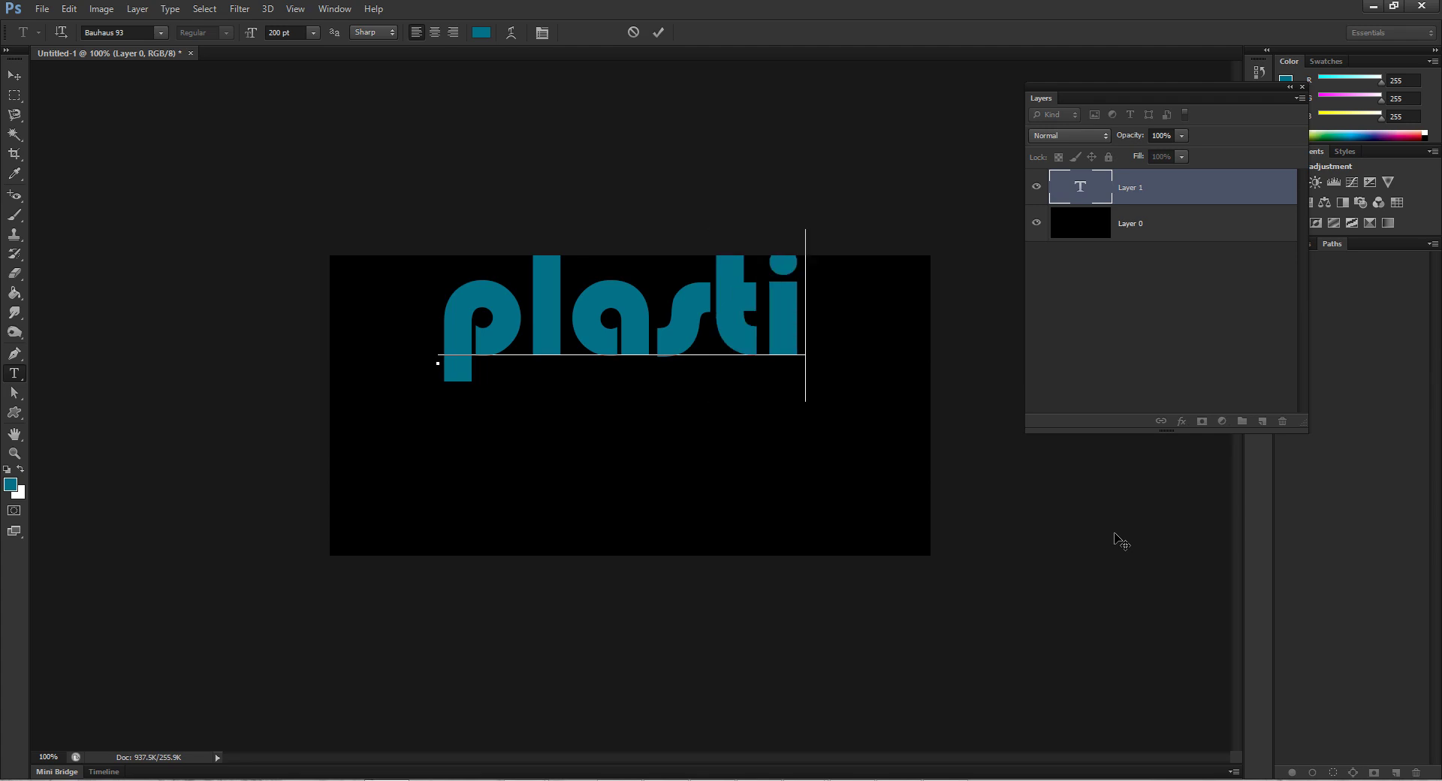
{"action": "type", "text": "c"}
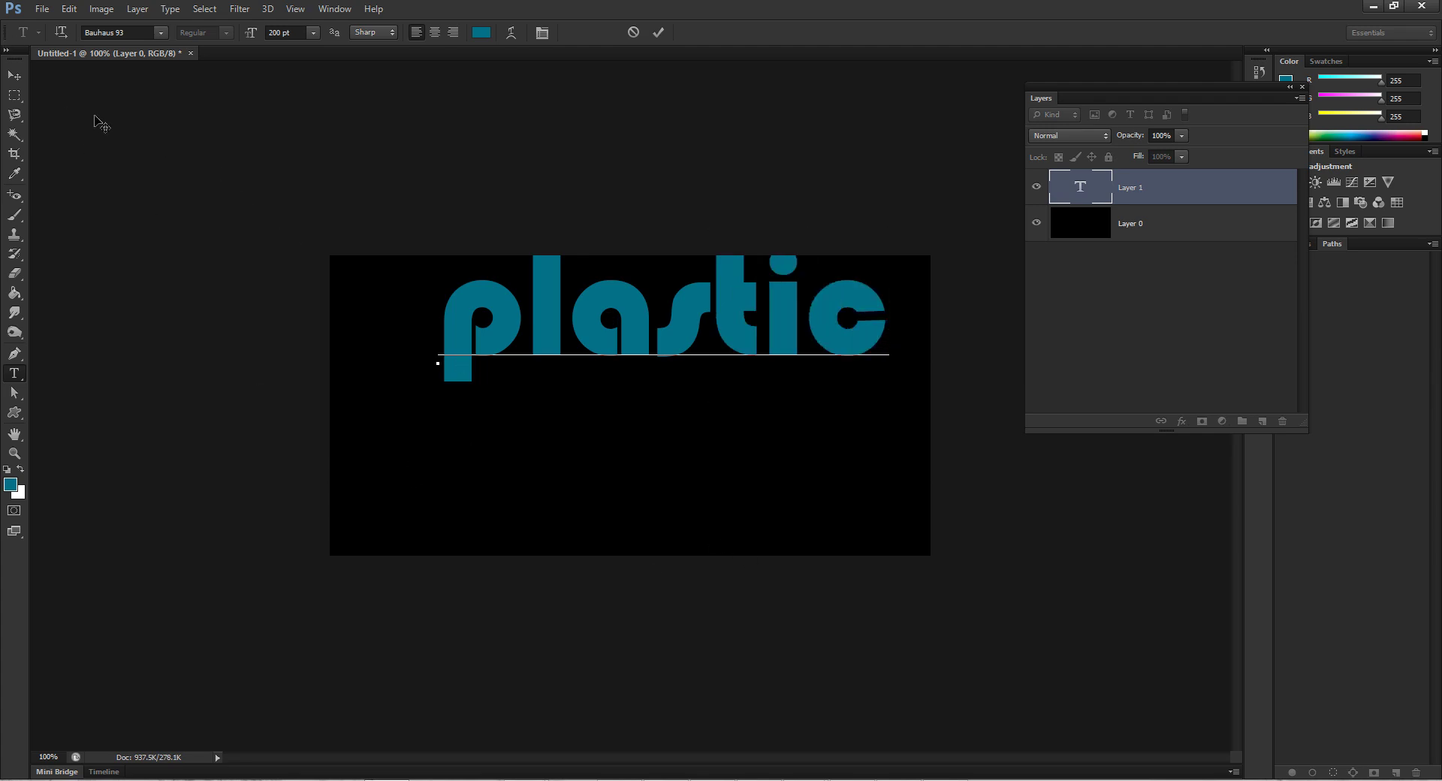
{"action": "left_click", "coordinate": [18, 78]}
{"action": "left_click_drag", "start_coordinate": [617, 362], "coordinate": [581, 412]}
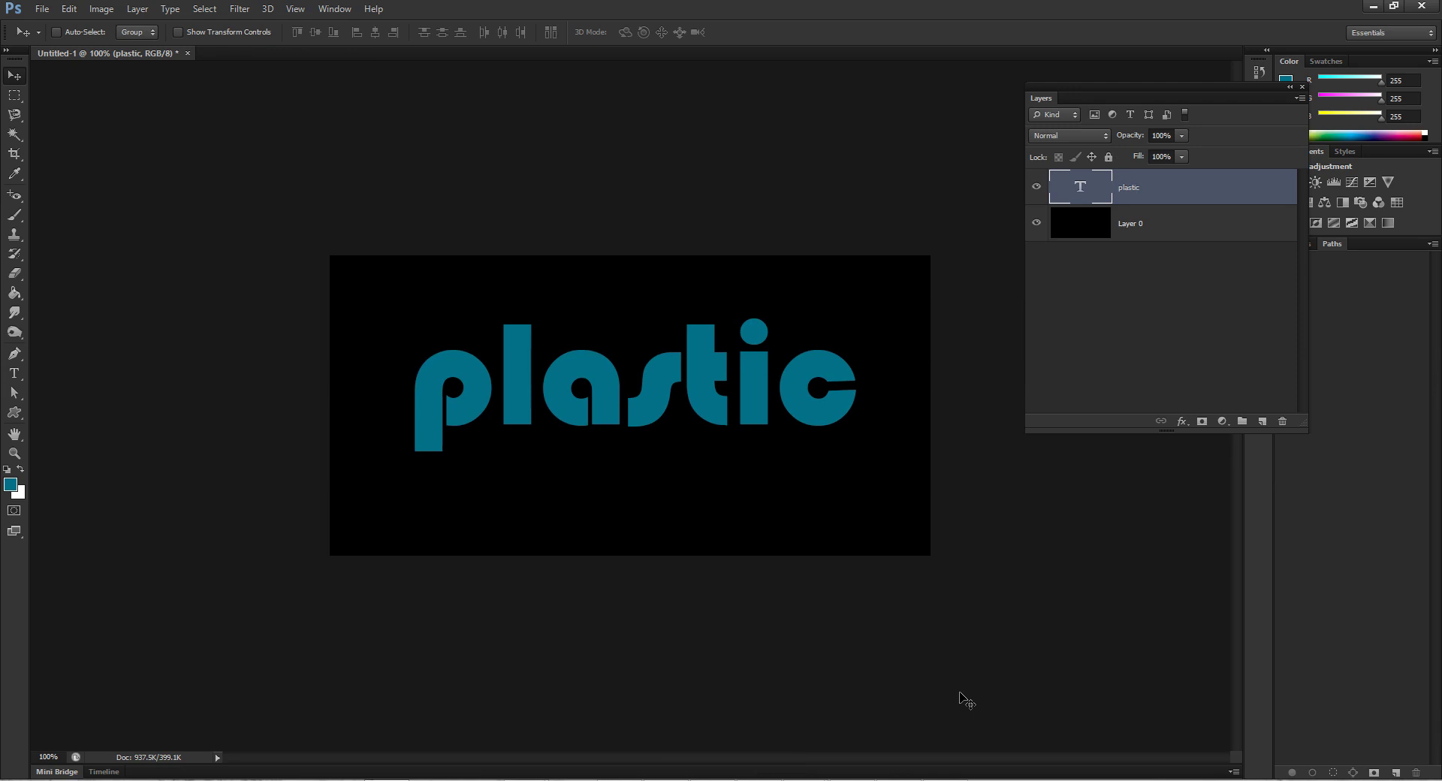
{"action": "left_click", "coordinate": [1182, 423]}
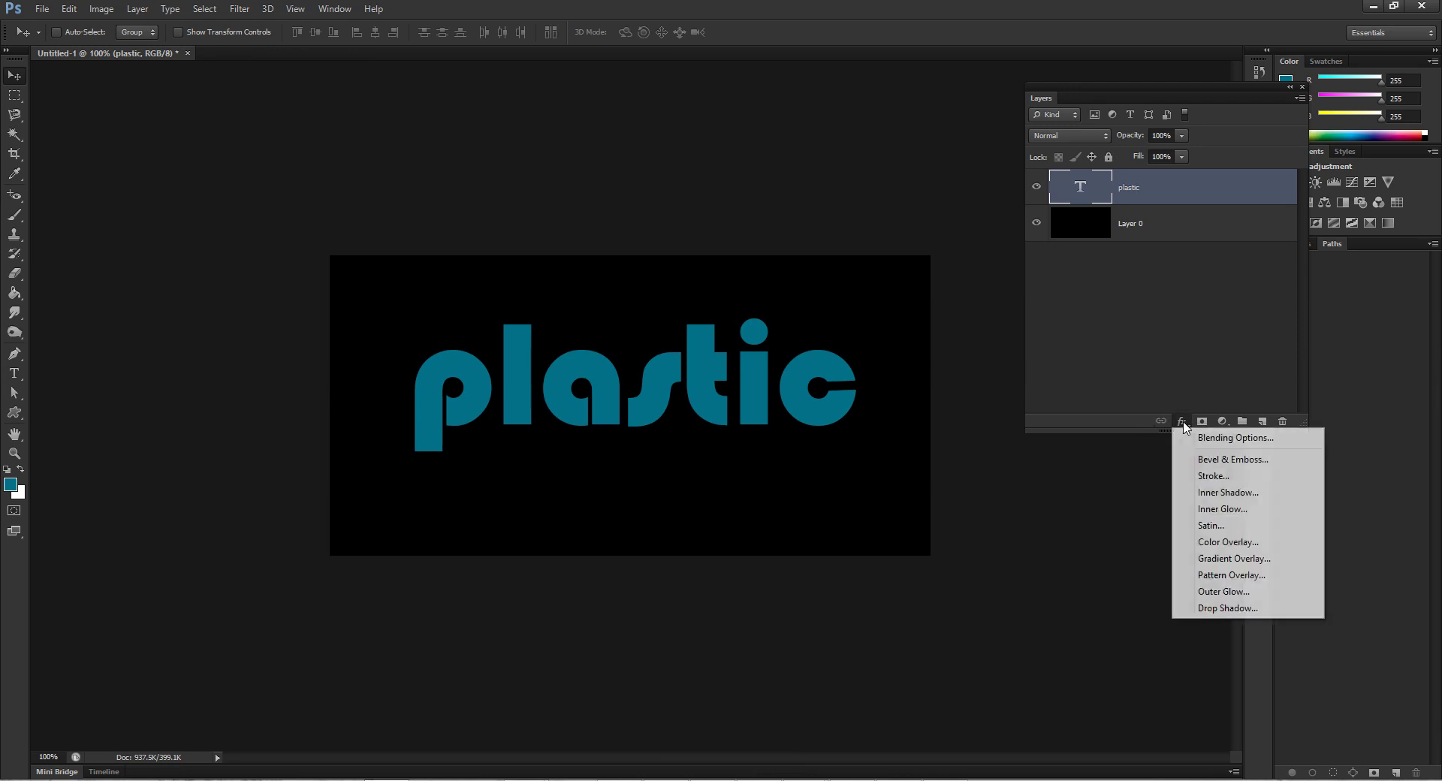
{"action": "left_click", "coordinate": [1208, 440]}
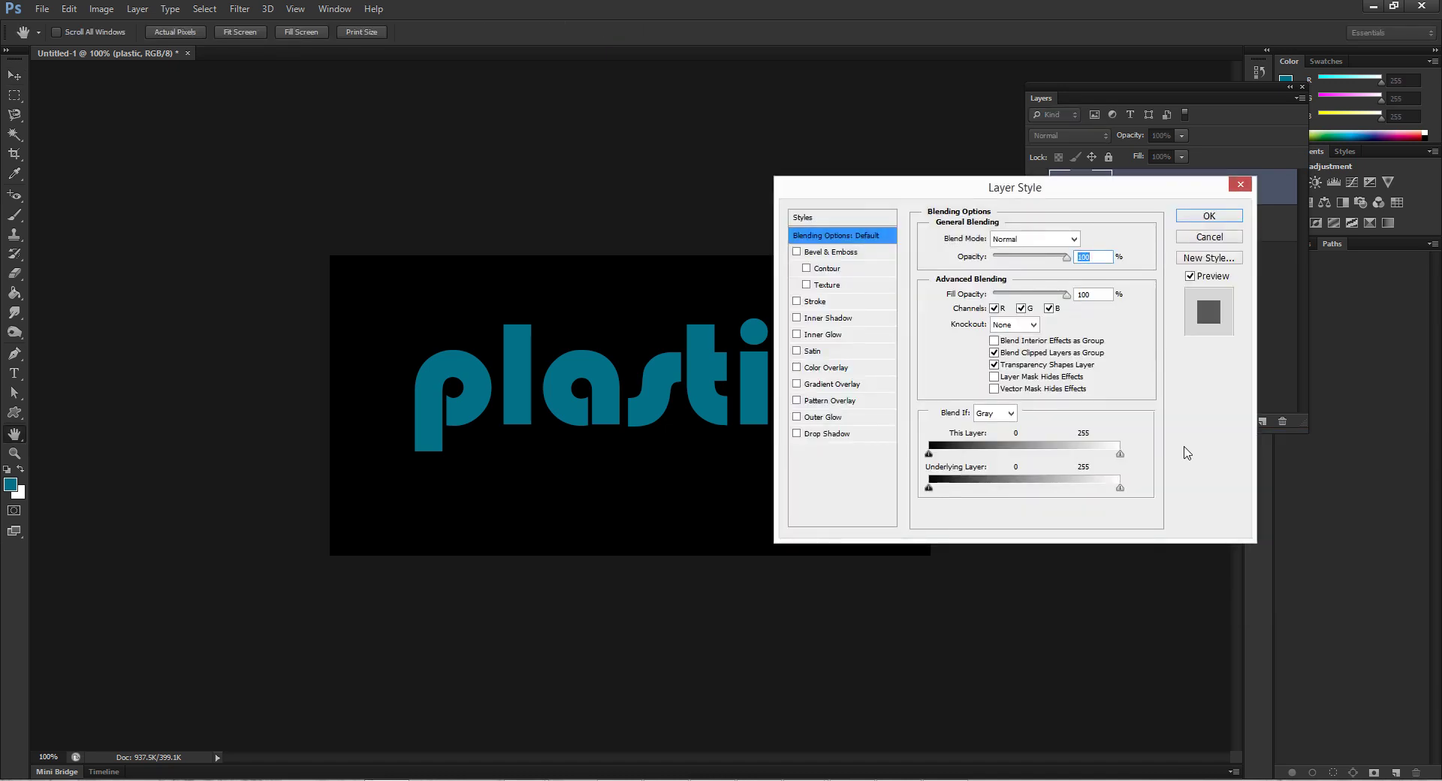
{"action": "left_click_drag", "start_coordinate": [850, 200], "coordinate": [944, 106]}
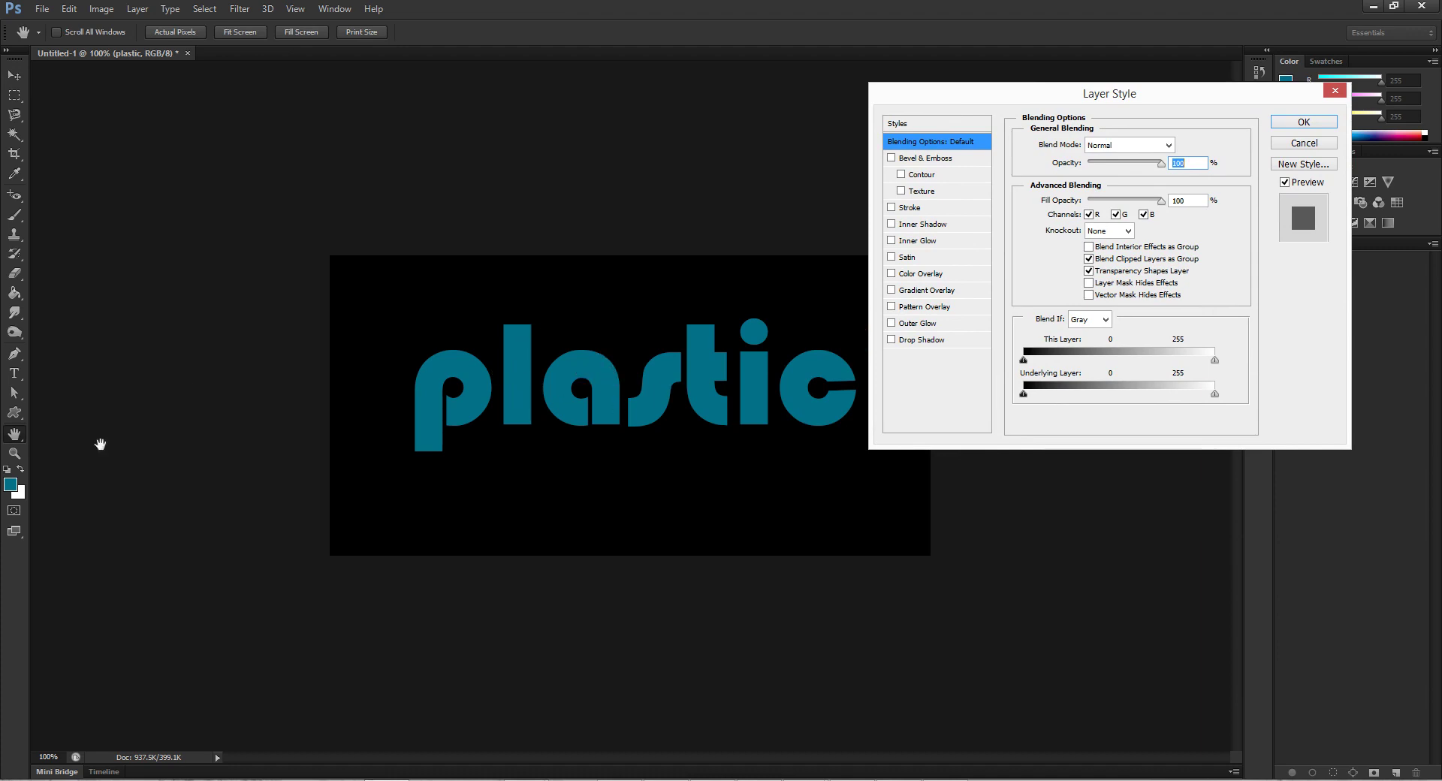
Add an Inner Glow to the plastic text layer with Multiply blend mode and 50% opacity
{"action": "left_click", "coordinate": [18, 457]}
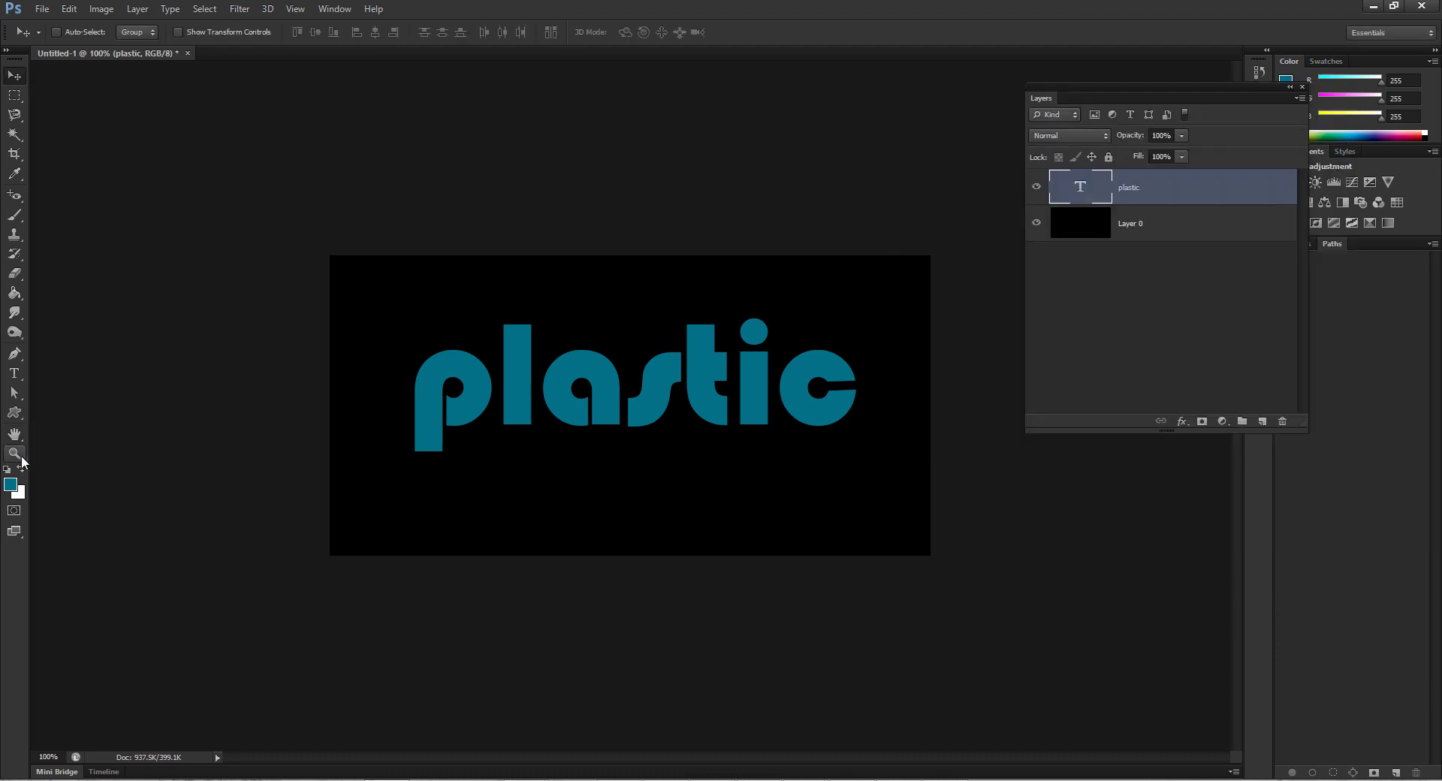
{"action": "left_click", "coordinate": [566, 413]}
{"action": "left_click_drag", "start_coordinate": [1093, 94], "coordinate": [1206, 147]}
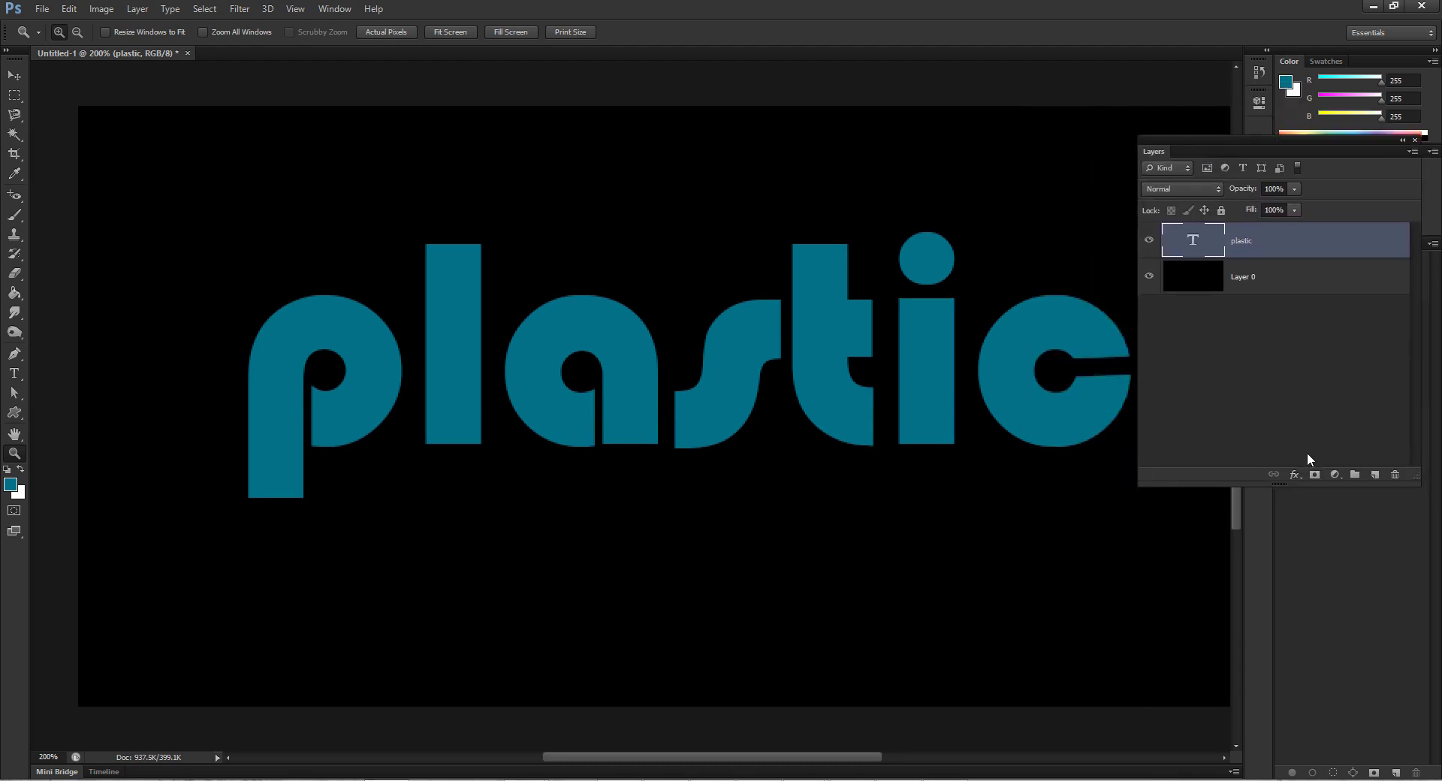
{"action": "left_click", "coordinate": [1302, 475]}
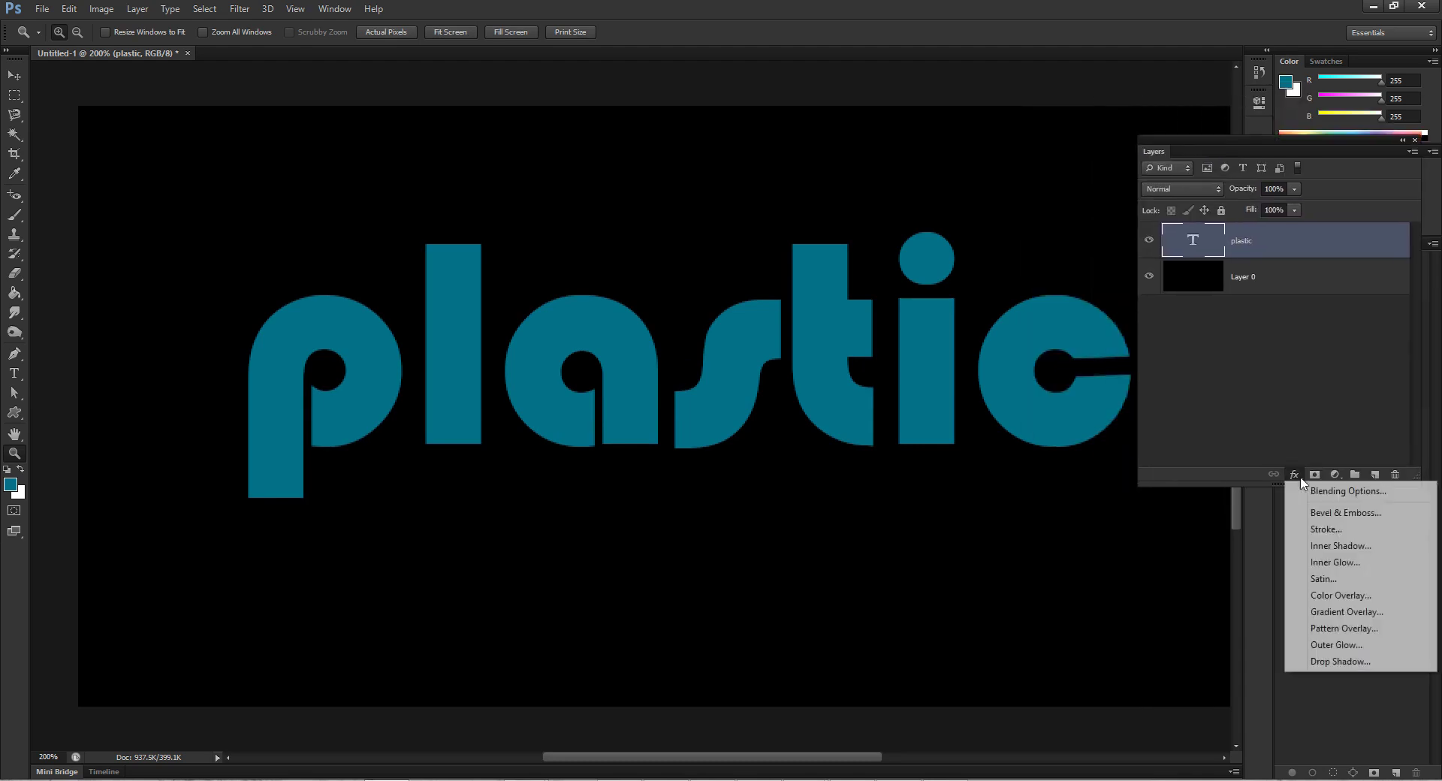
{"action": "left_click", "coordinate": [1337, 492]}
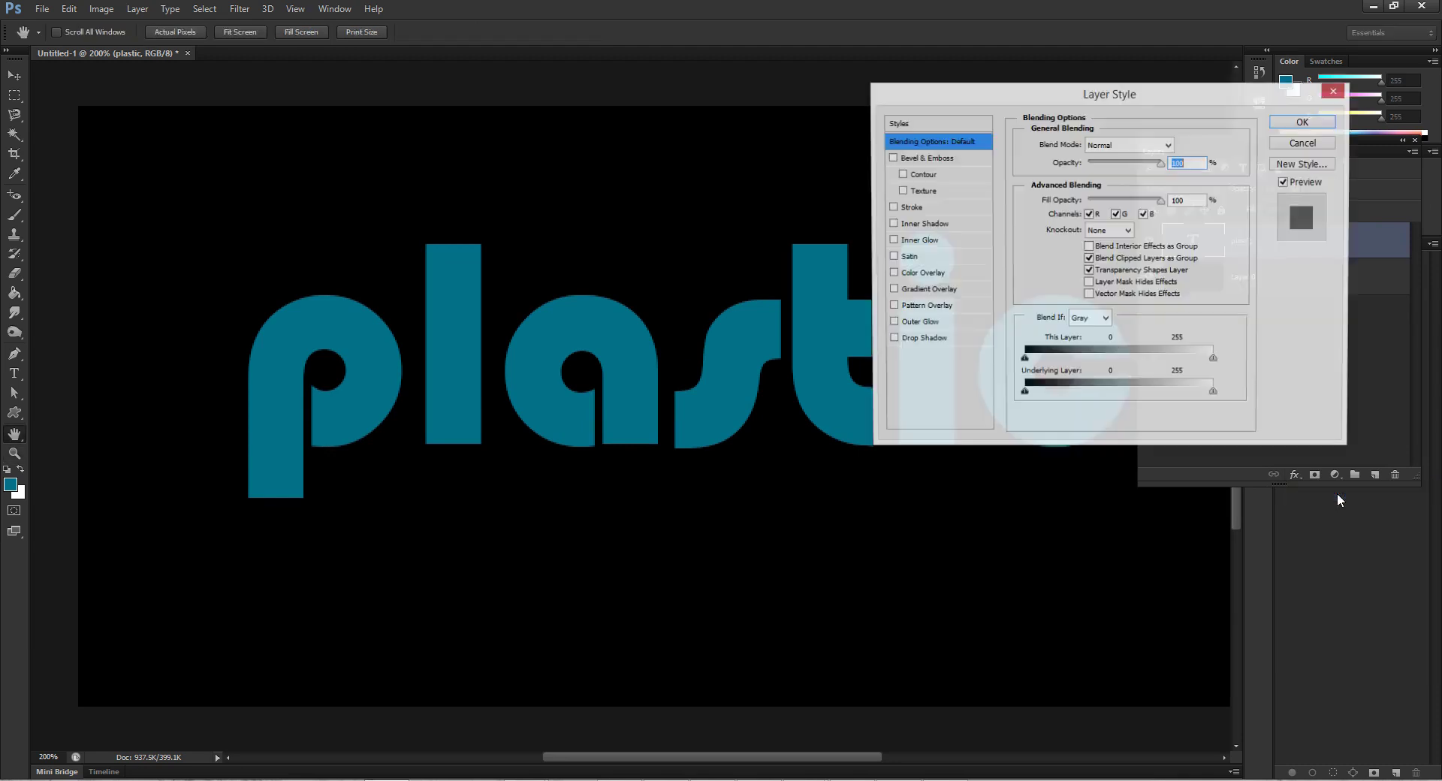
{"action": "left_click", "coordinate": [930, 242]}
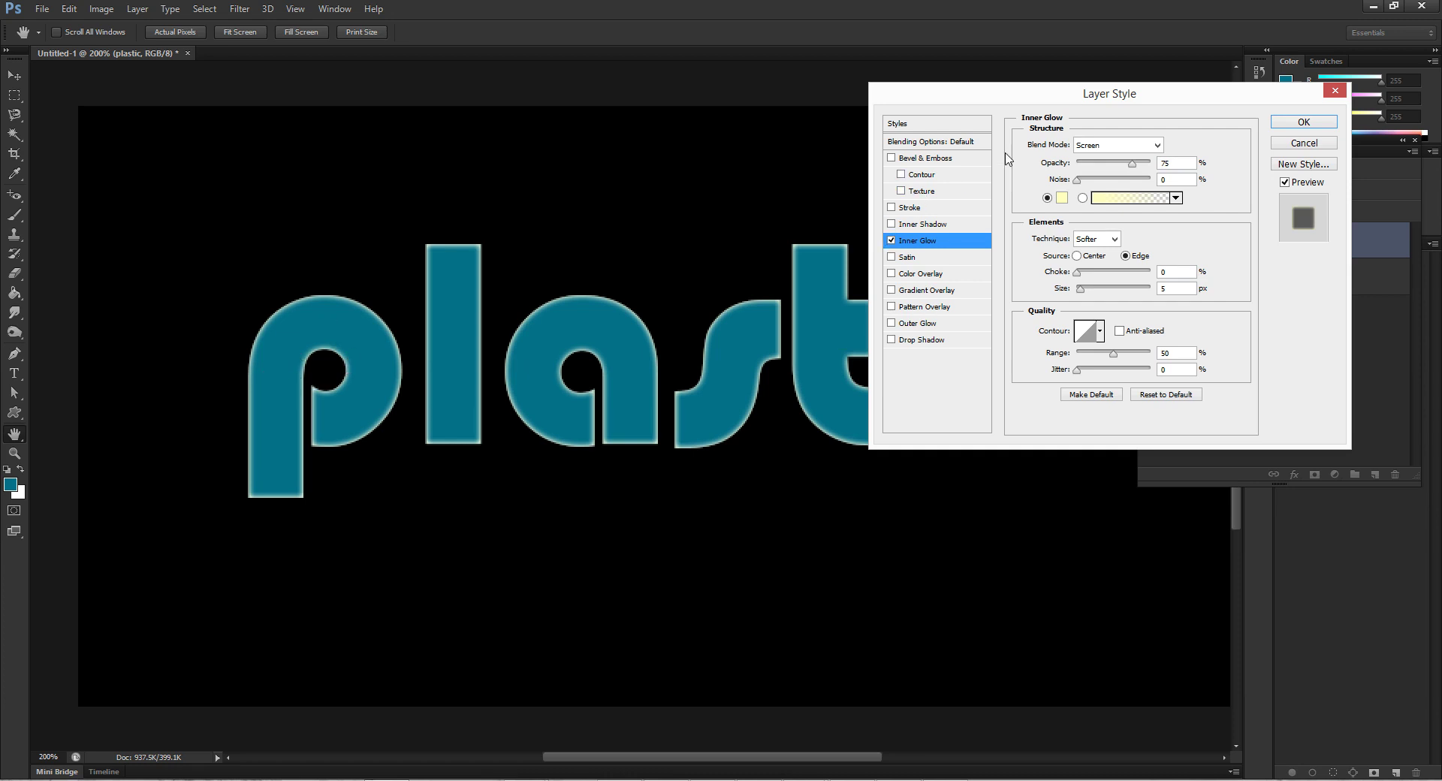
{"action": "left_click", "coordinate": [1158, 145]}
{"action": "left_click", "coordinate": [1133, 209]}
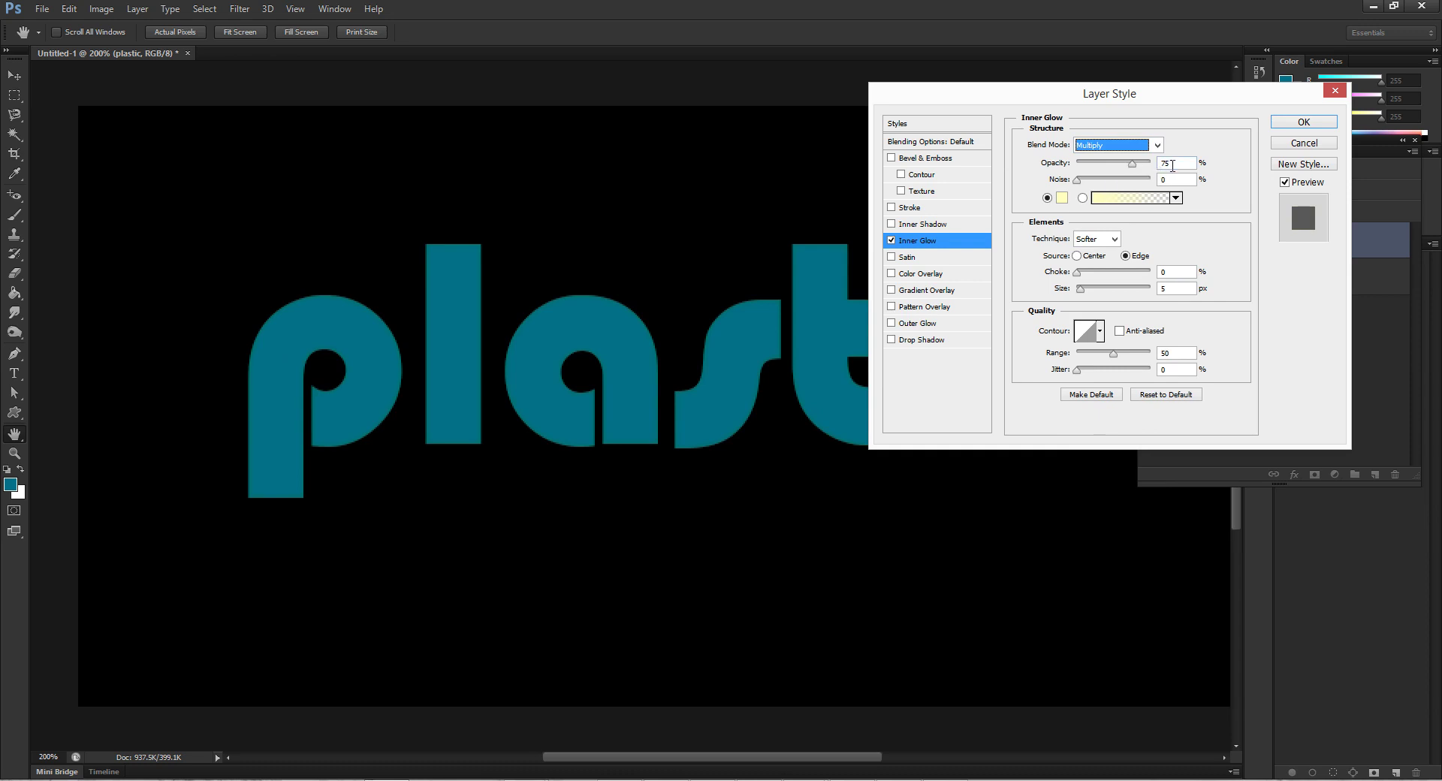
{"action": "double_click", "coordinate": [1167, 163]}
{"action": "type", "text": "50"}
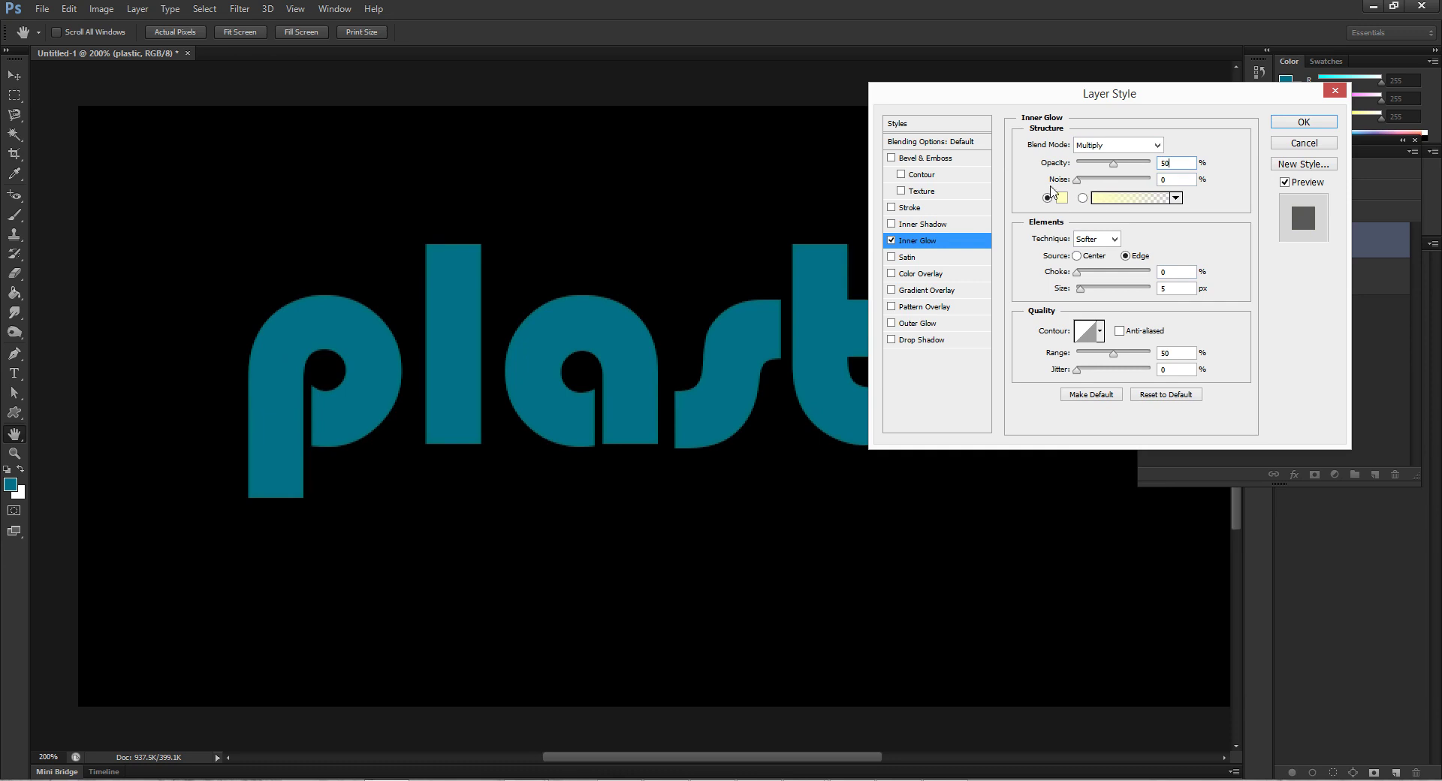
Change the Inner Glow color to dark blue, hex 052a50
{"action": "left_click", "coordinate": [1061, 199]}
{"action": "left_click", "coordinate": [995, 199]}
{"action": "left_click_drag", "start_coordinate": [996, 203], "coordinate": [994, 181]}
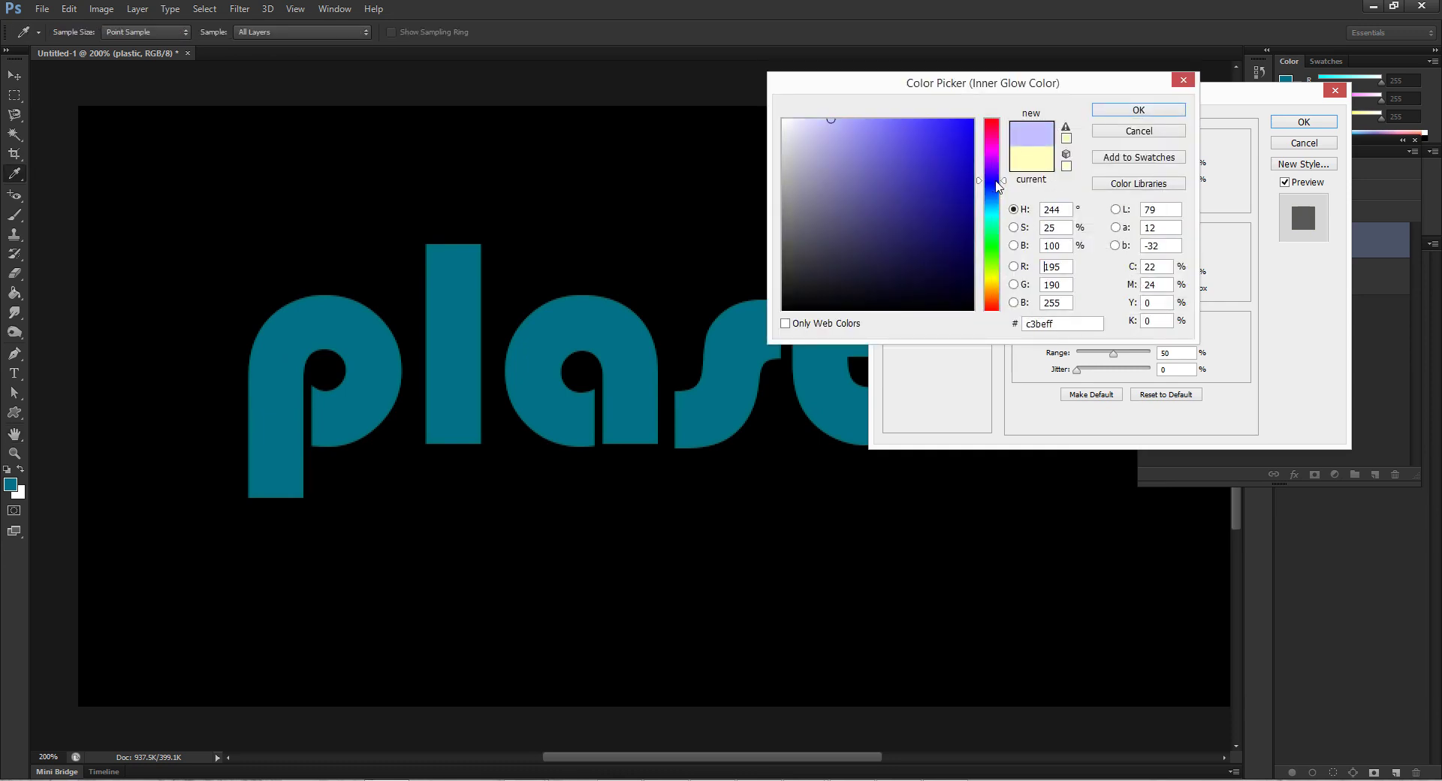
{"action": "mouse_move", "coordinate": [960, 225]}
{"action": "left_mouse_down"}
{"action": "mouse_move", "coordinate": [969, 248]}
{"action": "mouse_move", "coordinate": [951, 244]}
{"action": "left_mouse_up"}
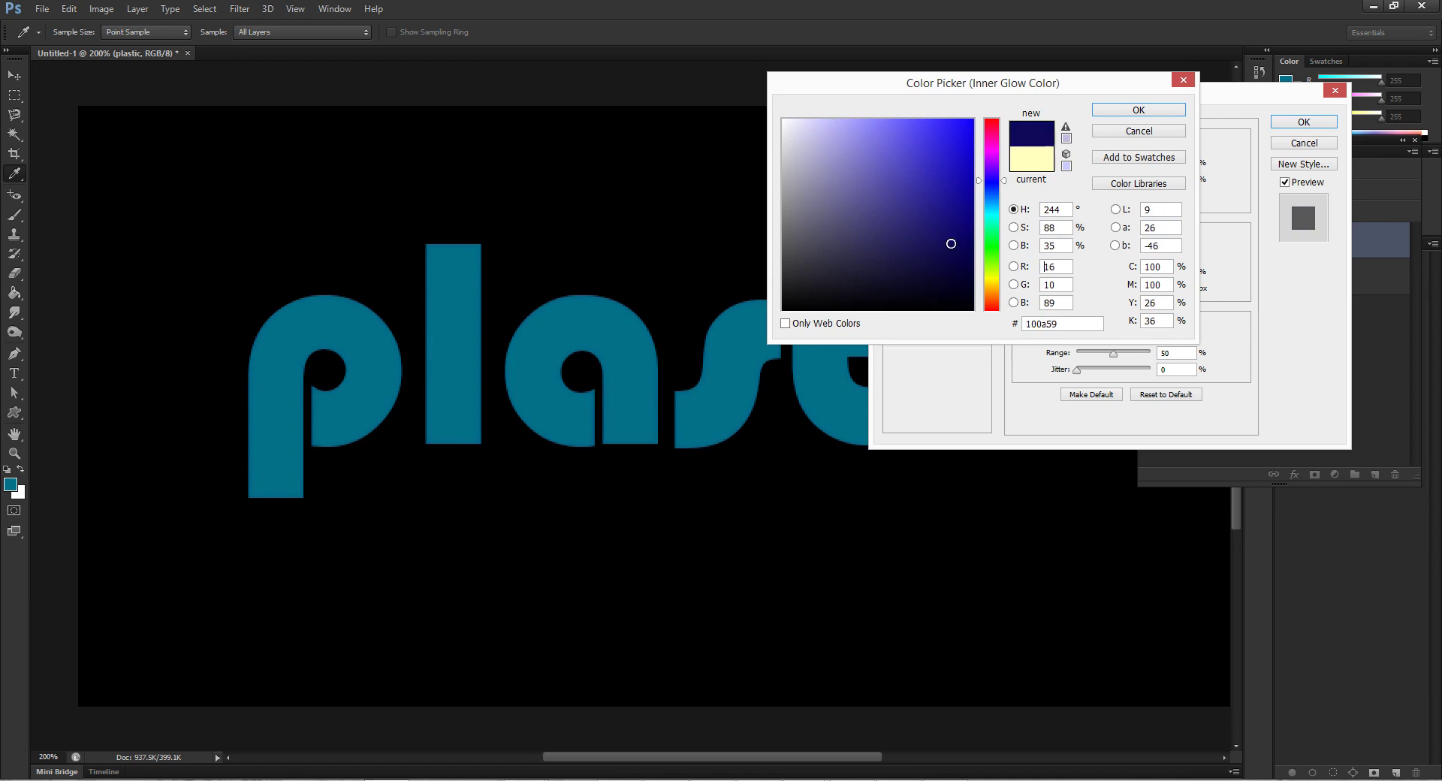
{"action": "left_click", "coordinate": [990, 194]}
{"action": "left_click_drag", "start_coordinate": [989, 194], "coordinate": [990, 199]}
{"action": "left_click", "coordinate": [967, 249]}
{"action": "left_click", "coordinate": [963, 250]}
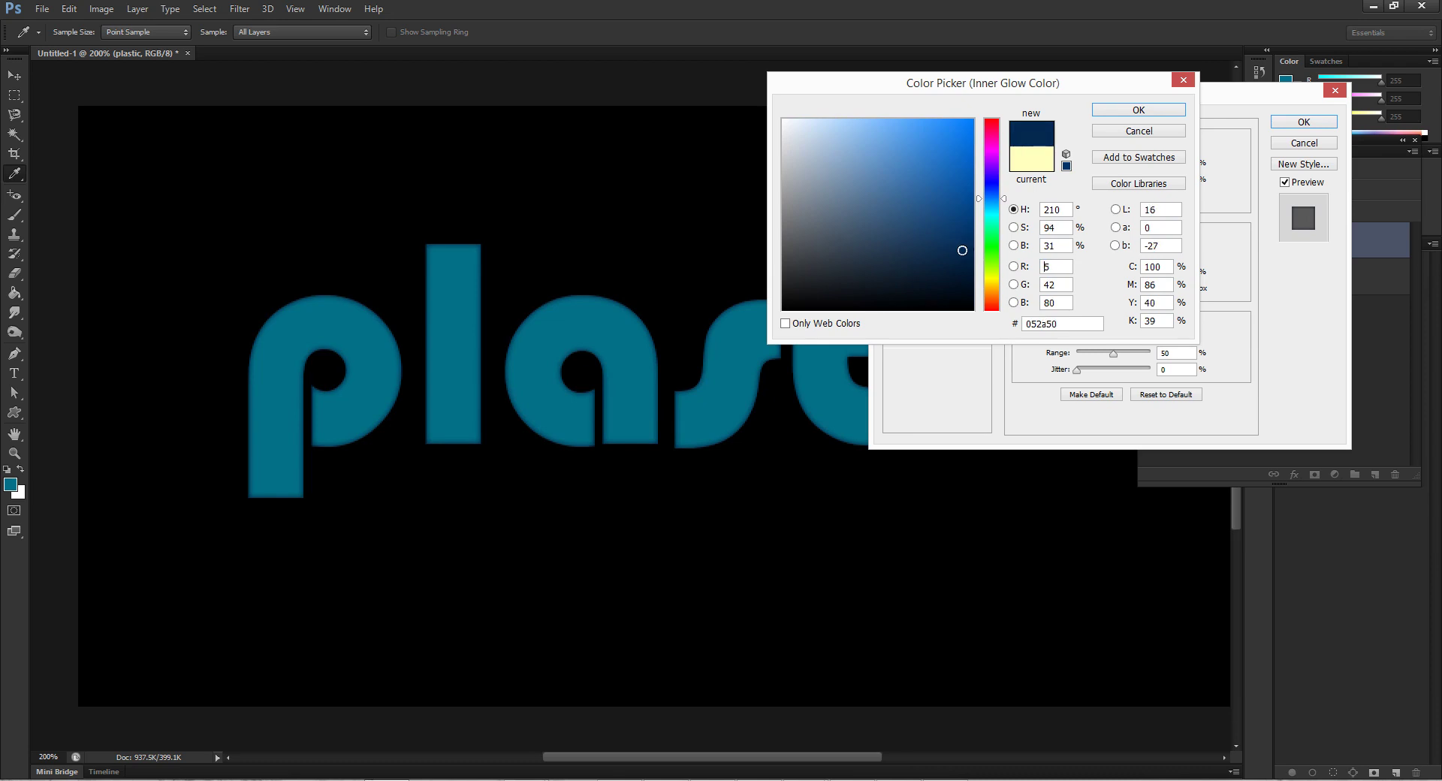
{"action": "left_click", "coordinate": [1044, 267]}
{"action": "left_click", "coordinate": [1114, 113]}
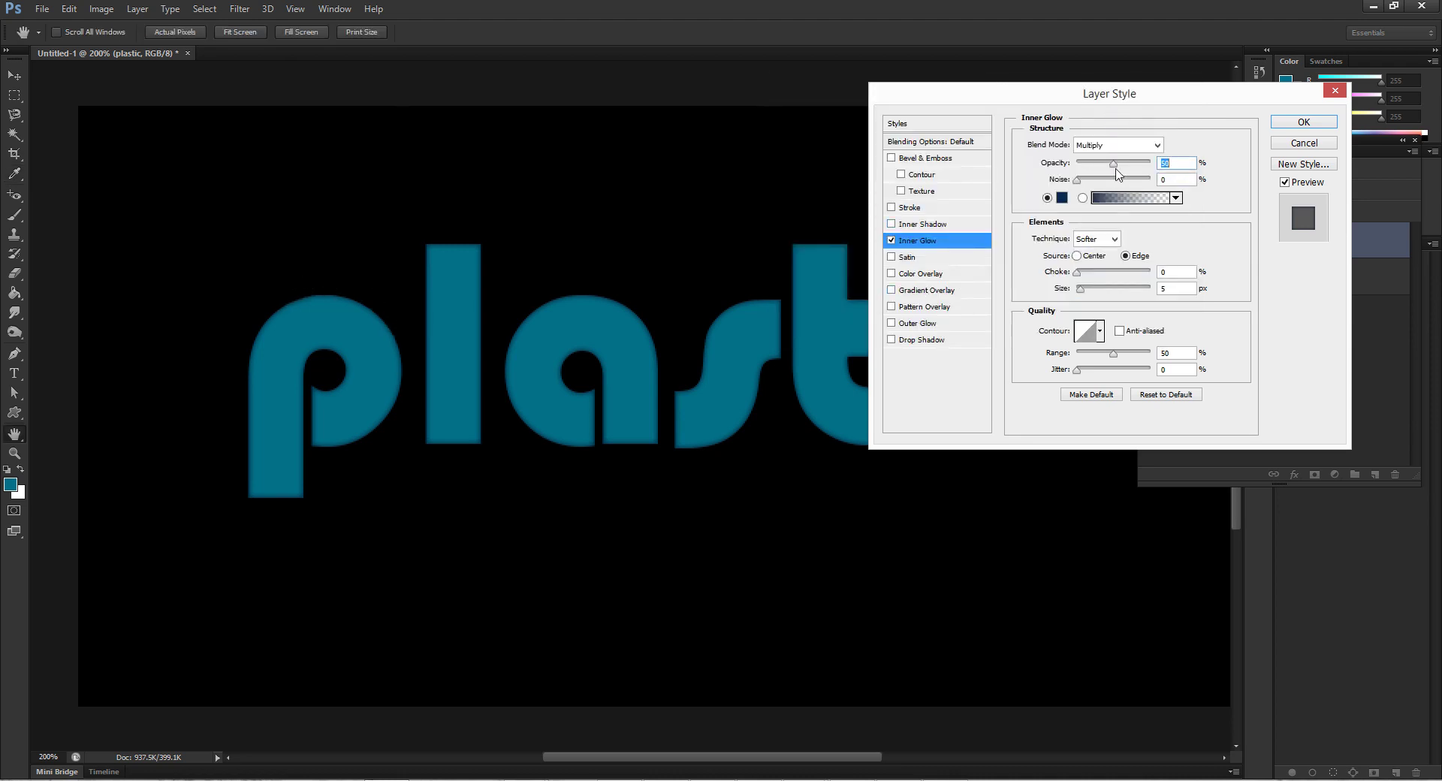
Set the Inner Glow opacity to 64% and its size to 13 px
{"action": "mouse_move", "coordinate": [1121, 171]}
{"action": "left_mouse_down"}
{"action": "mouse_move", "coordinate": [1194, 173]}
{"action": "mouse_move", "coordinate": [1121, 174]}
{"action": "mouse_move", "coordinate": [1141, 177]}
{"action": "mouse_move", "coordinate": [1127, 185]}
{"action": "left_mouse_up"}
{"action": "double_click", "coordinate": [1183, 290]}
{"action": "type", "text": "13"}
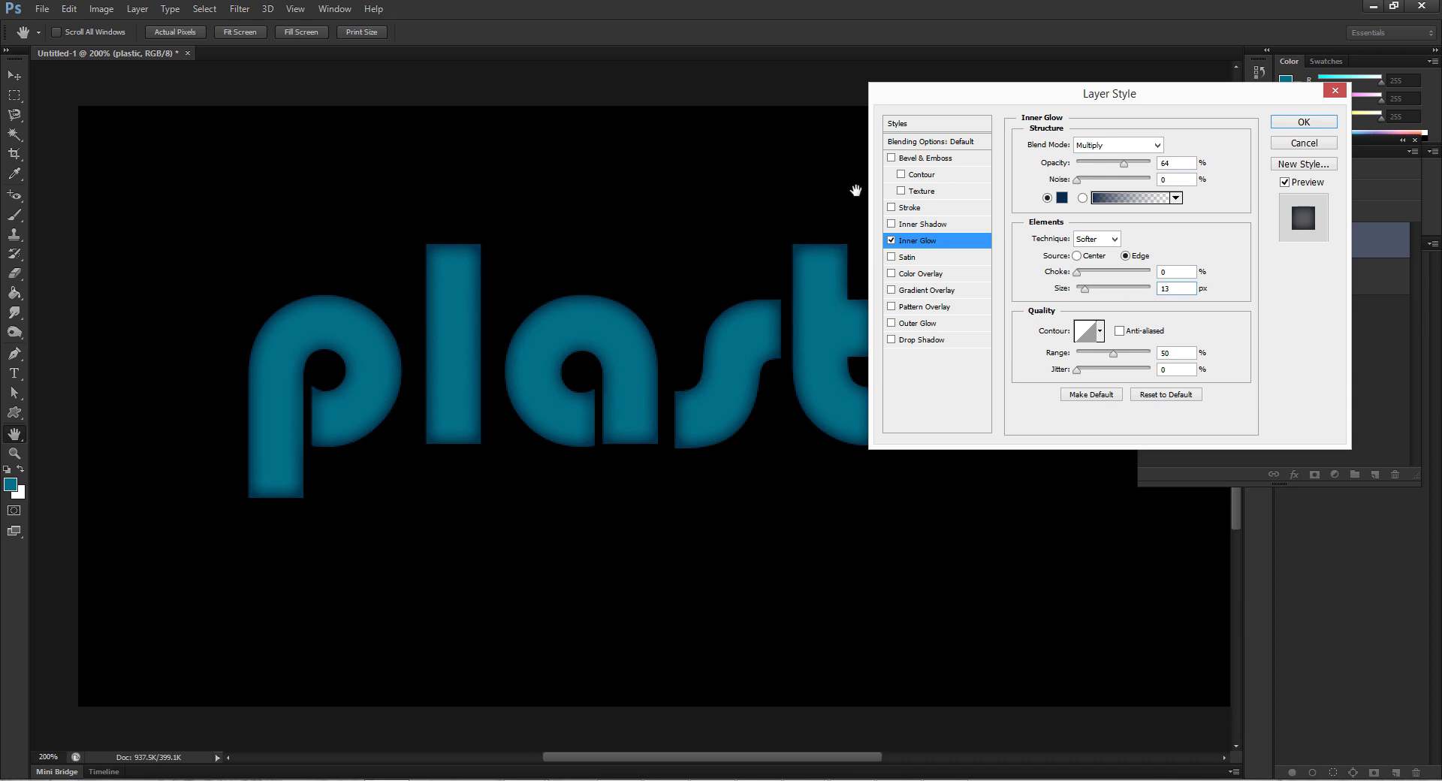
Enable Bevel & Emboss on the text with a depth of 131% and a size of 18 px
{"action": "left_click", "coordinate": [892, 159]}
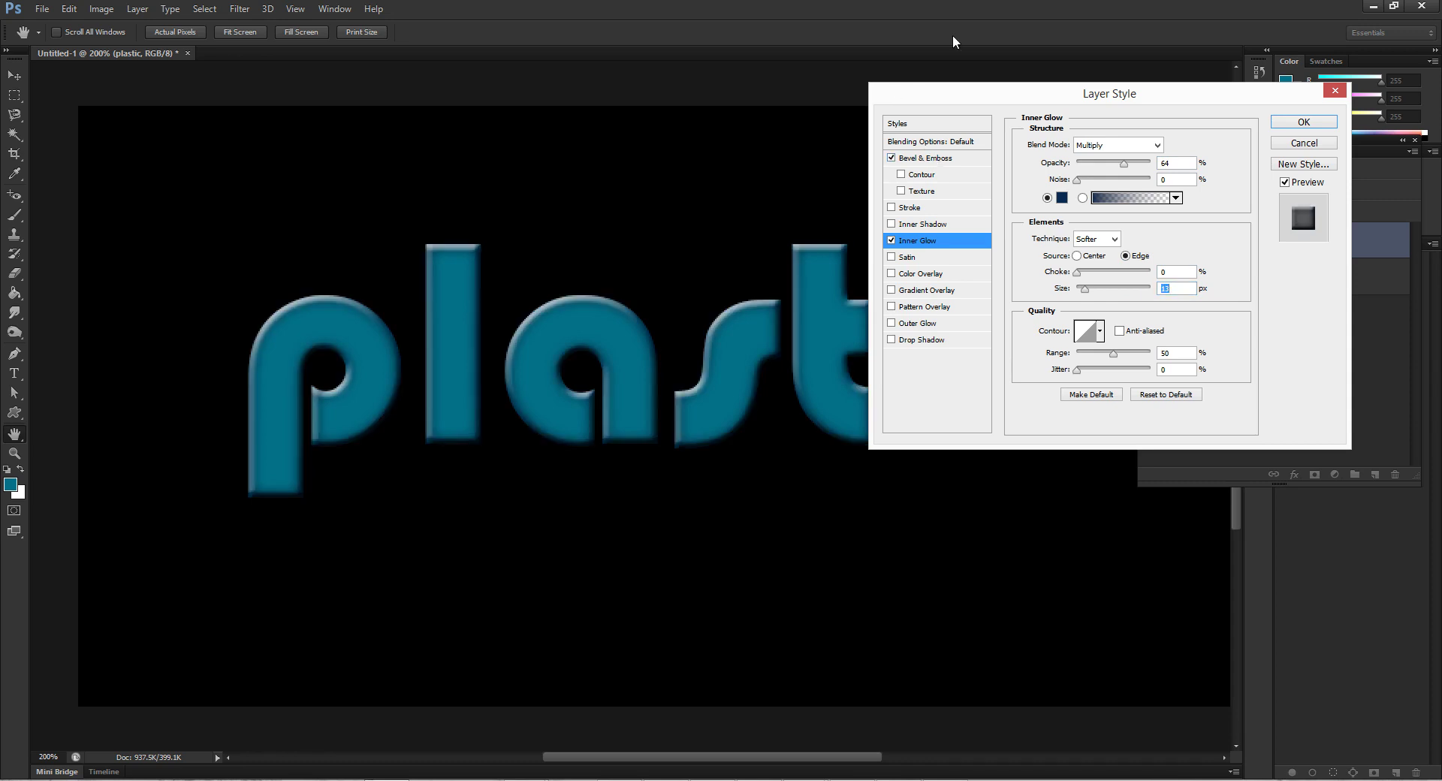
{"action": "left_click", "coordinate": [975, 162]}
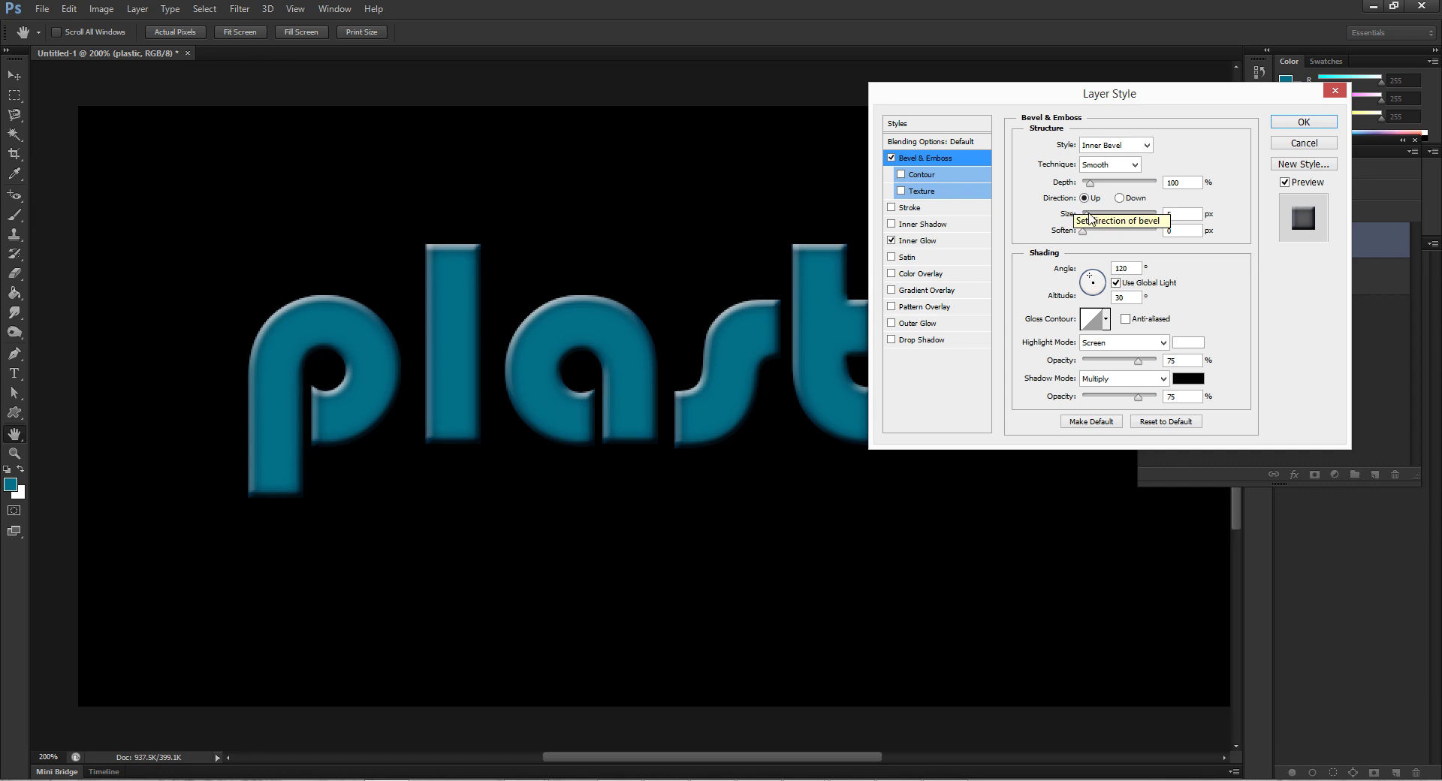
{"action": "left_click", "coordinate": [1169, 180]}
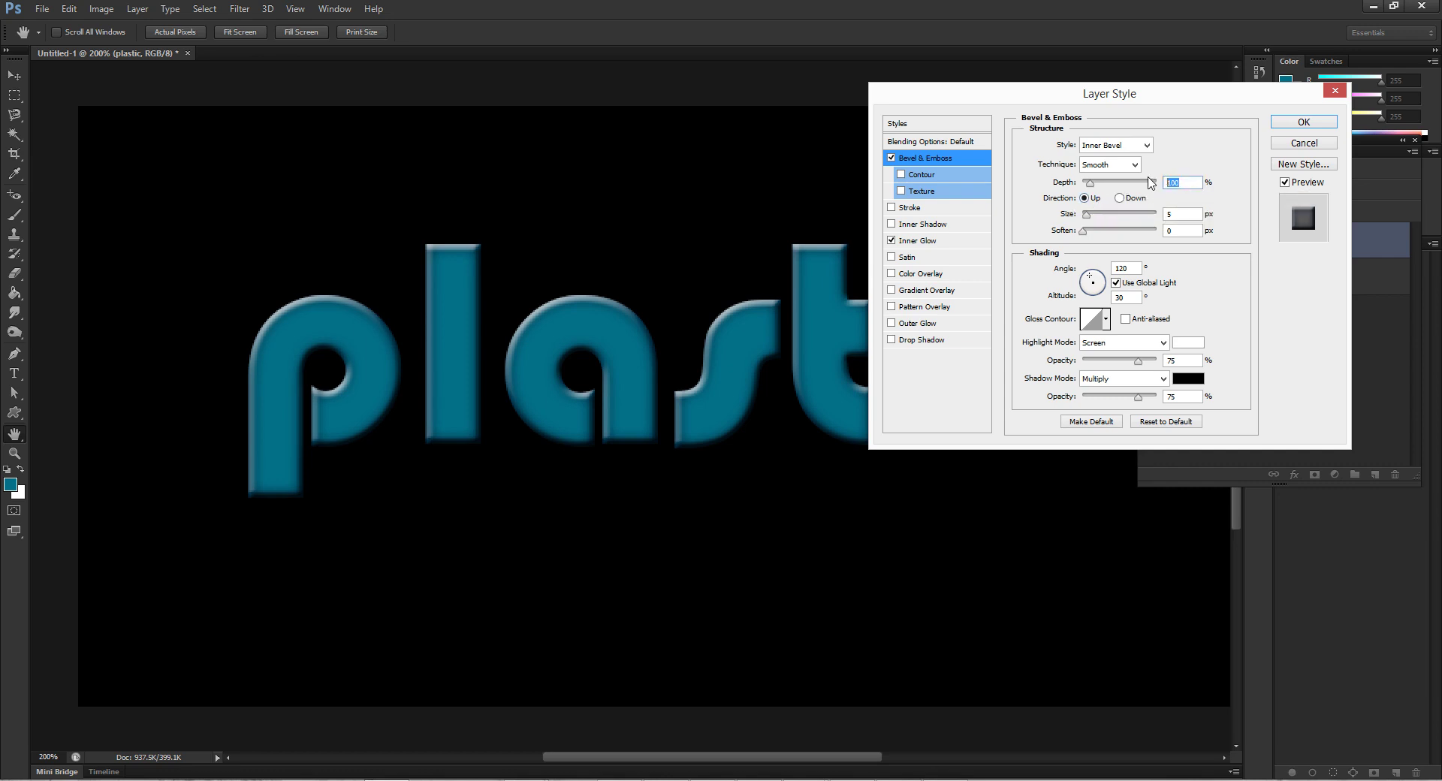
{"action": "type", "text": "131"}
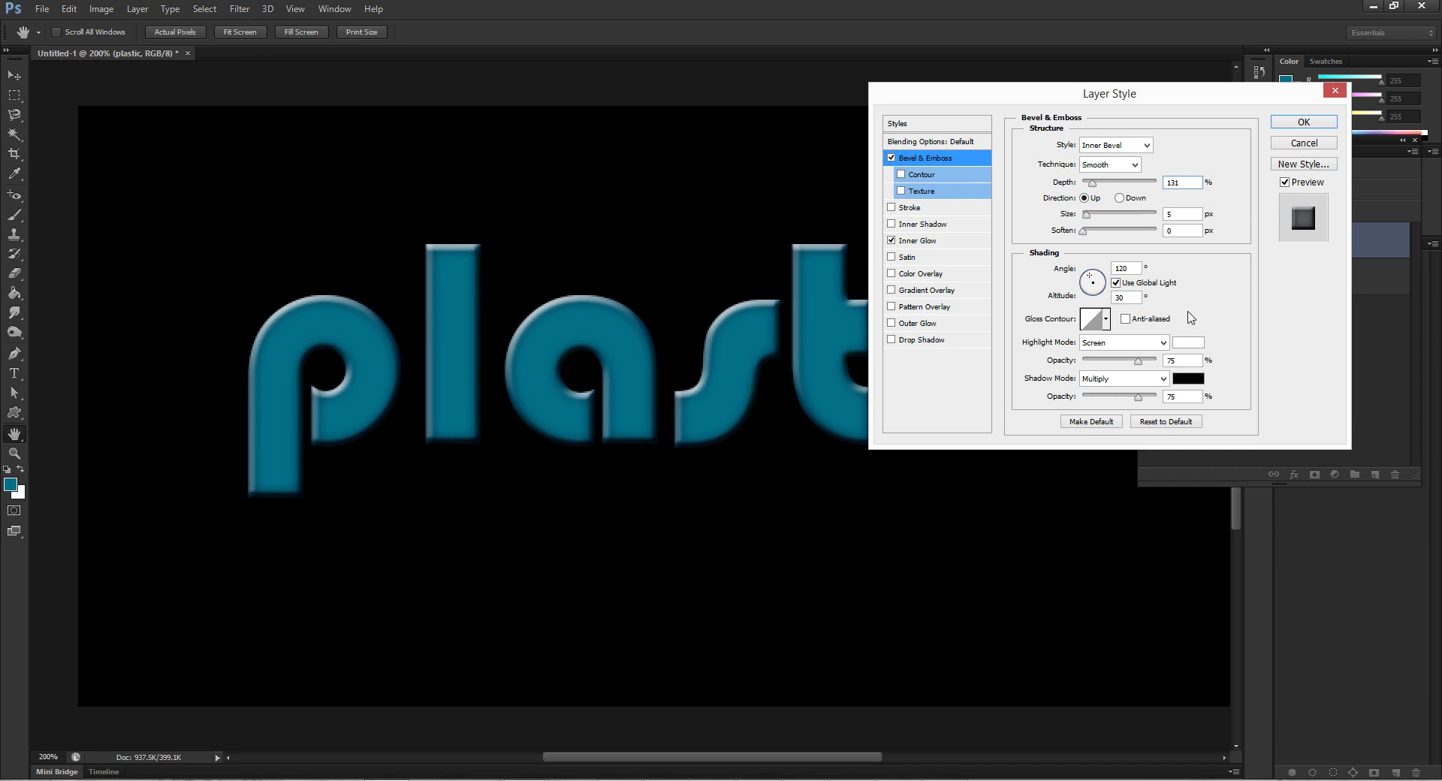
{"action": "double_click", "coordinate": [1169, 213]}
{"action": "type", "text": "18"}
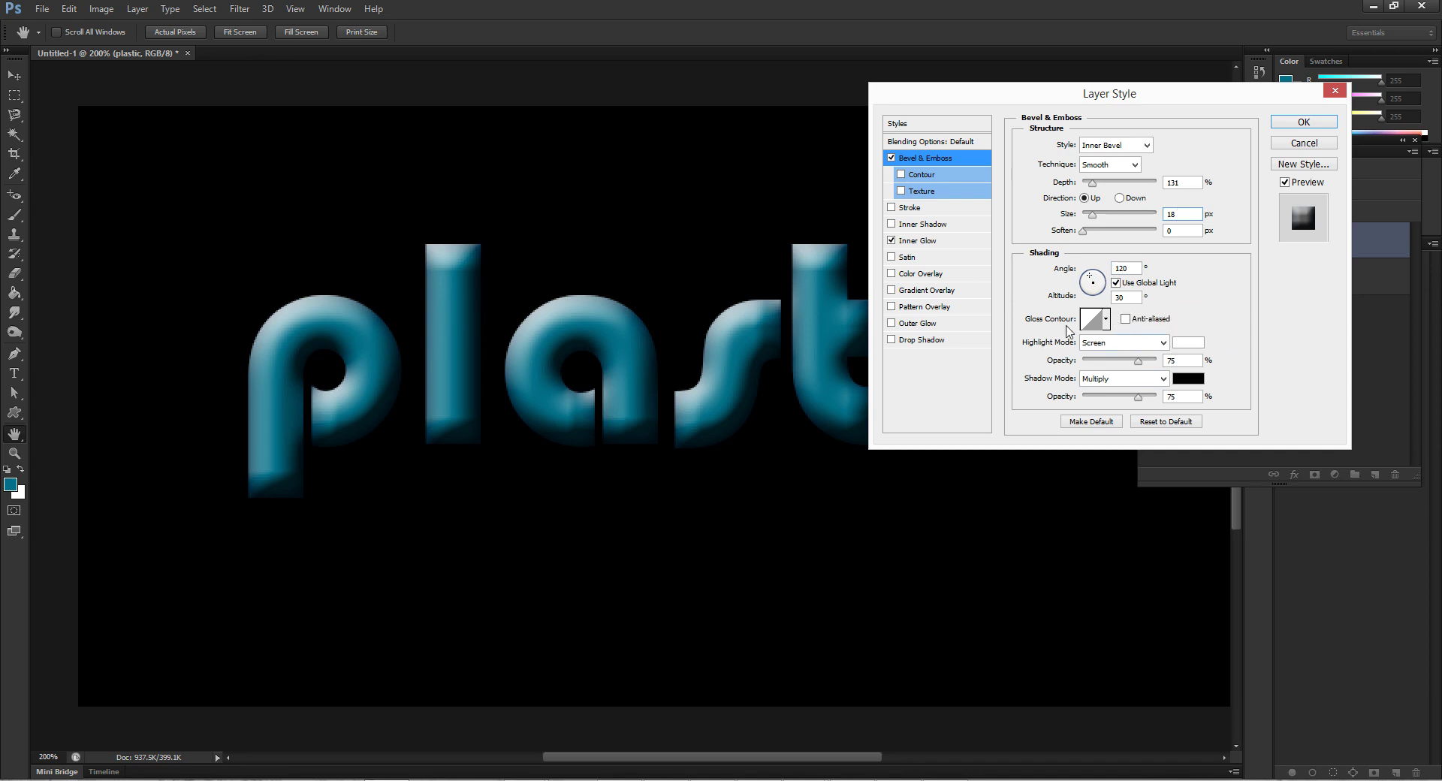
Set the bevel's shading altitude to 60° and turn on anti-aliasing for its gloss contour
{"action": "left_click", "coordinate": [1130, 298]}
{"action": "type", "text": "60"}
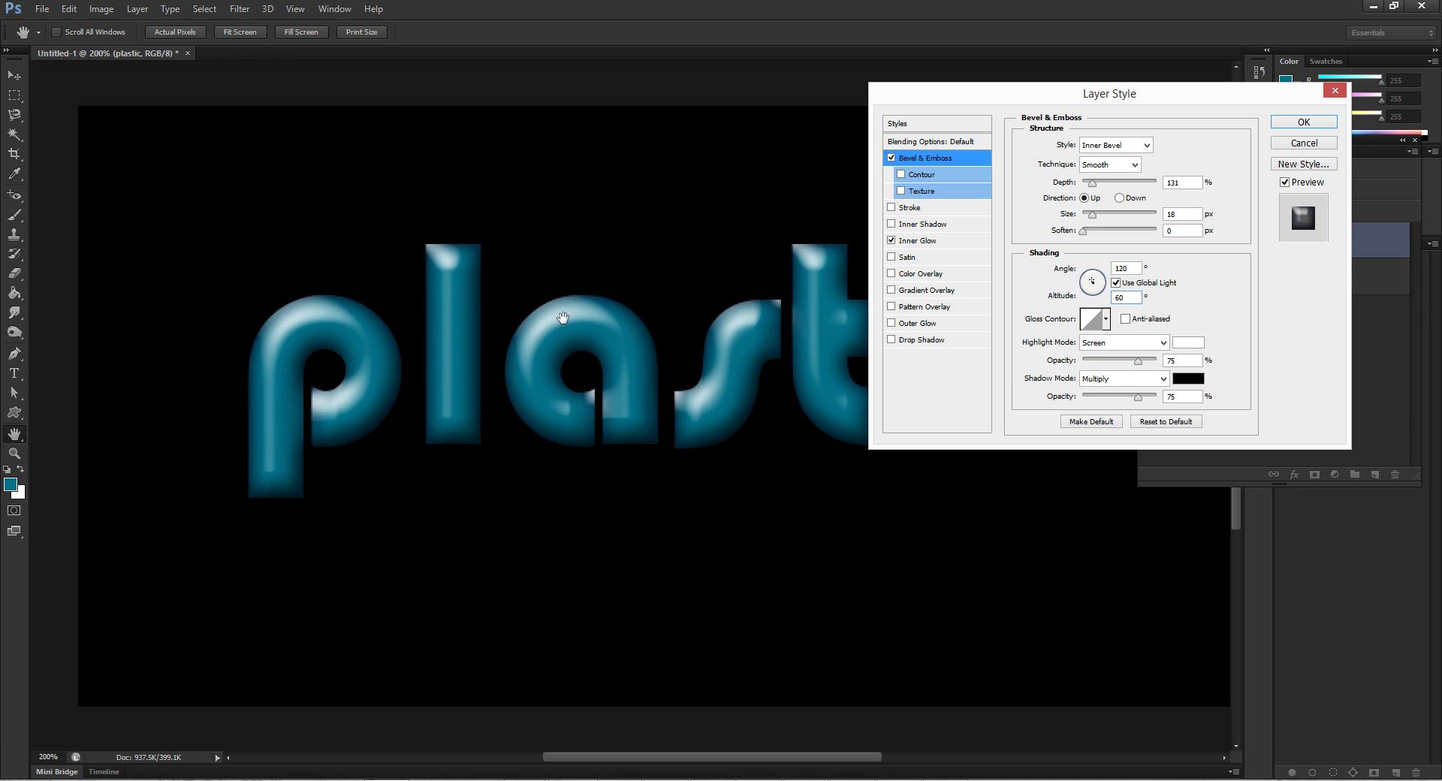
{"action": "left_click", "coordinate": [1126, 320]}
Append the Contours preset library to the bevel's available gloss contours
{"action": "left_click", "coordinate": [1106, 320]}
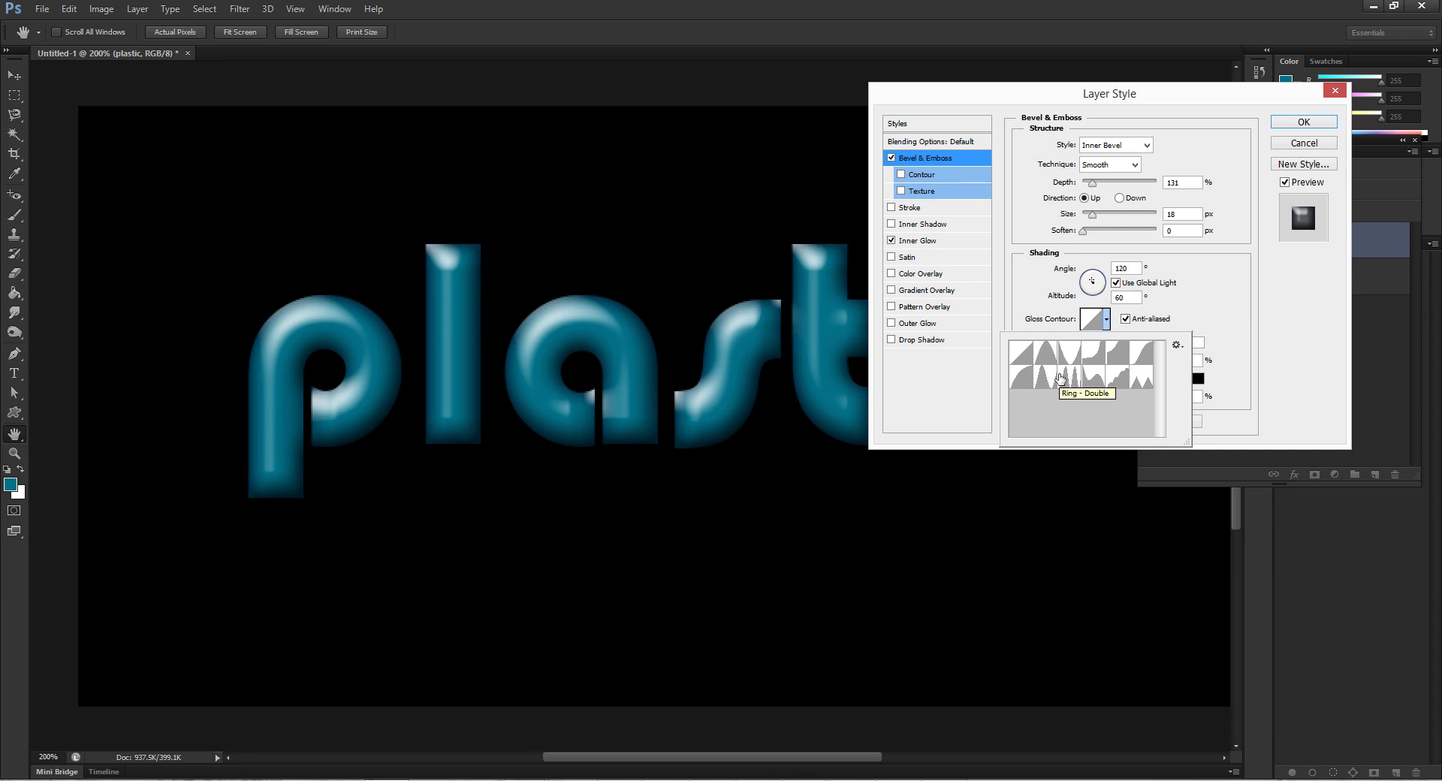
{"action": "left_click", "coordinate": [1178, 347]}
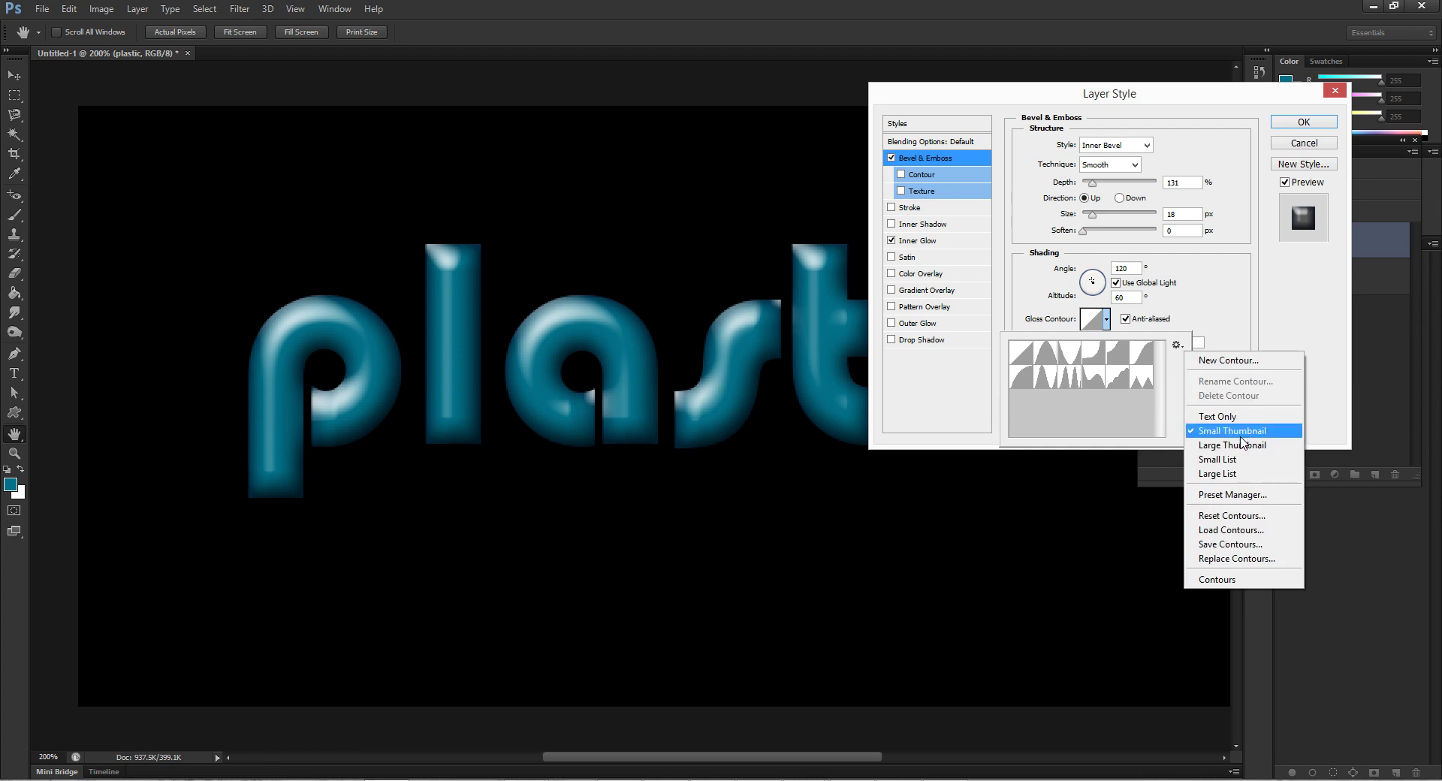
{"action": "left_click", "coordinate": [1217, 580]}
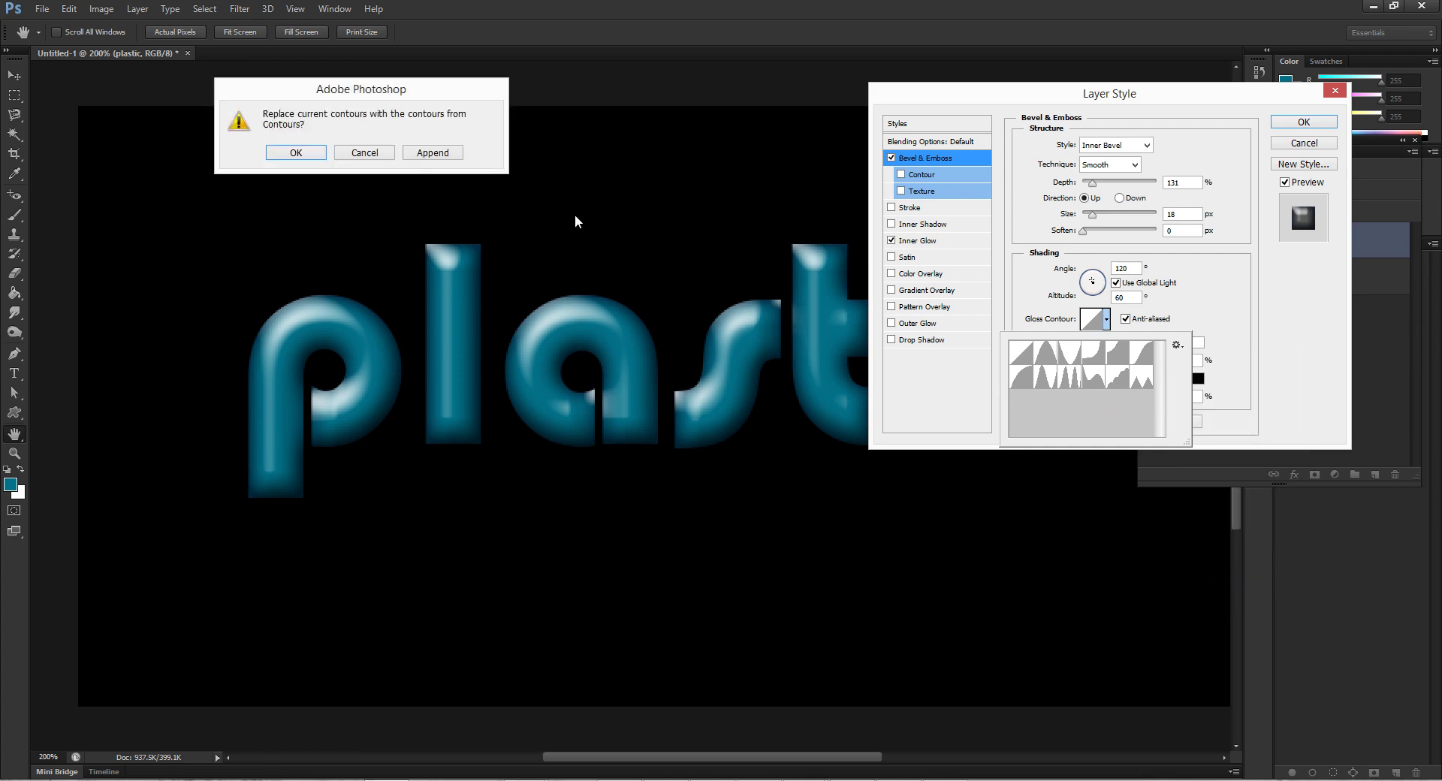
{"action": "left_click_drag", "start_coordinate": [251, 88], "coordinate": [344, 160]}
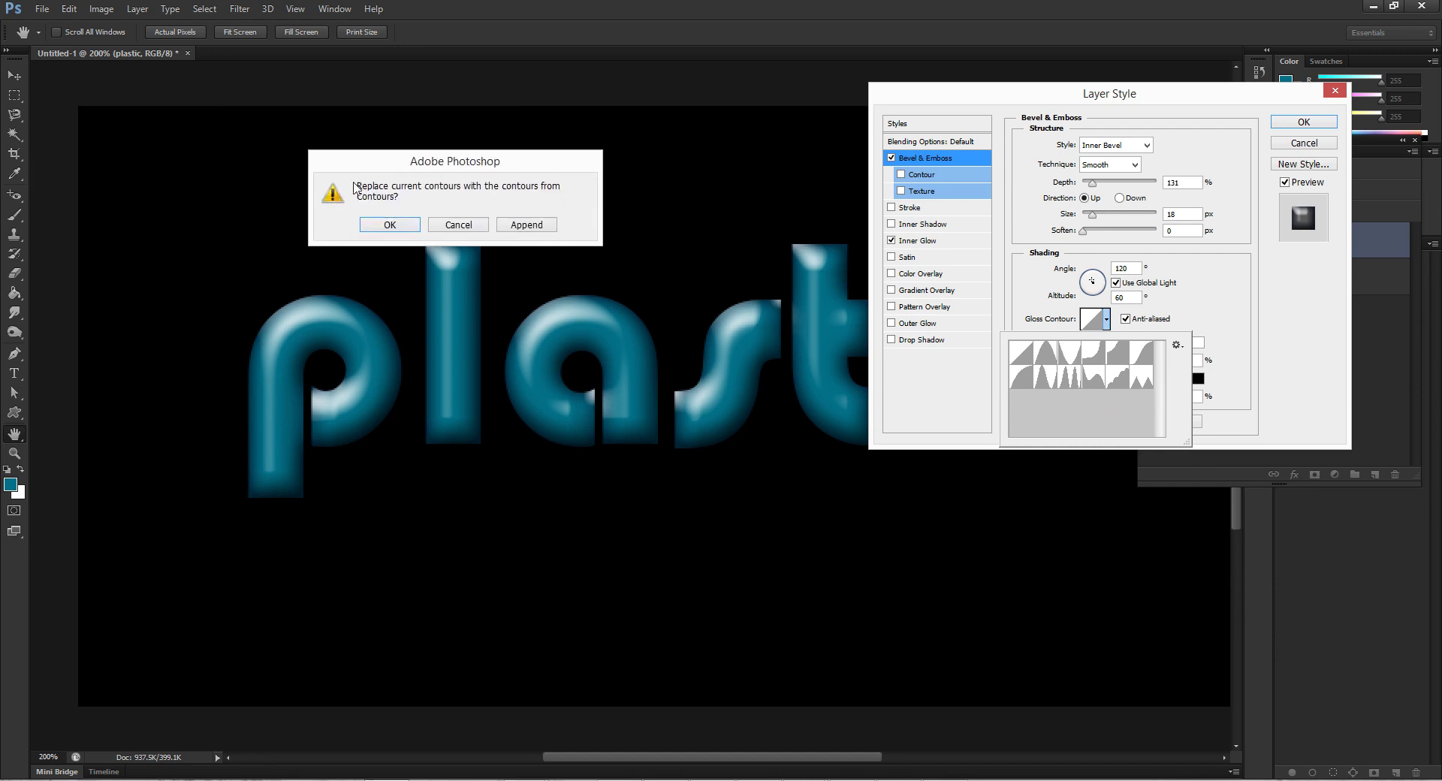
{"action": "left_click", "coordinate": [546, 229]}
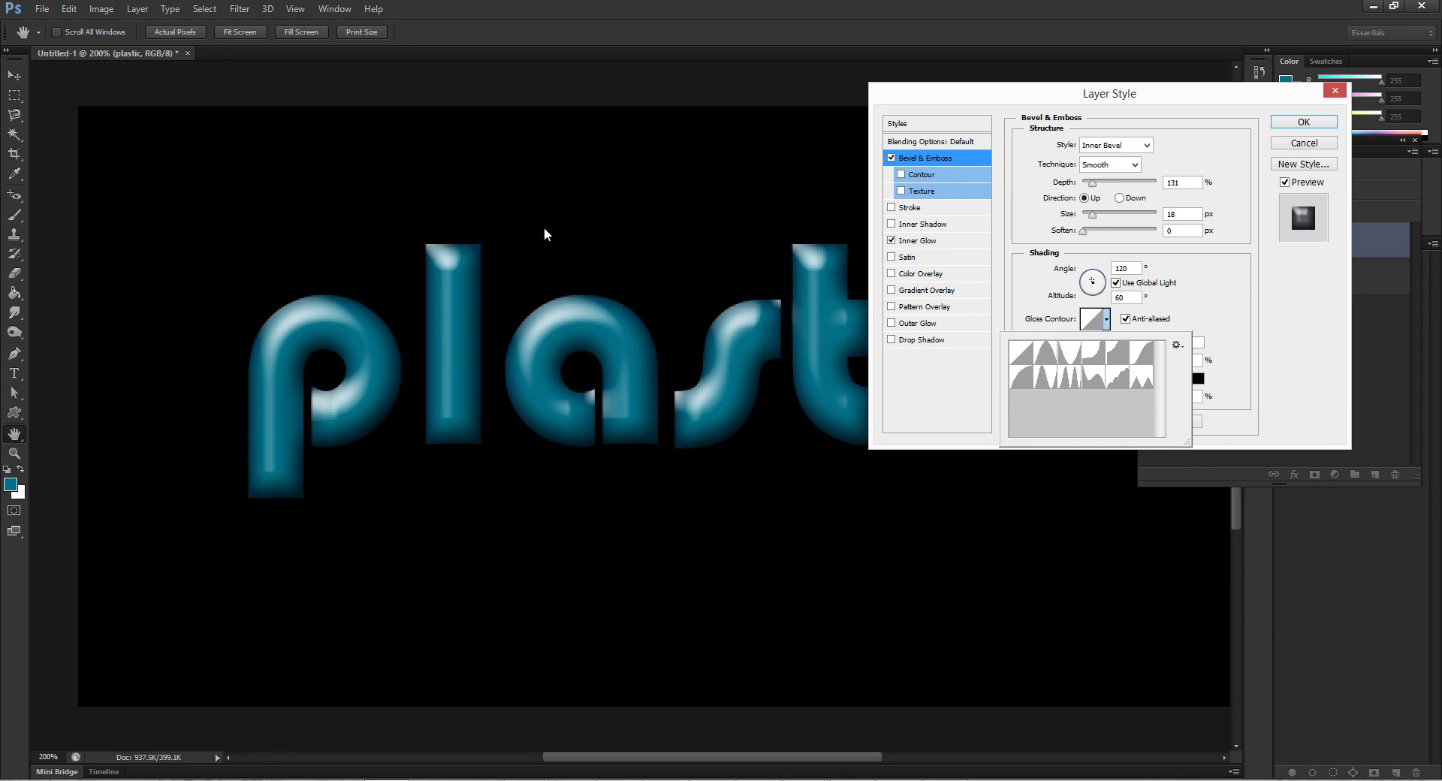
Show the gloss contour presets as a large list and set the bevel's gloss contour to Ring - Triple
{"action": "left_click", "coordinate": [1177, 345]}
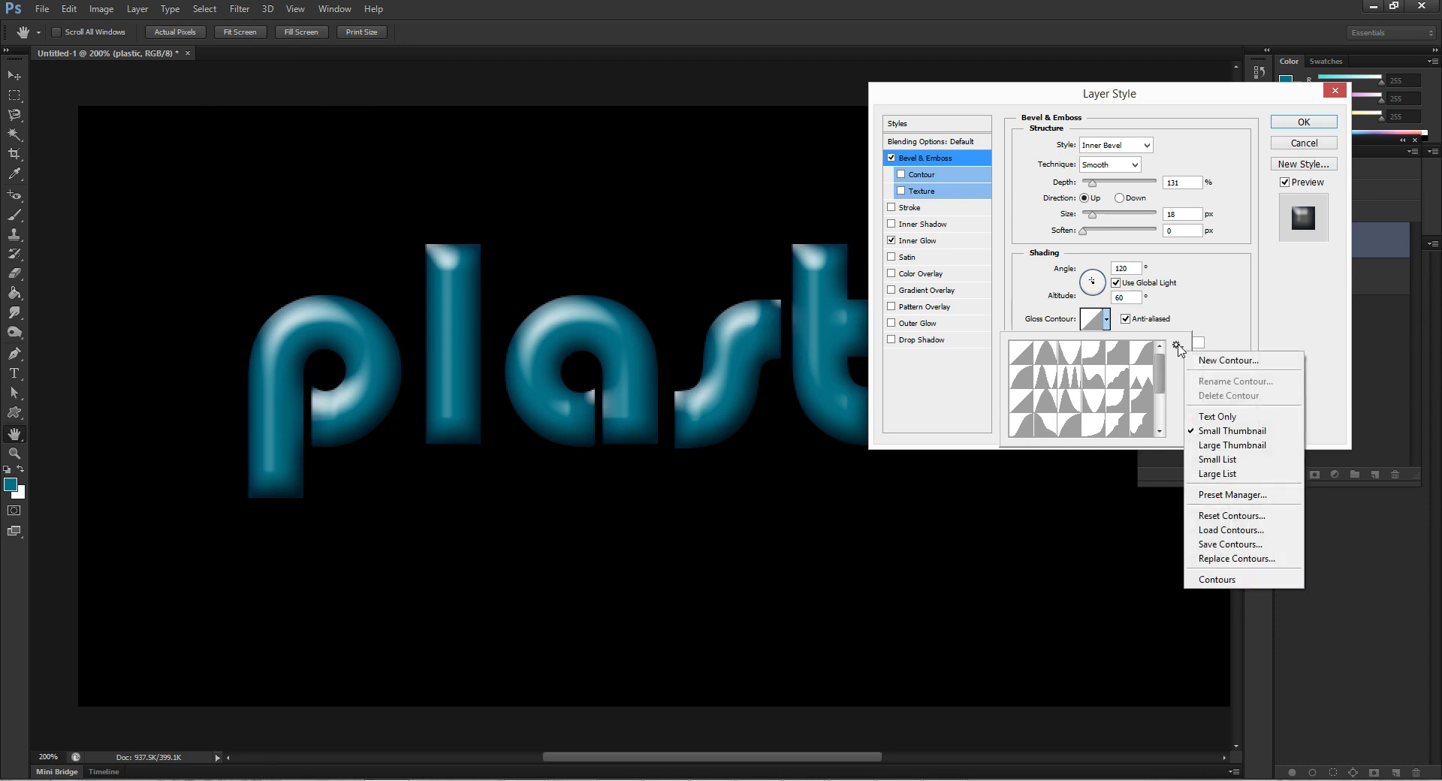
{"action": "left_click", "coordinate": [1228, 476]}
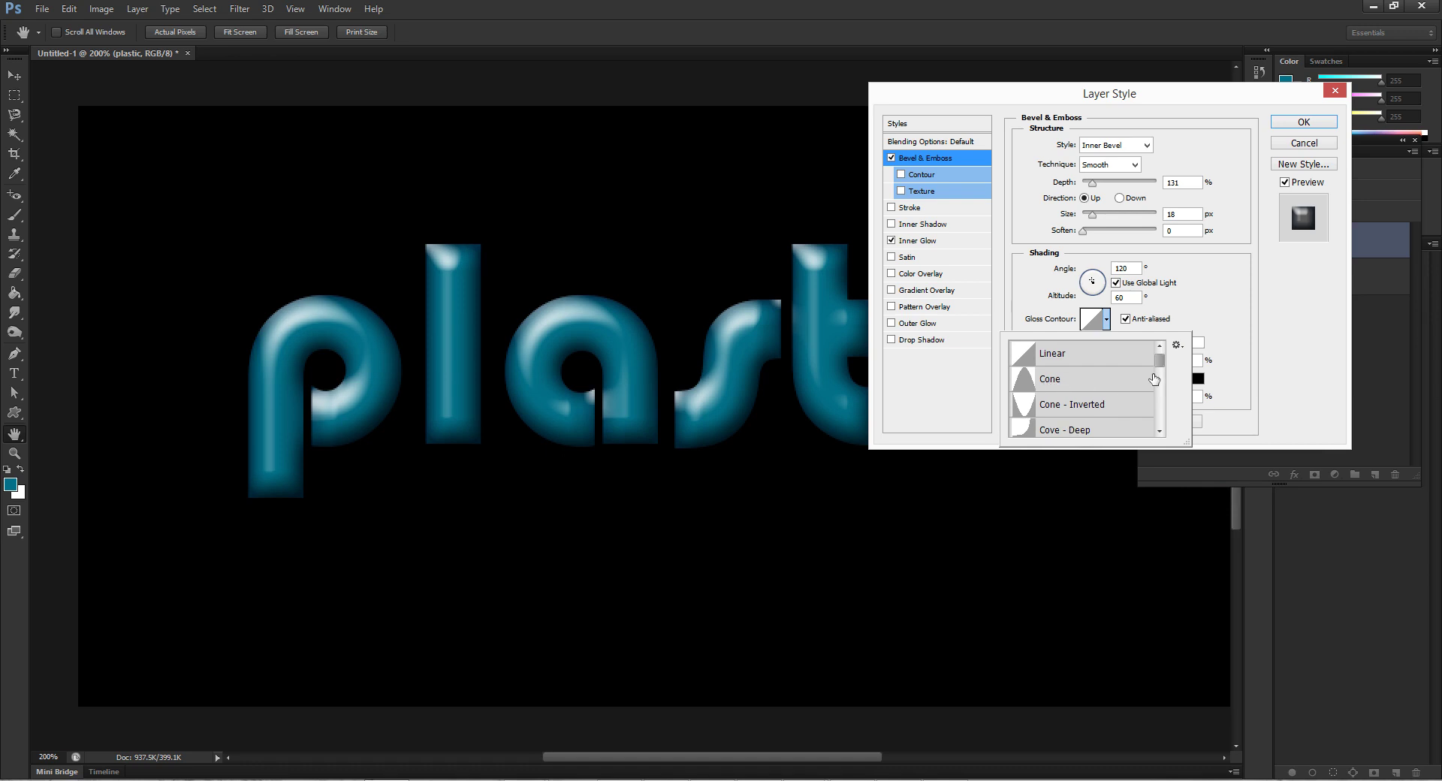
{"action": "left_click_drag", "start_coordinate": [1164, 368], "coordinate": [1167, 411]}
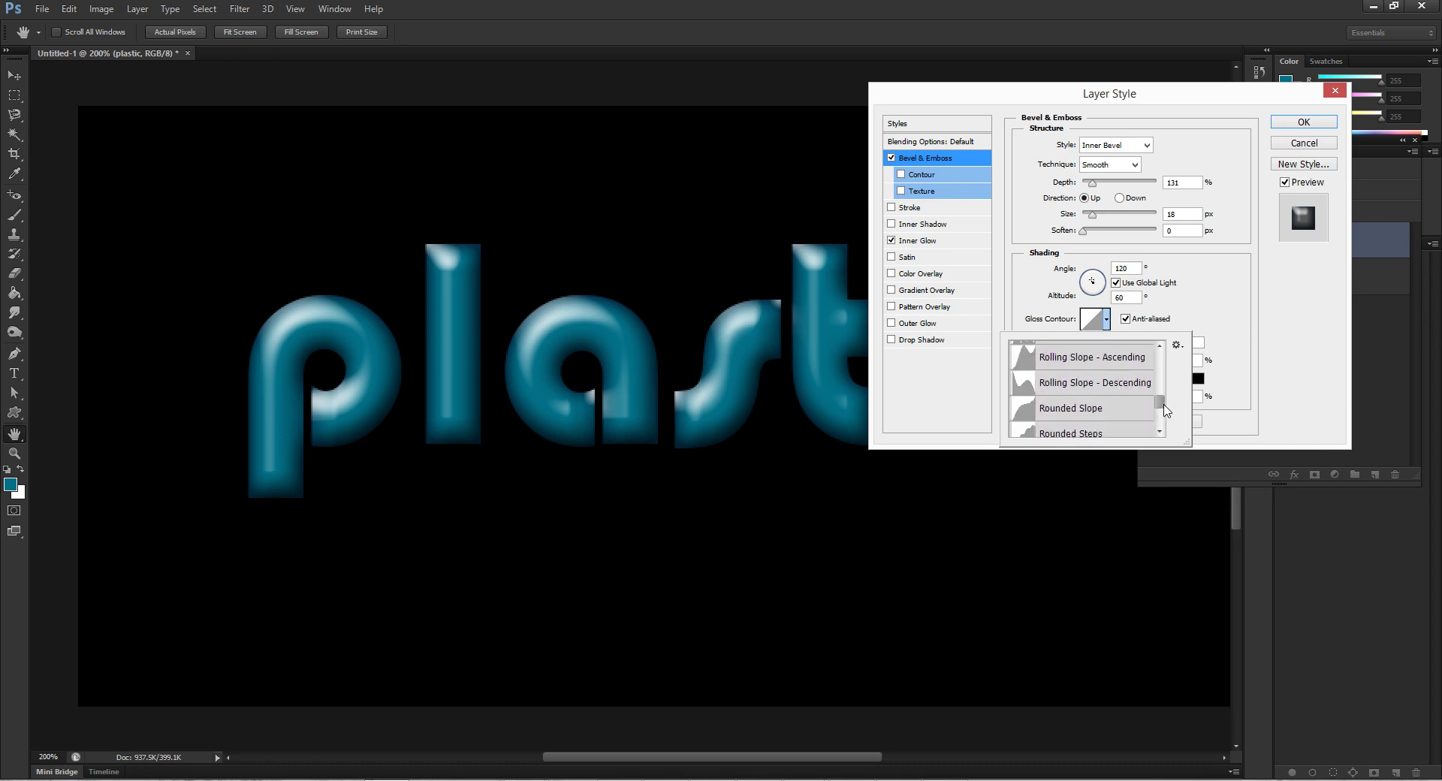
{"action": "left_click_drag", "start_coordinate": [1166, 411], "coordinate": [1166, 400]}
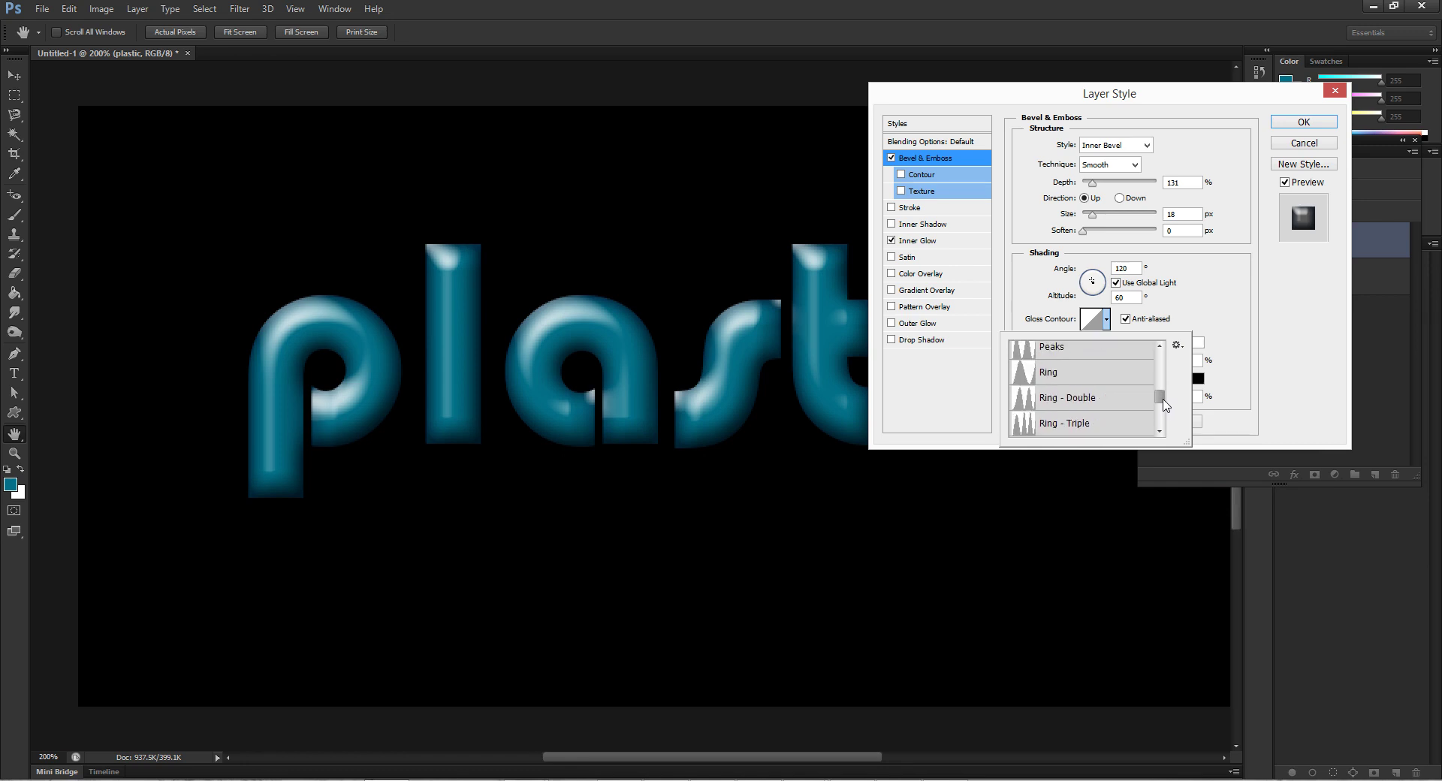
{"action": "left_click", "coordinate": [1079, 423]}
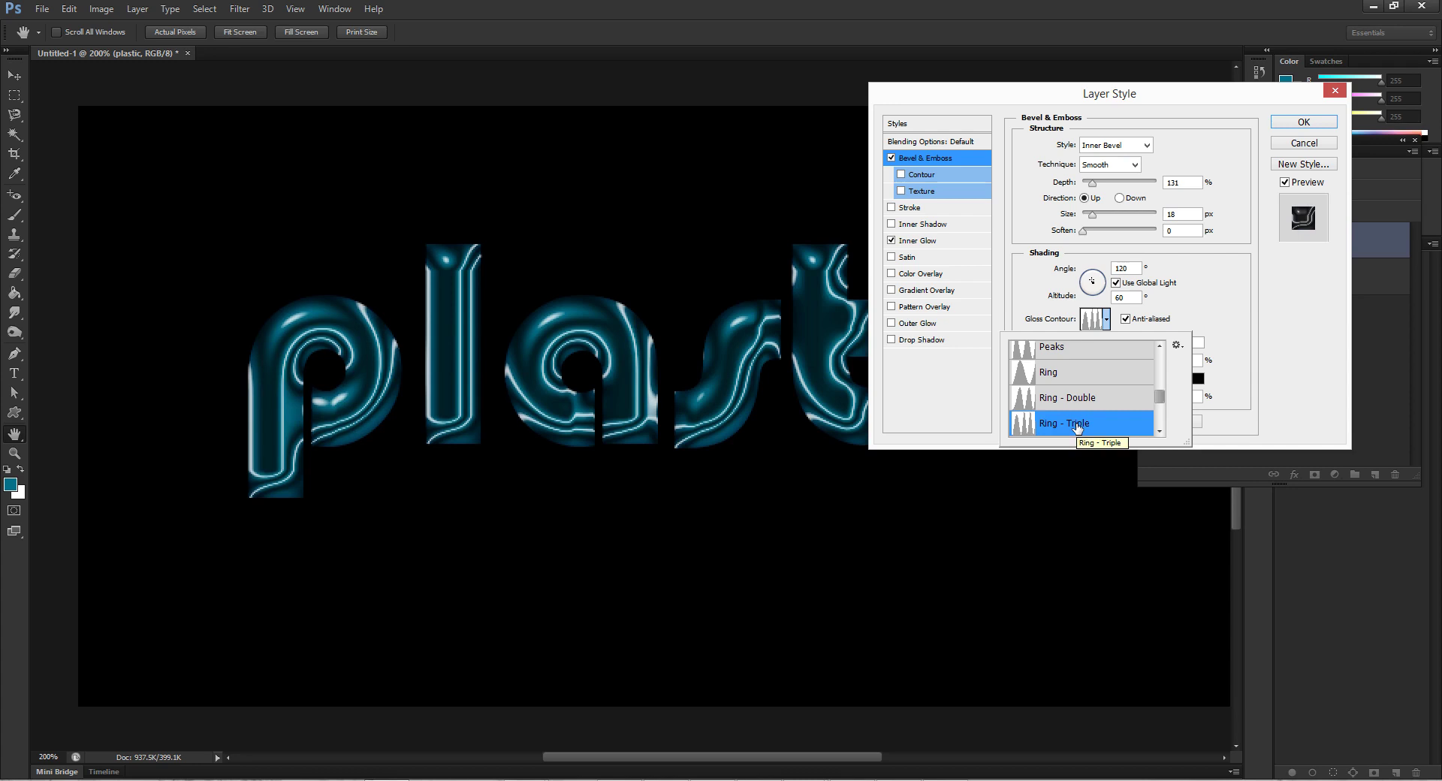
{"action": "left_click", "coordinate": [1224, 328]}
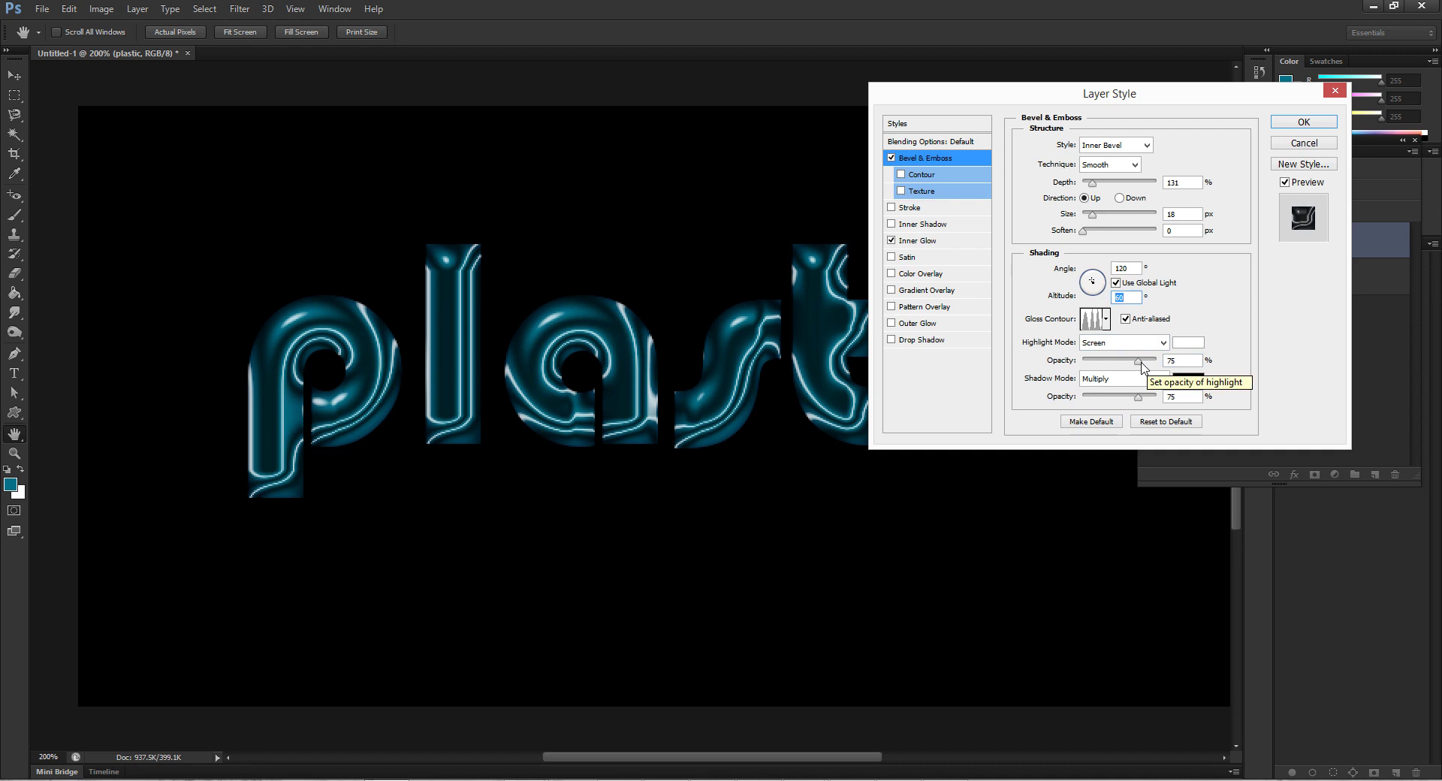
Set the bevel's highlight opacity to 100% and its shadow opacity to 0%
{"action": "left_click_drag", "start_coordinate": [1141, 362], "coordinate": [1161, 361]}
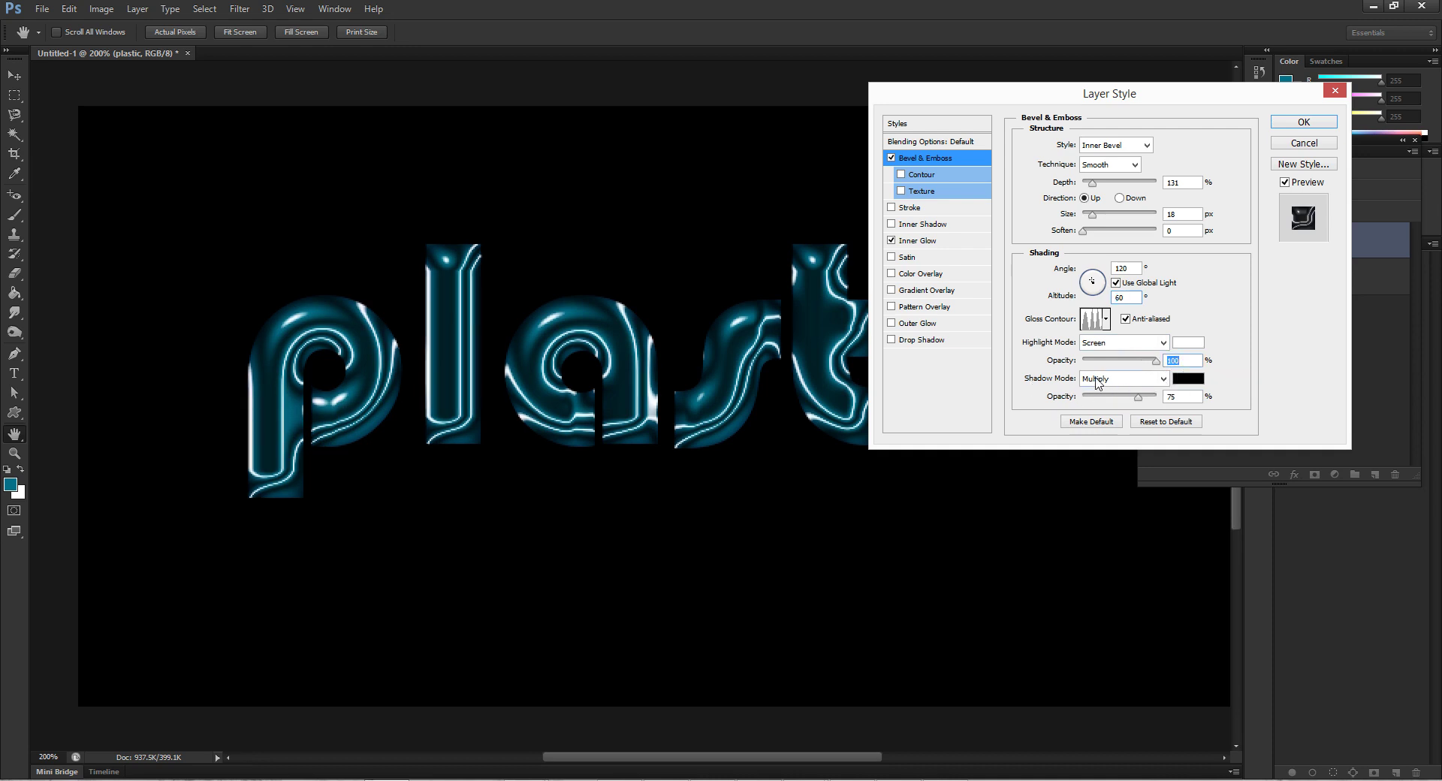
{"action": "left_click_drag", "start_coordinate": [1138, 398], "coordinate": [1002, 410]}
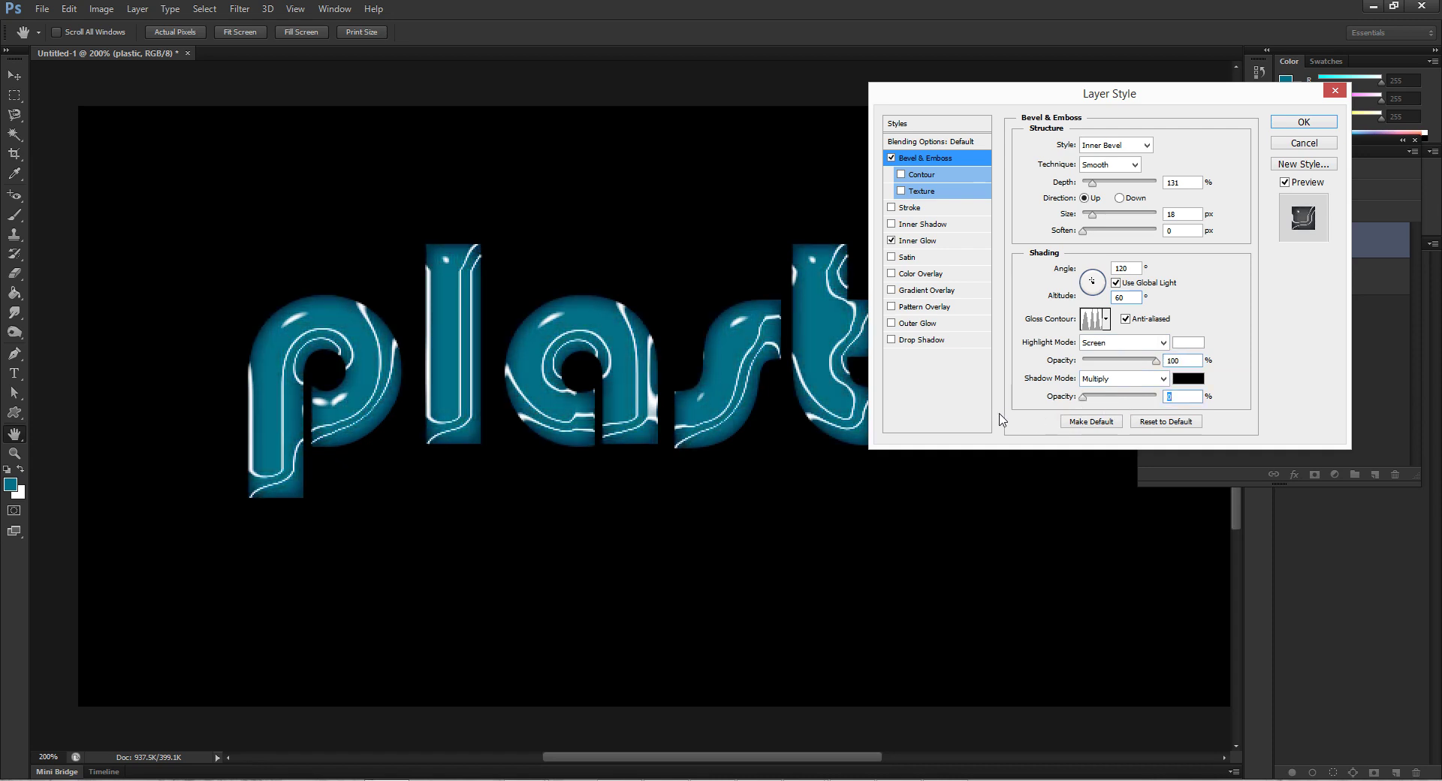
{"action": "left_click_drag", "start_coordinate": [972, 98], "coordinate": [978, 126]}
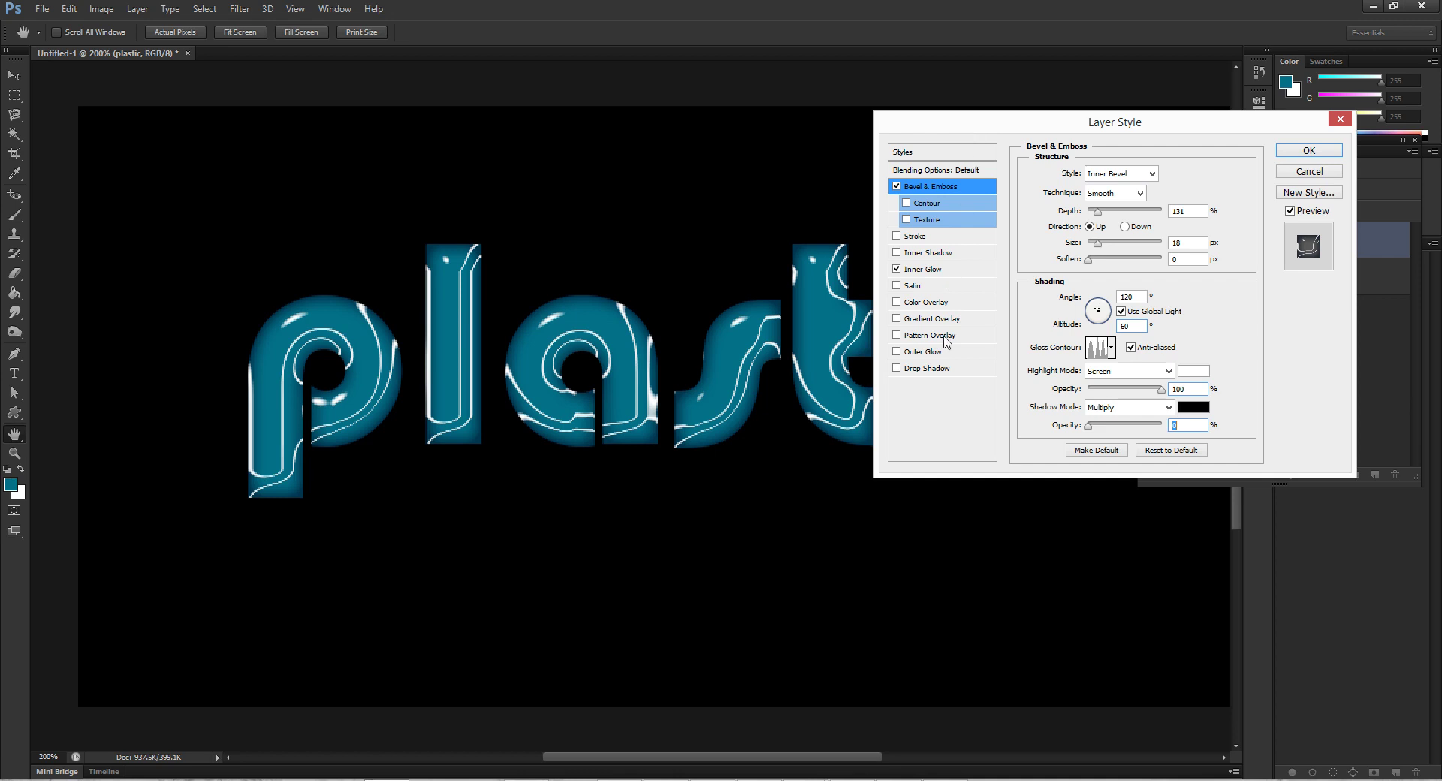
Enable the bevel's Contour option with the Shallow Slope - Valley preset and apply the layer style
{"action": "left_click", "coordinate": [906, 204]}
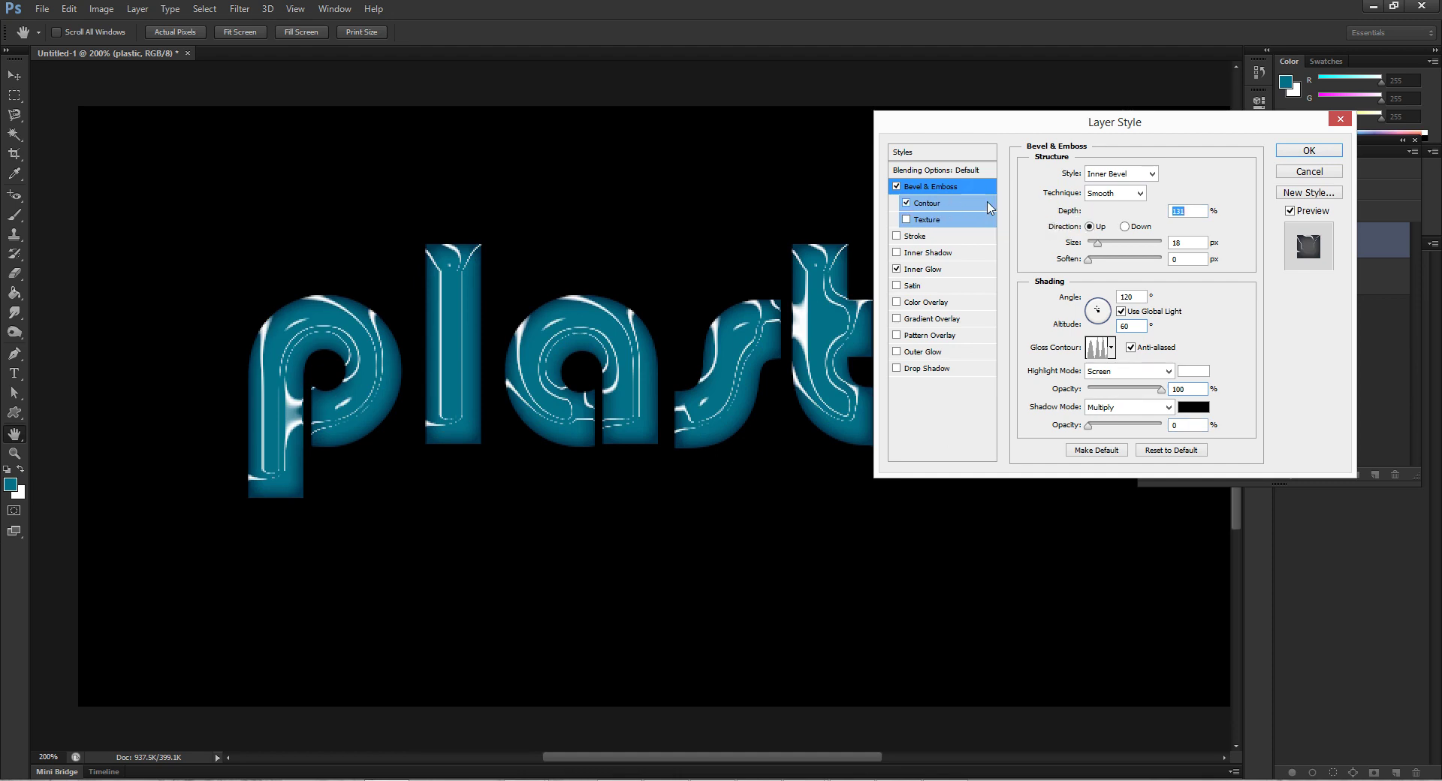
{"action": "left_click", "coordinate": [990, 208]}
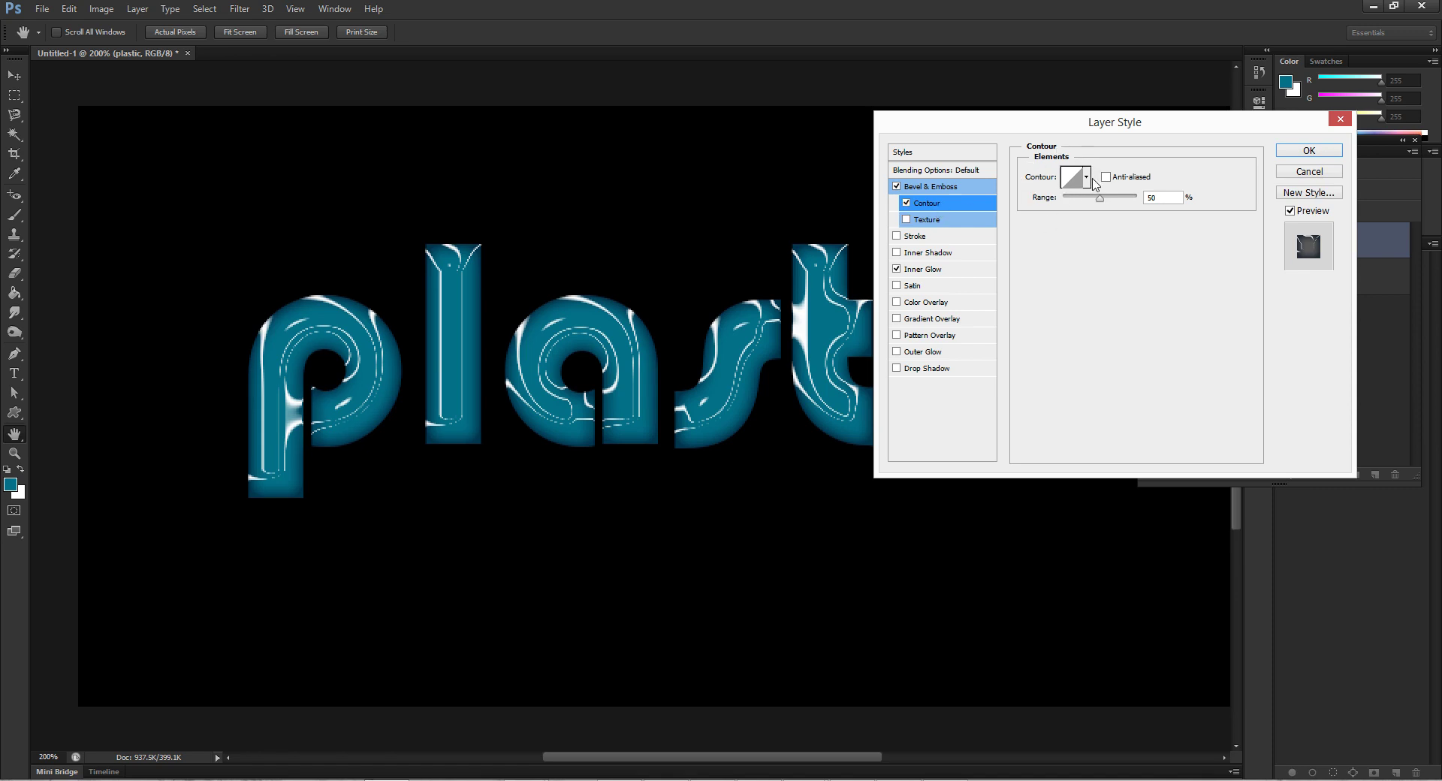
{"action": "left_click", "coordinate": [1086, 177]}
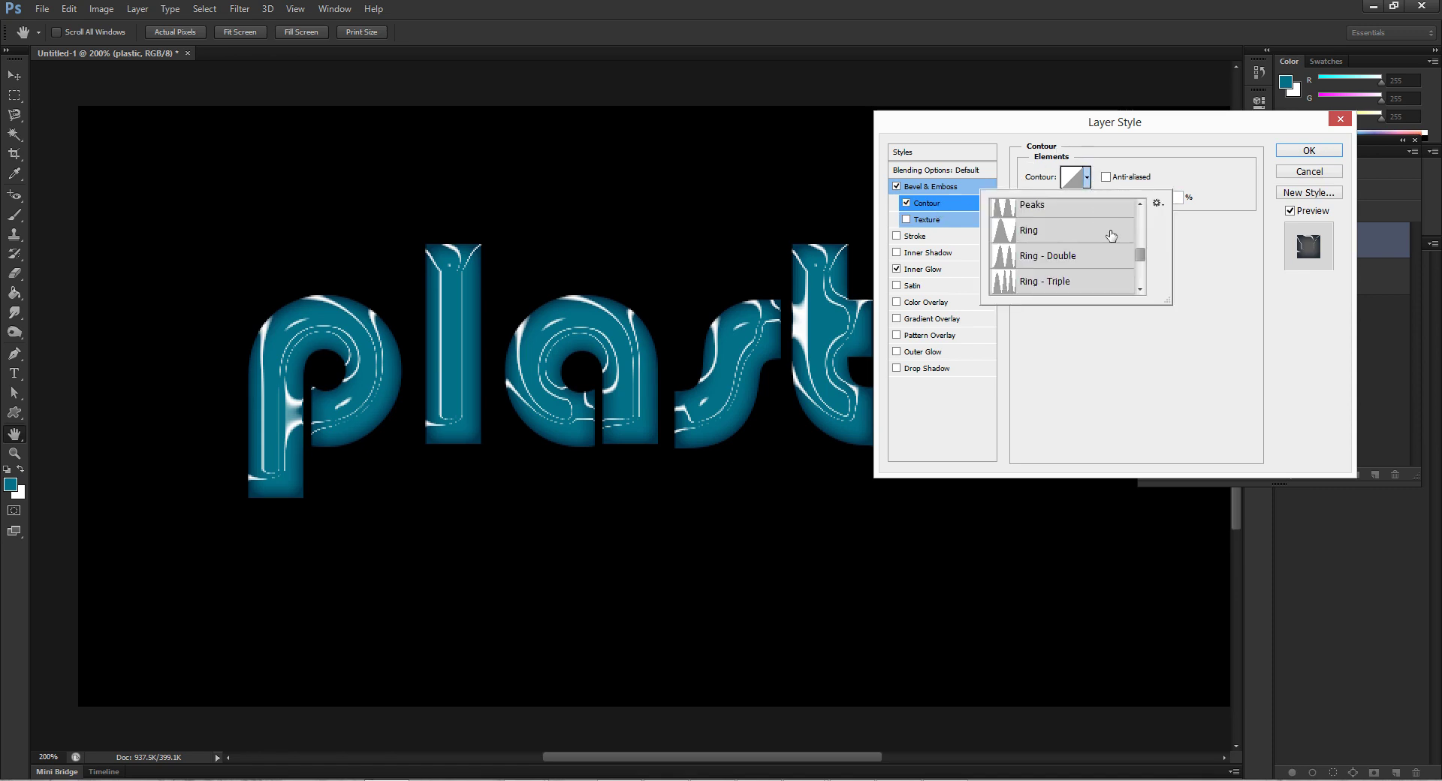
{"action": "left_click_drag", "start_coordinate": [1140, 257], "coordinate": [1141, 272]}
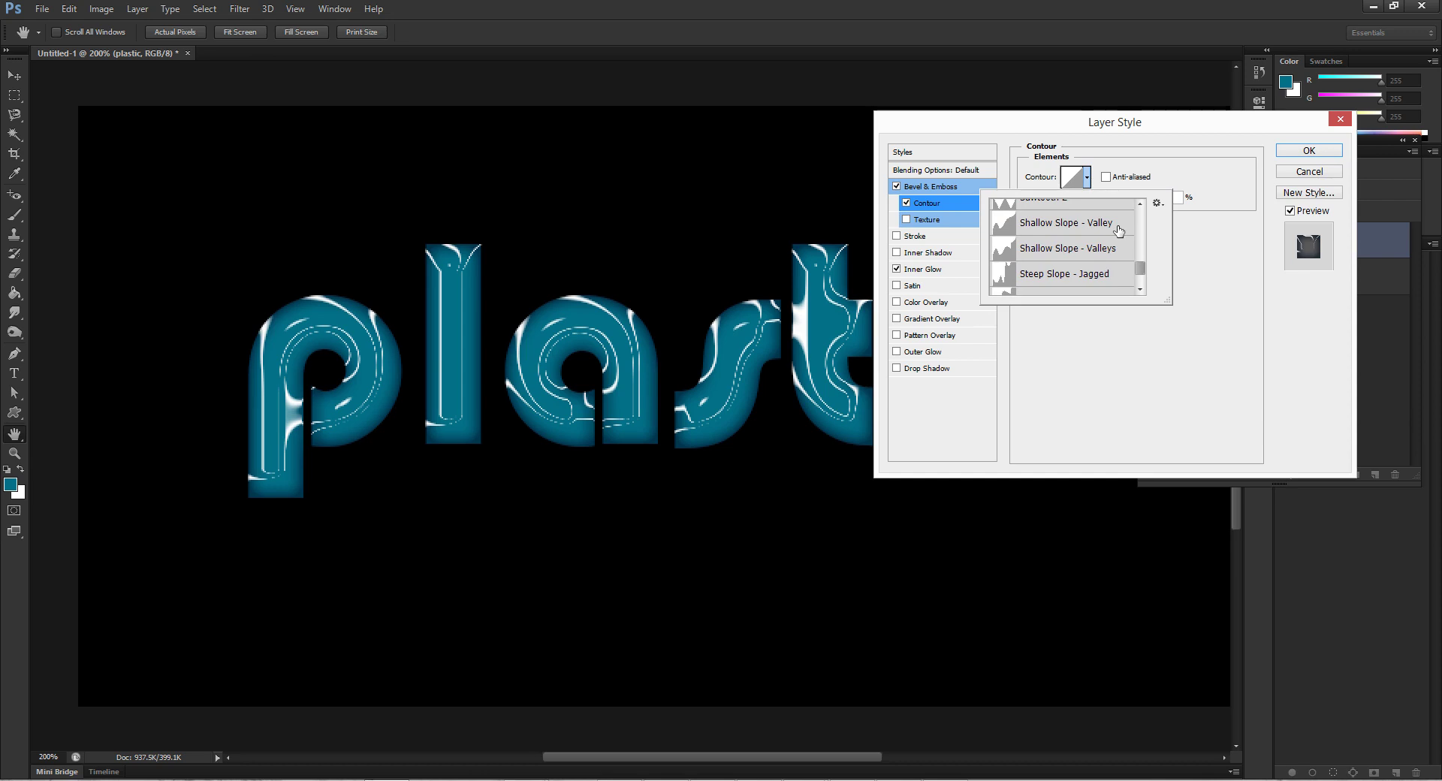
{"action": "left_click", "coordinate": [1120, 230]}
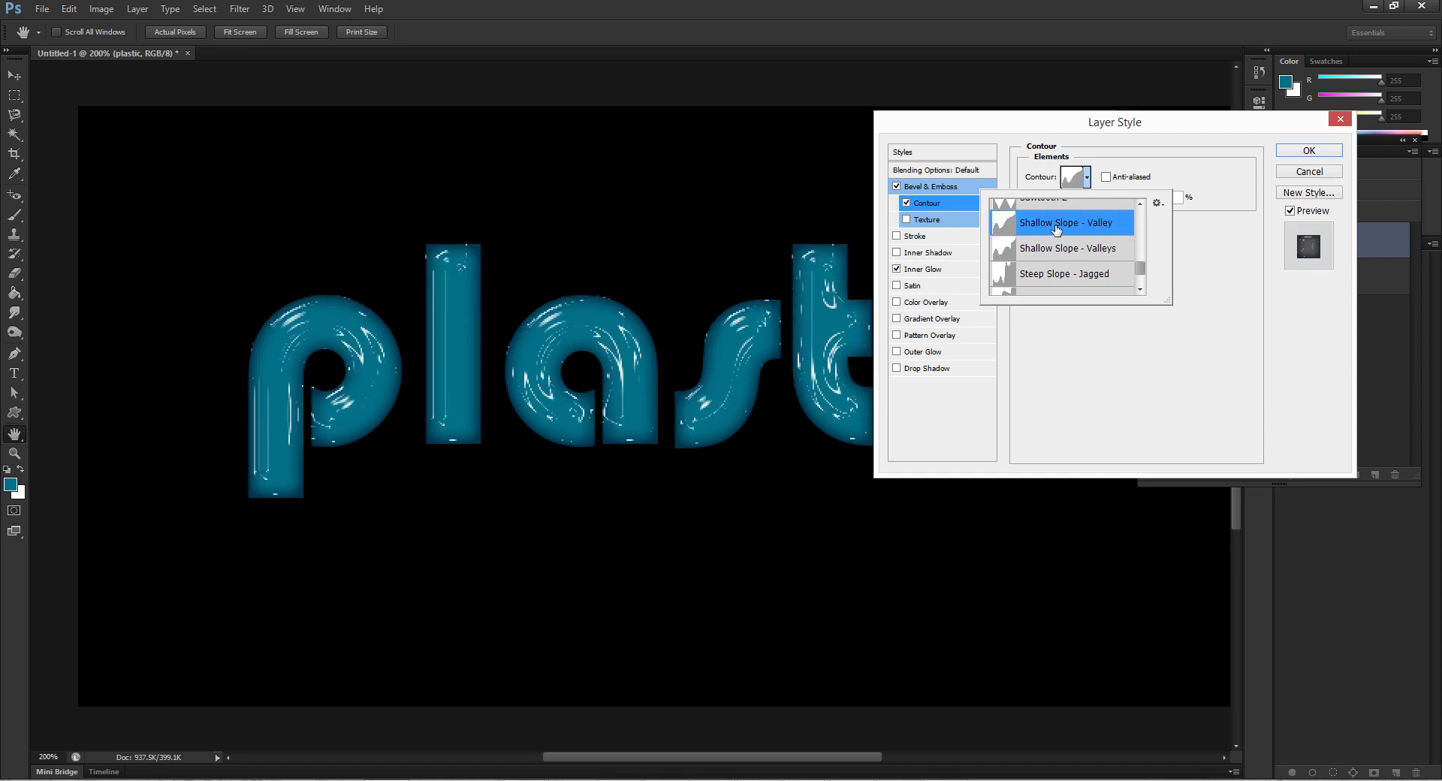
{"action": "left_click", "coordinate": [1286, 151]}
Move the floating Layers panel clear of the artwork and view the document at 100% zoom
{"action": "key", "text": "z"}
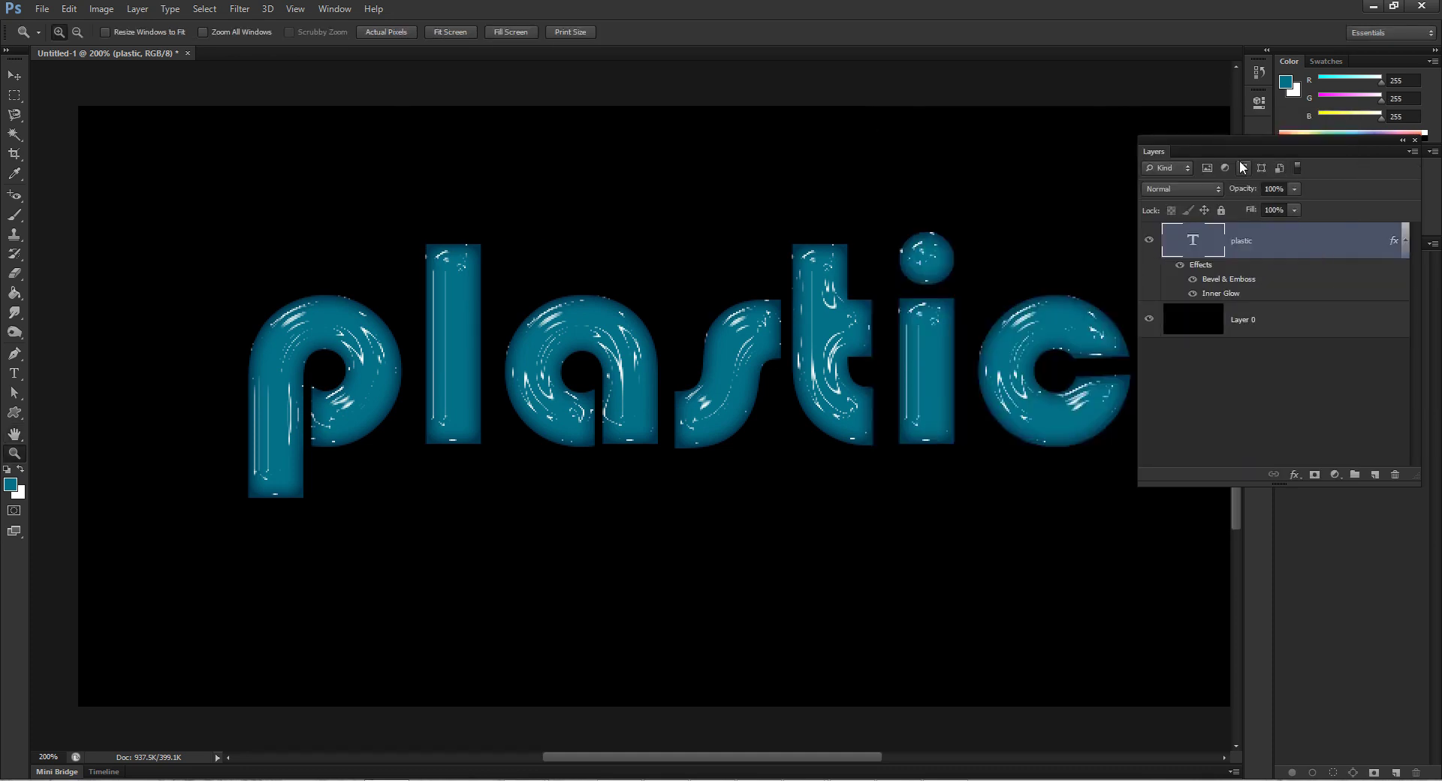
{"action": "left_click_drag", "start_coordinate": [1250, 159], "coordinate": [1371, 279]}
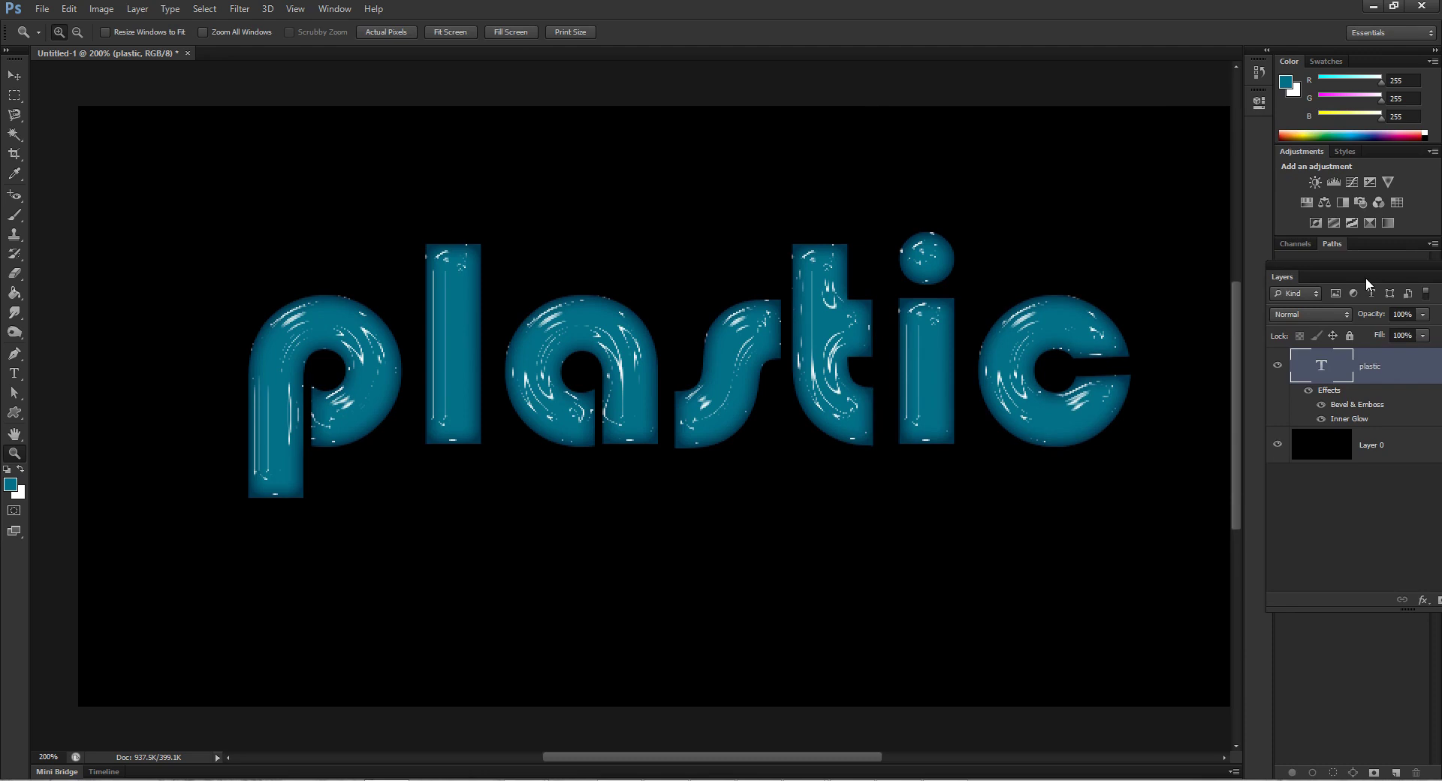
{"action": "key", "text": "ctrl+0"}
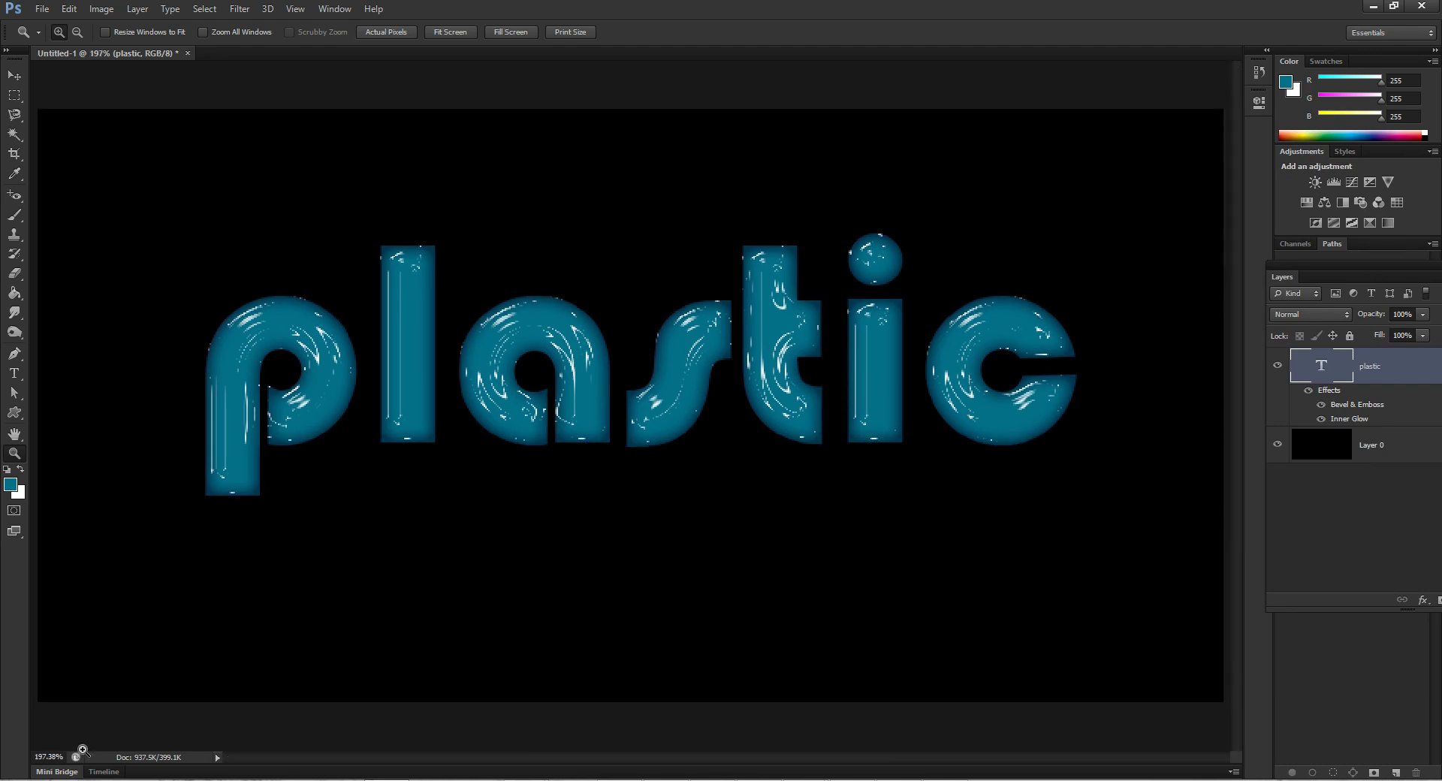
{"action": "left_click_drag", "start_coordinate": [65, 757], "coordinate": [34, 757]}
{"action": "type", "text": "100"}
{"action": "key", "text": "Return"}
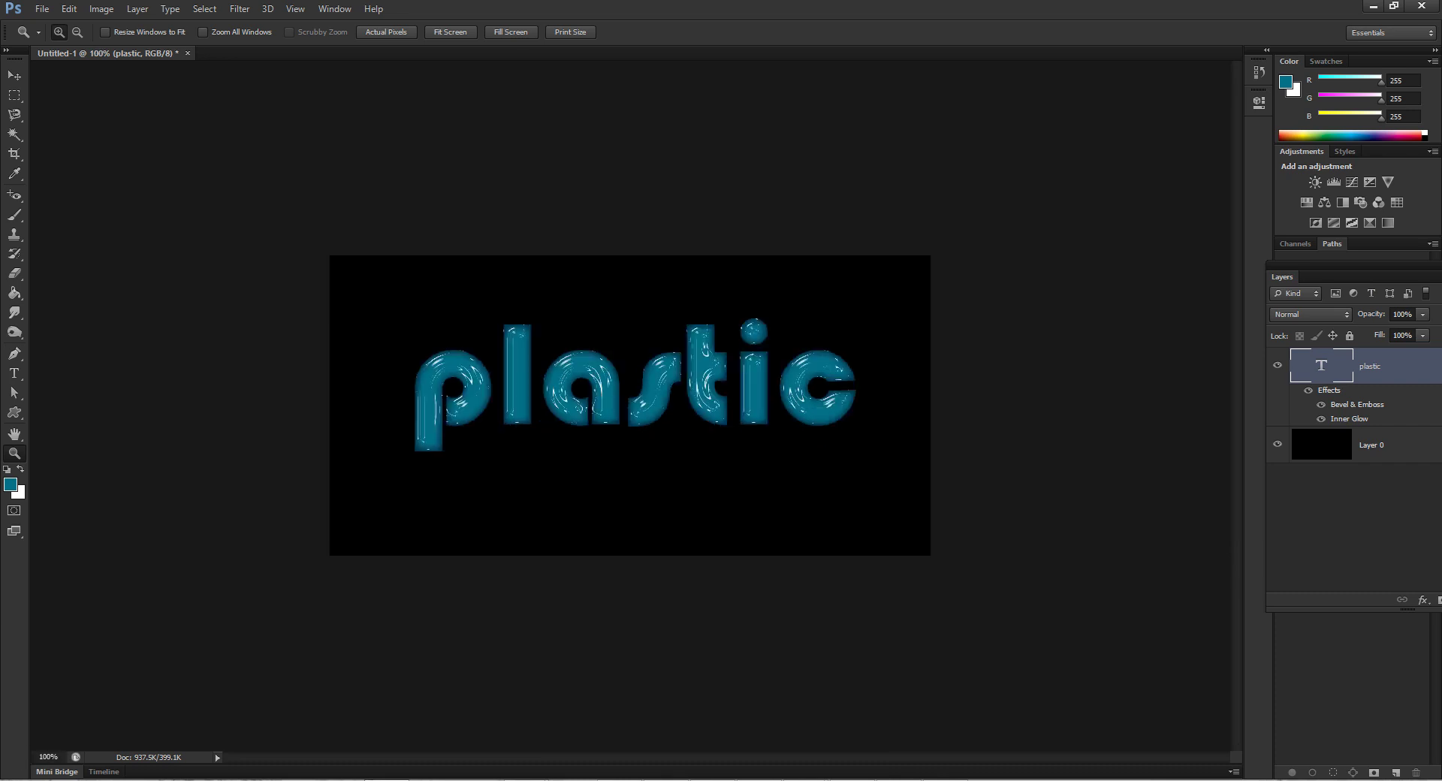